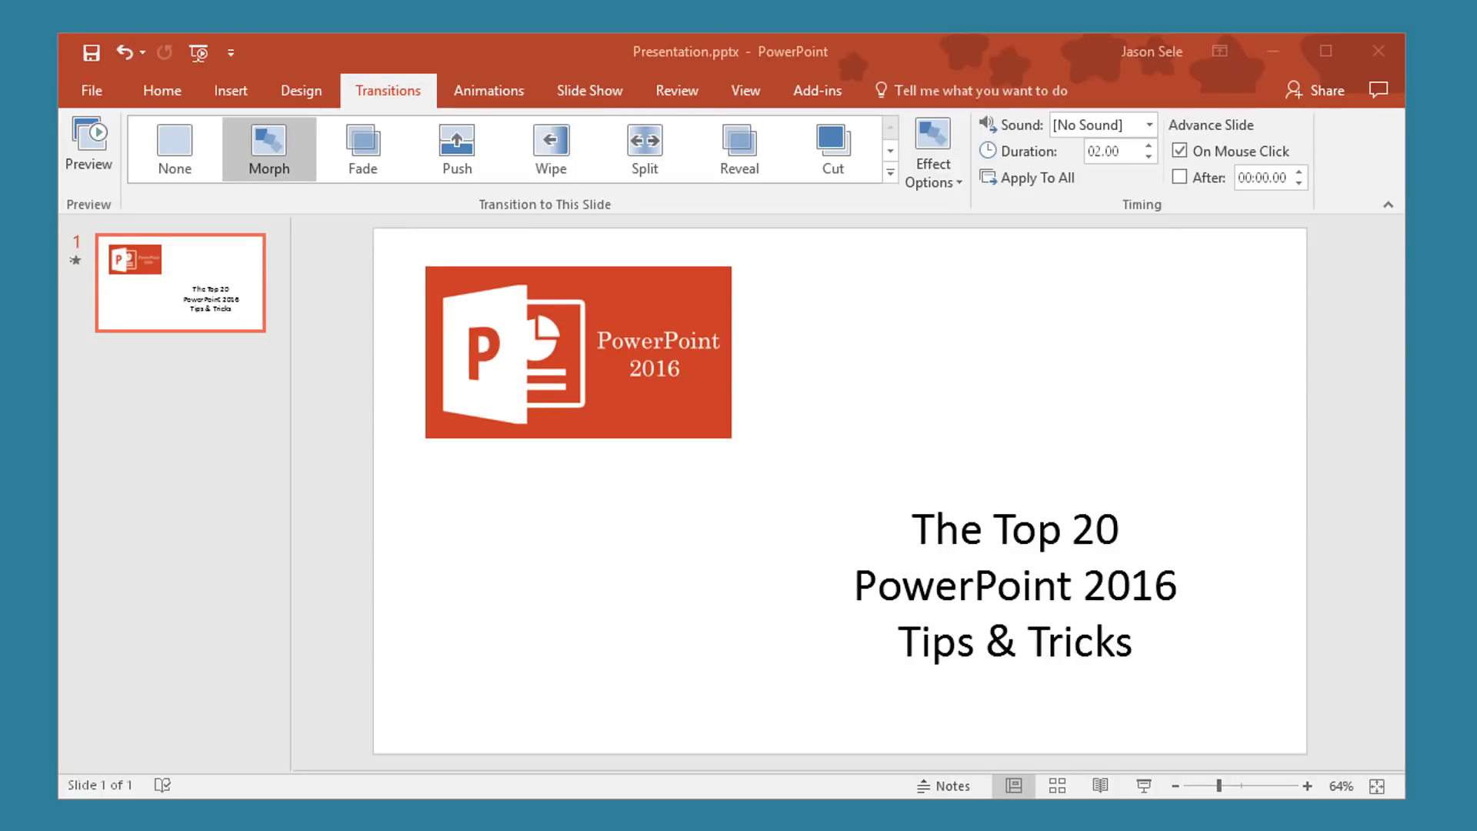
# Duplicate the title slide and apply the Morph transition to the copy
pyautogui.rightClick(165, 274)
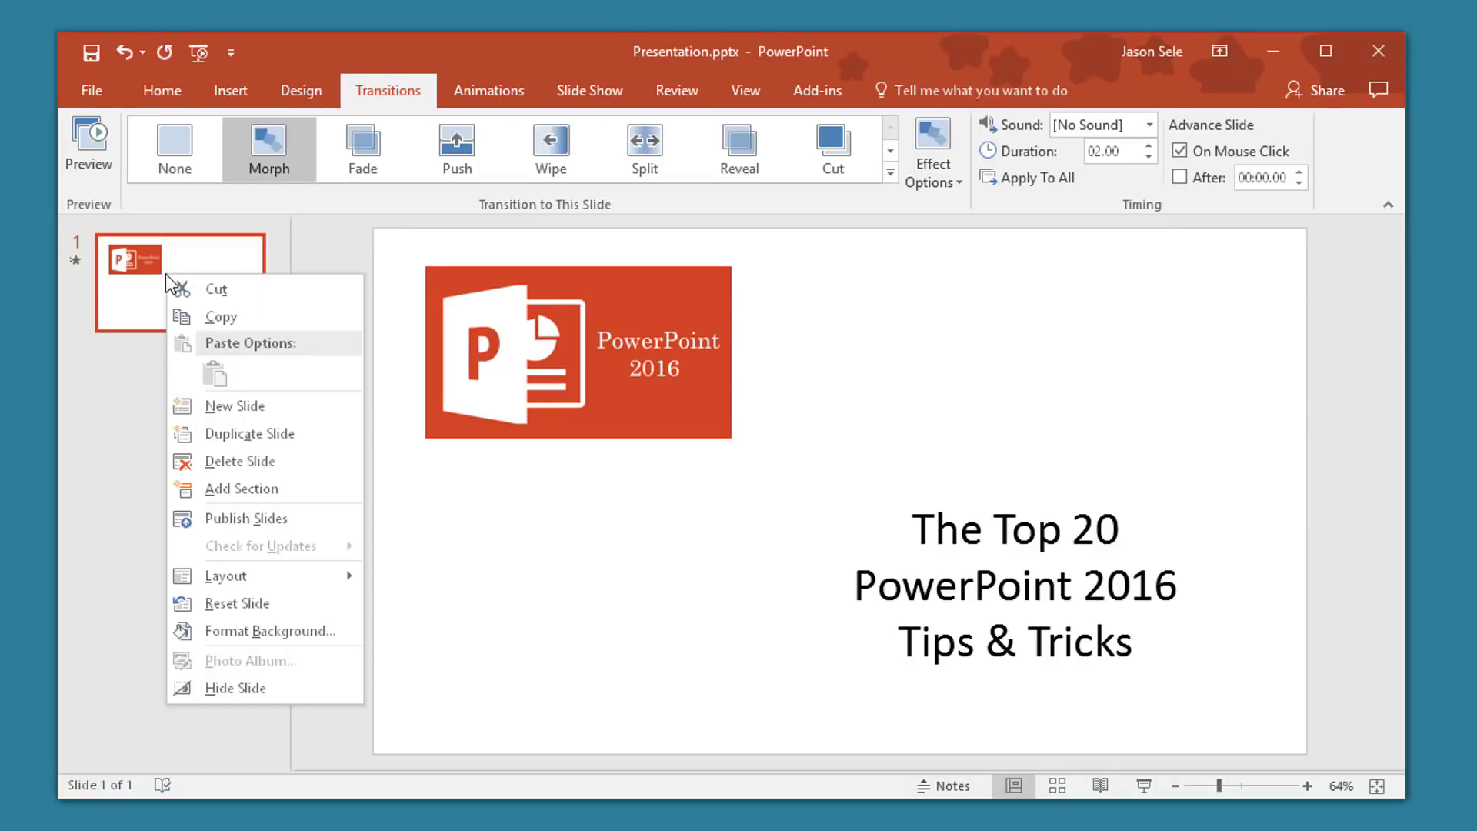
pyautogui.click(215, 432)
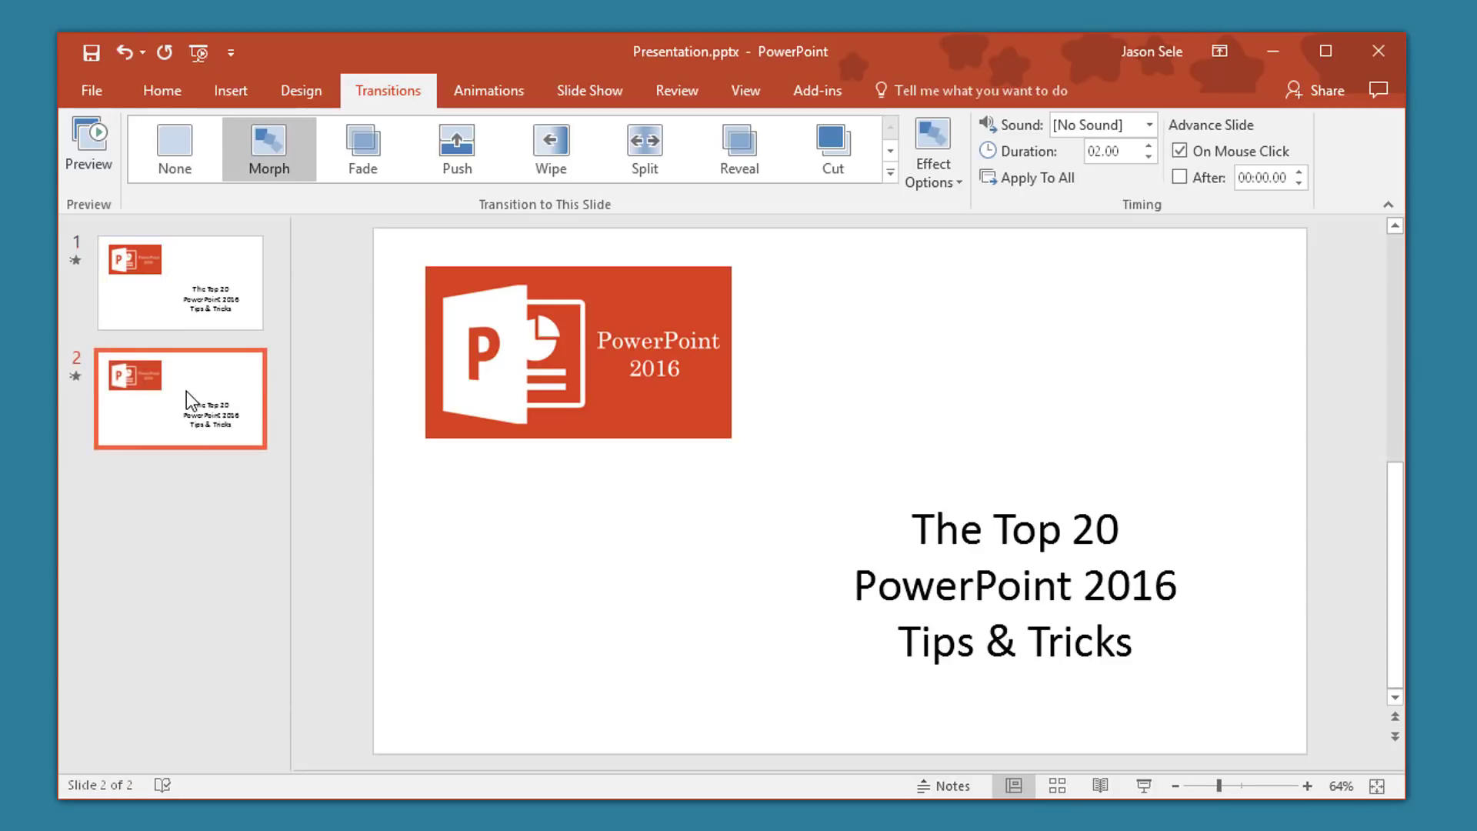
pyautogui.click(279, 152)
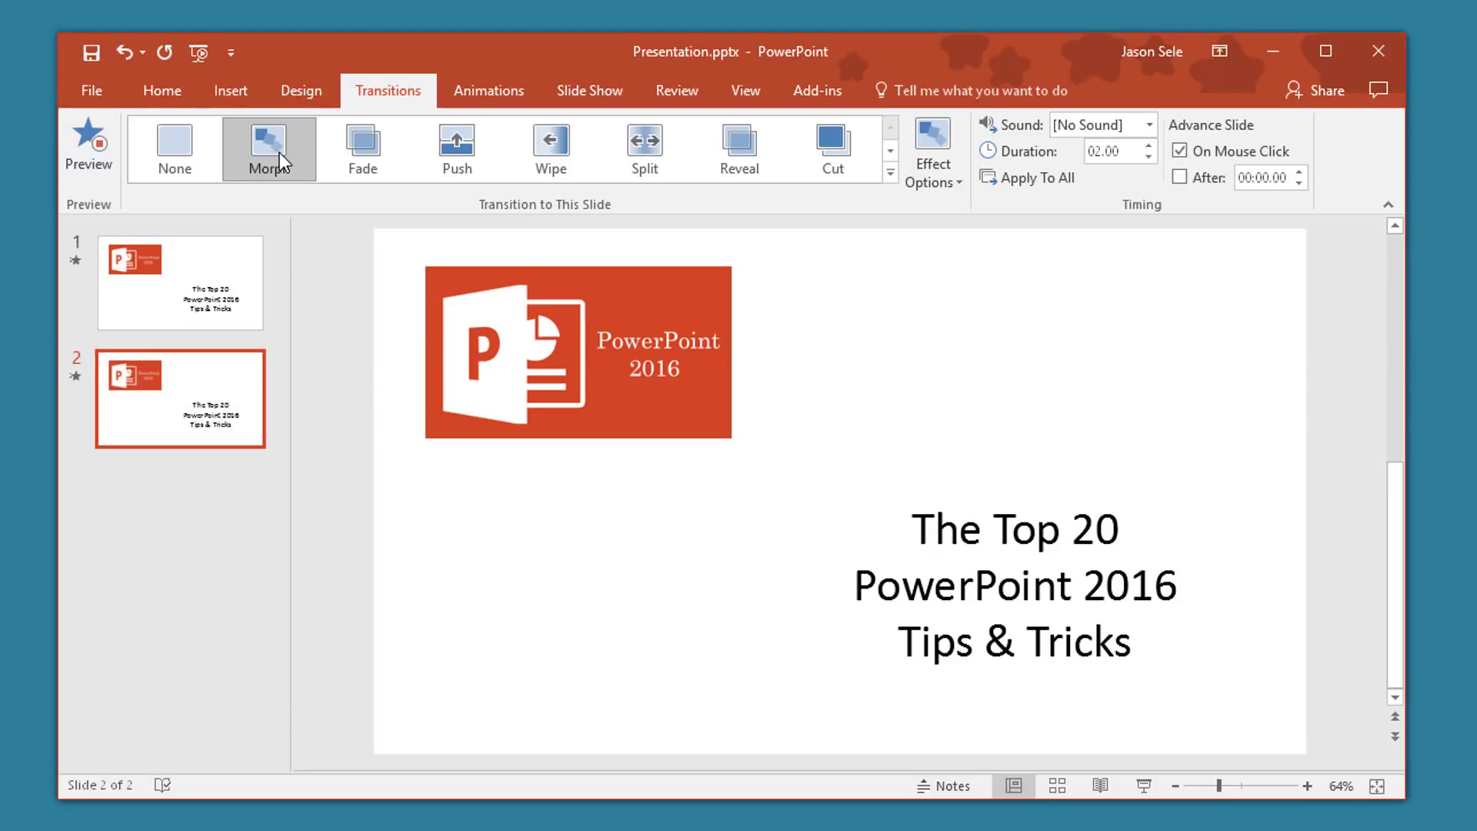
# On slide 2, move the logo lower right and the title upper left, then preview Morph
pyautogui.click(994, 511)
pyautogui.moveTo(985, 500)
pyautogui.mouseDown()
pyautogui.moveTo(972, 257)
pyautogui.moveTo(975, 269)
pyautogui.mouseUp()
pyautogui.click(577, 271)
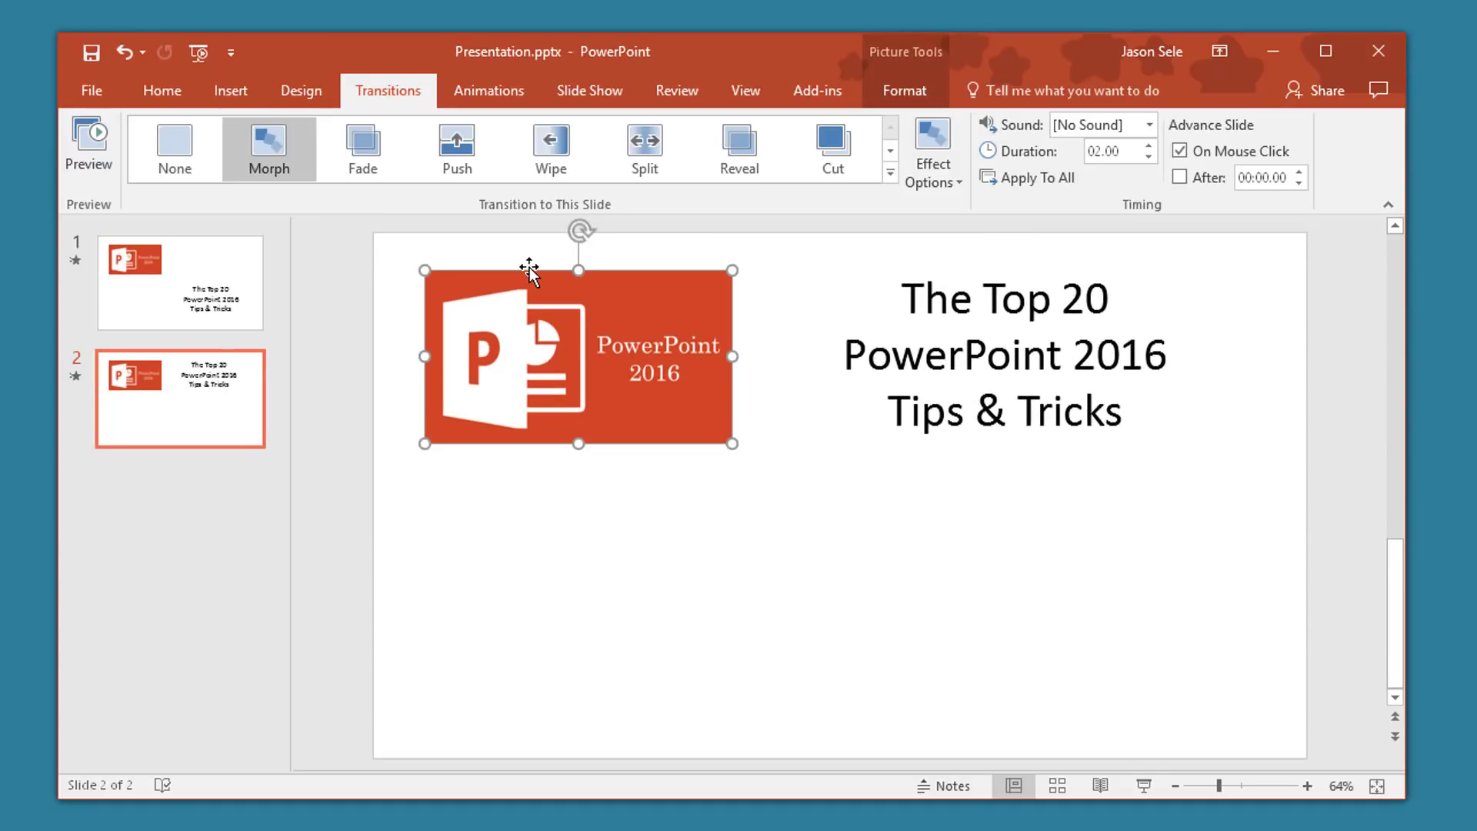
pyautogui.moveTo(531, 269); pyautogui.dragTo(1048, 545)
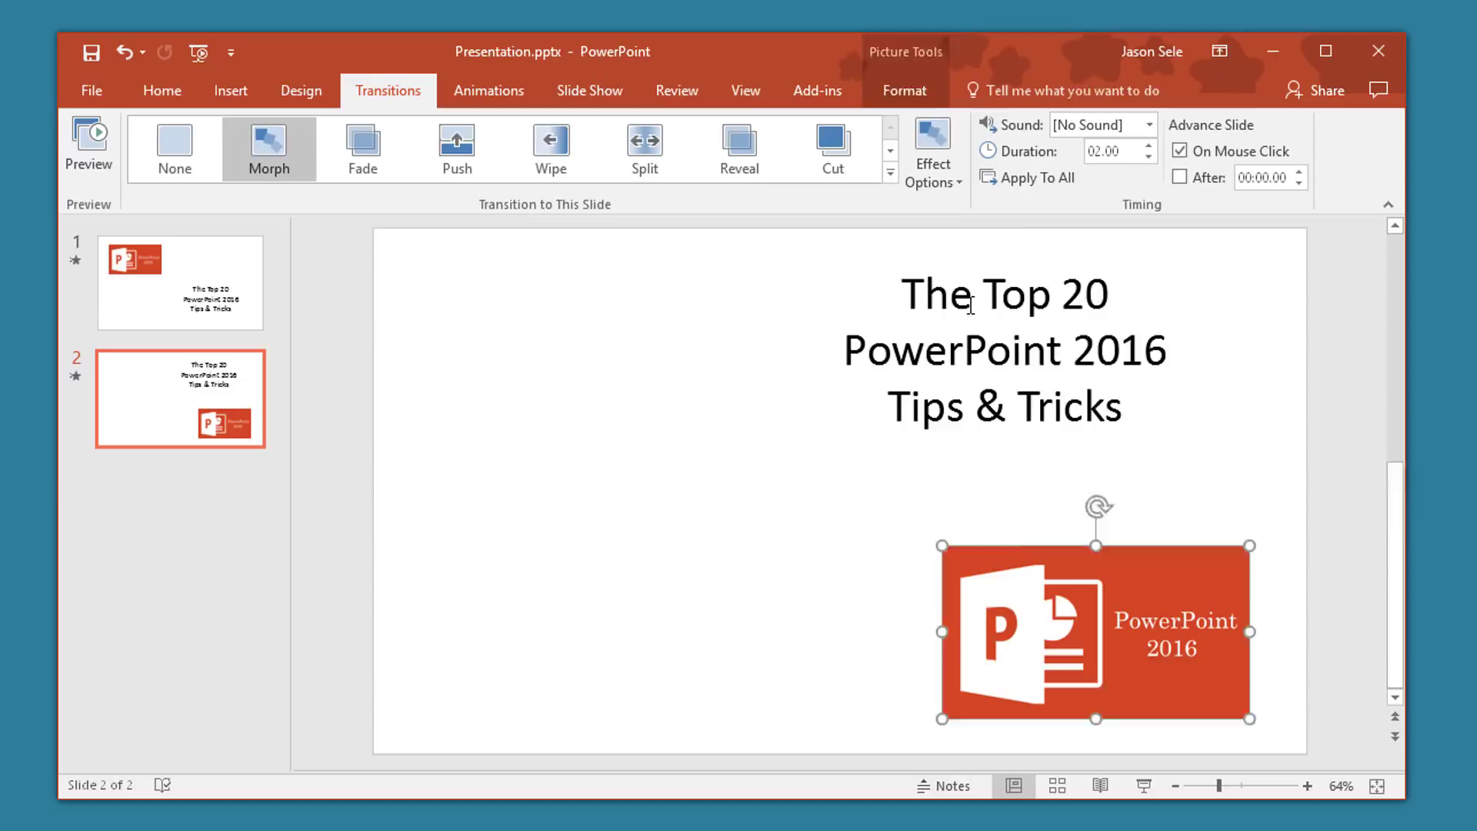
pyautogui.click(949, 264)
pyautogui.moveTo(950, 263)
pyautogui.mouseDown()
pyautogui.moveTo(640, 254)
pyautogui.moveTo(550, 283)
pyautogui.mouseUp()
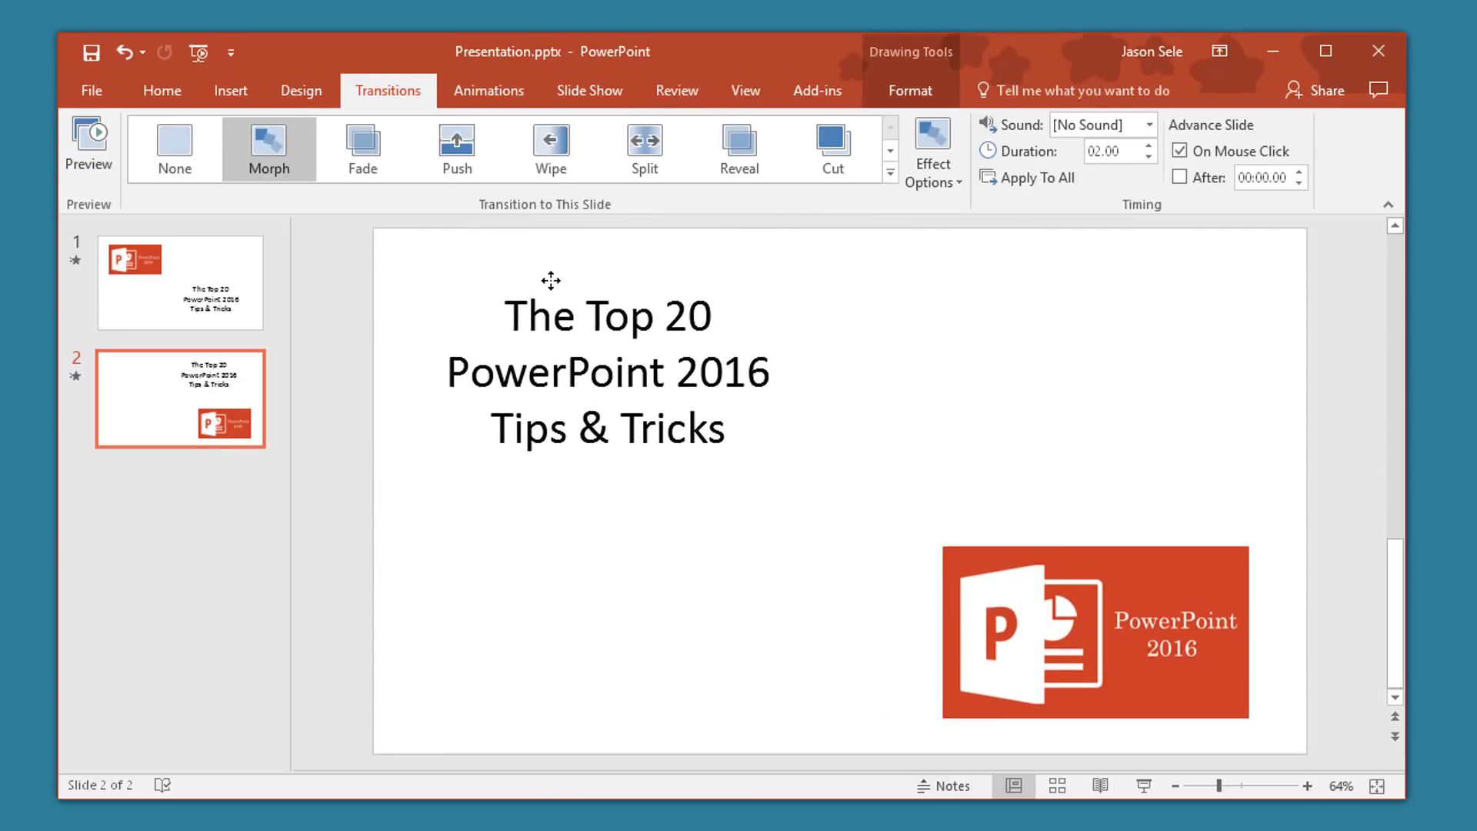
pyautogui.click(598, 532)
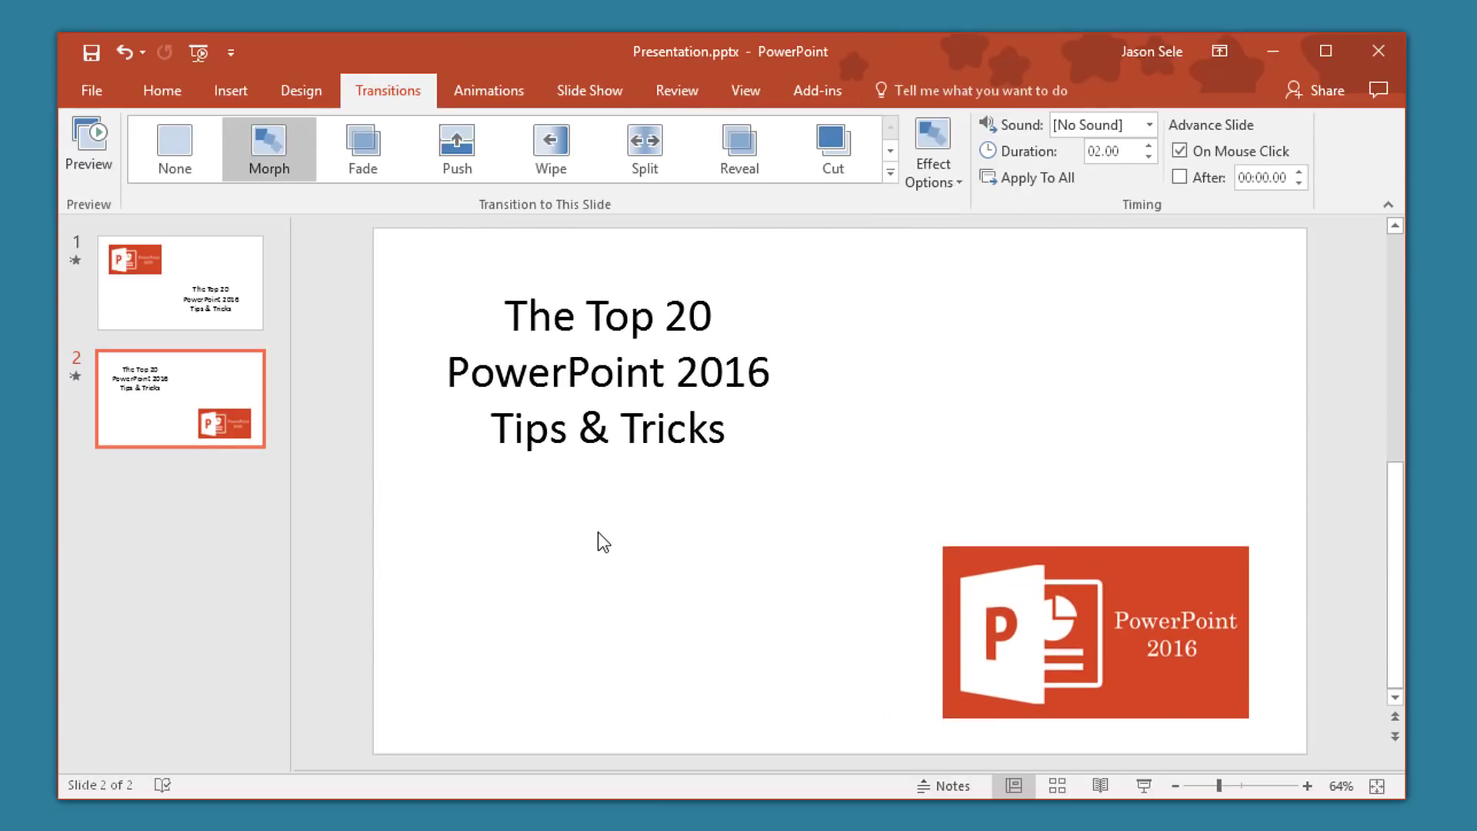
pyautogui.click(257, 154)
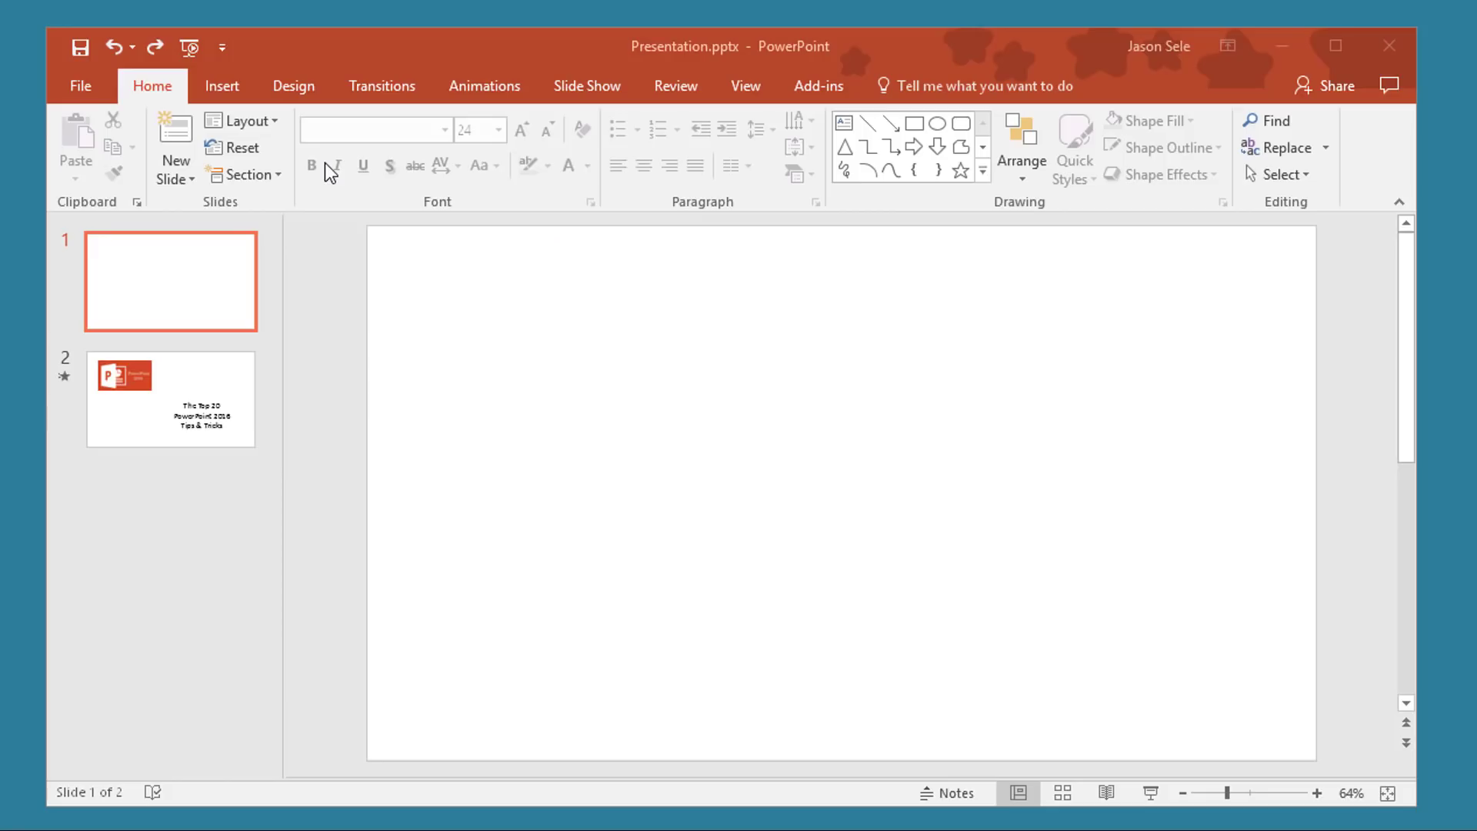
# Insert Overview_Video.wmv from this PC onto the blank first slide
pyautogui.click(220, 83)
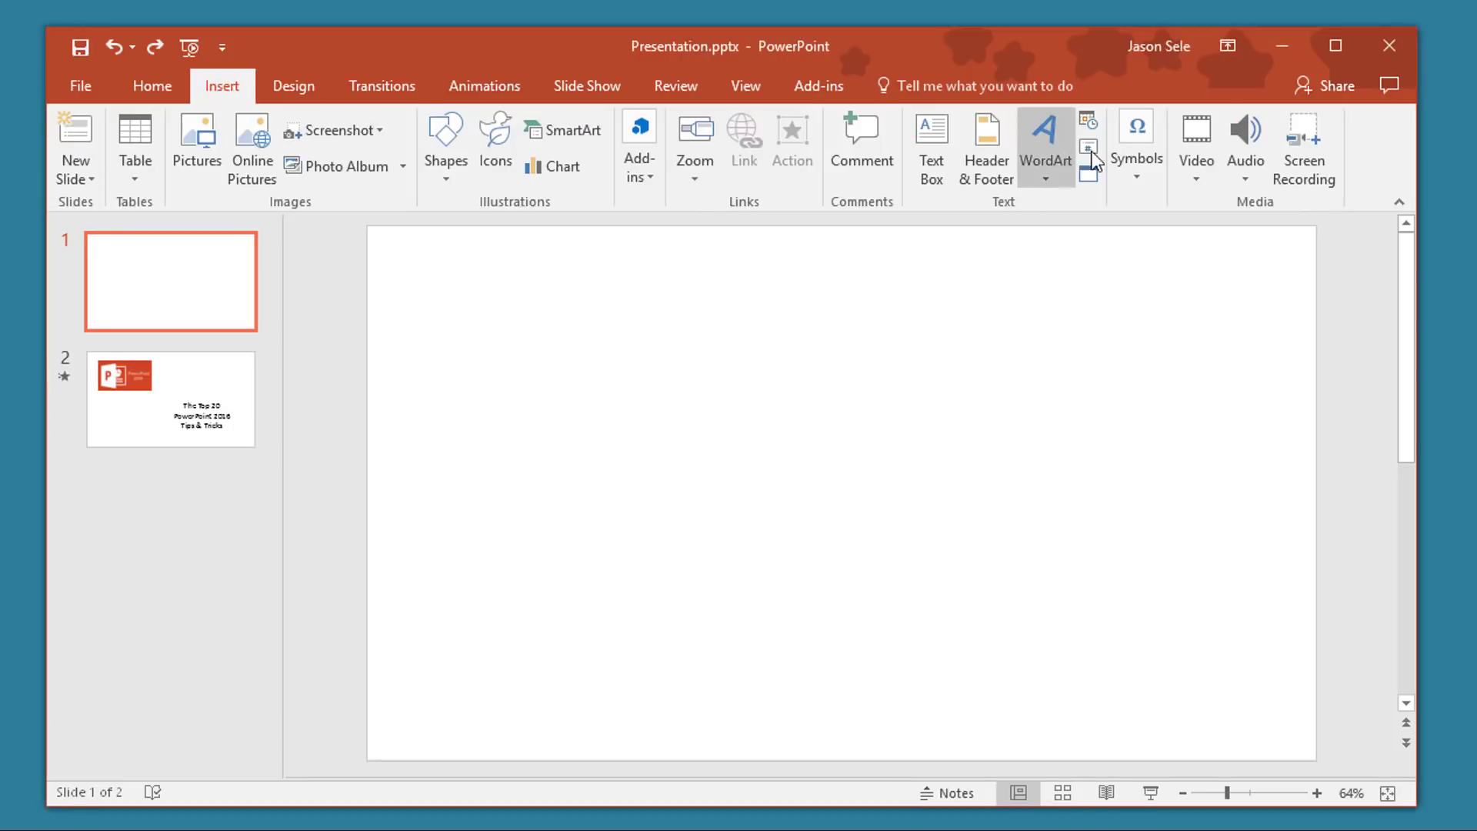
pyautogui.click(1194, 162)
pyautogui.click(1221, 229)
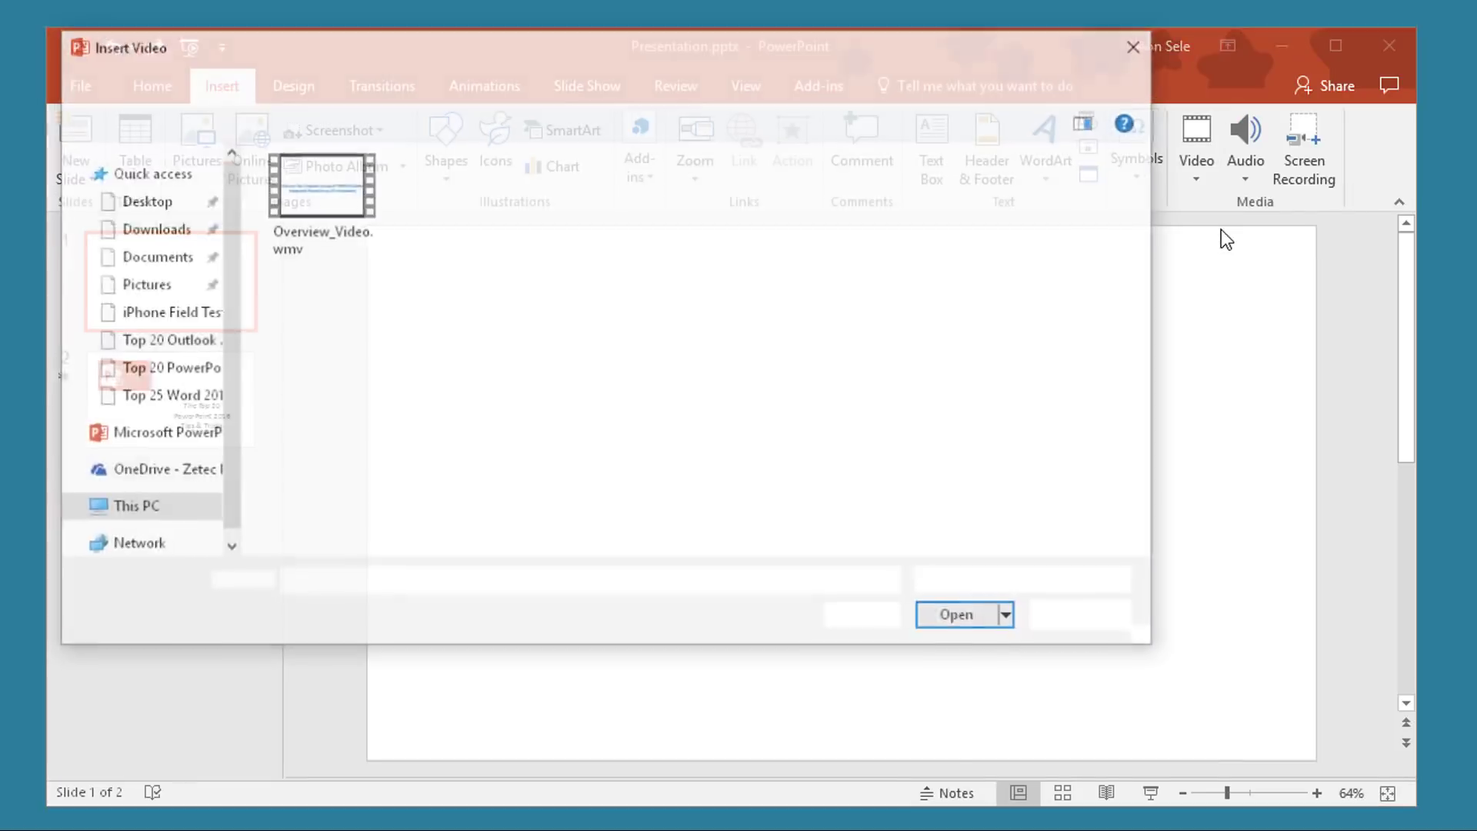
pyautogui.doubleClick(317, 182)
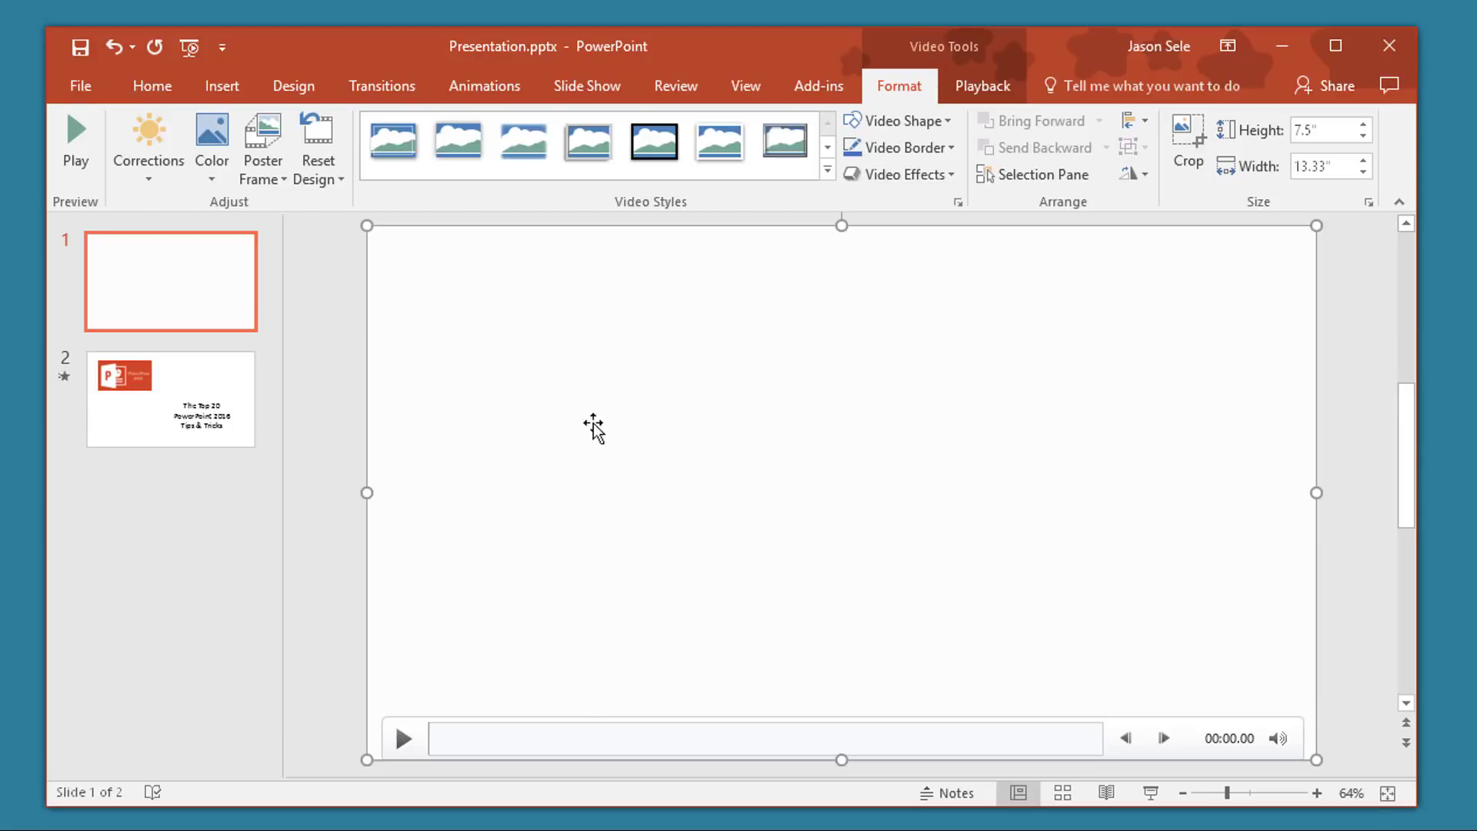
# Compress the presentation's video to Internet Quality from File > Info
pyautogui.click(94, 84)
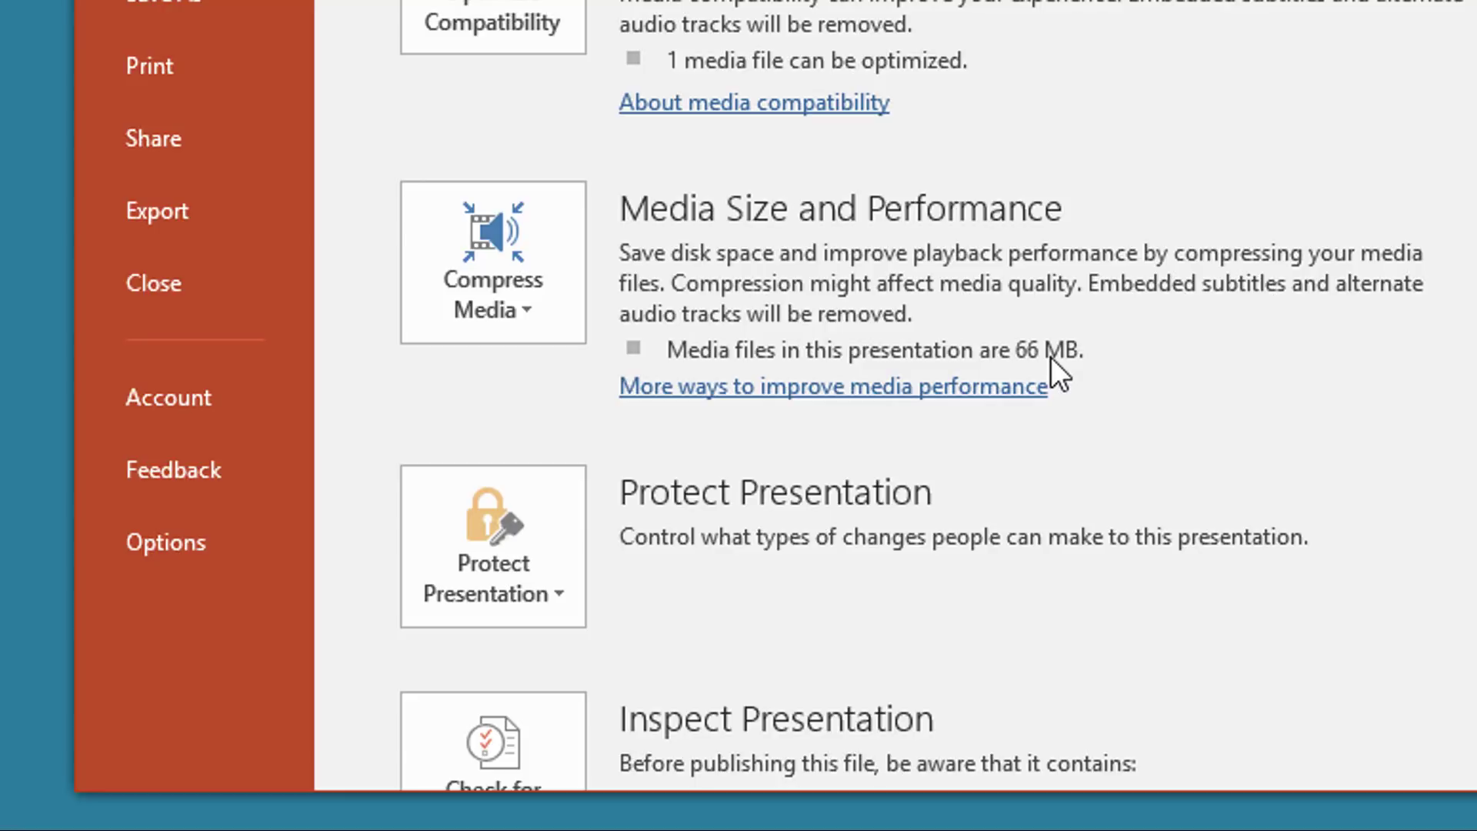
pyautogui.click(518, 303)
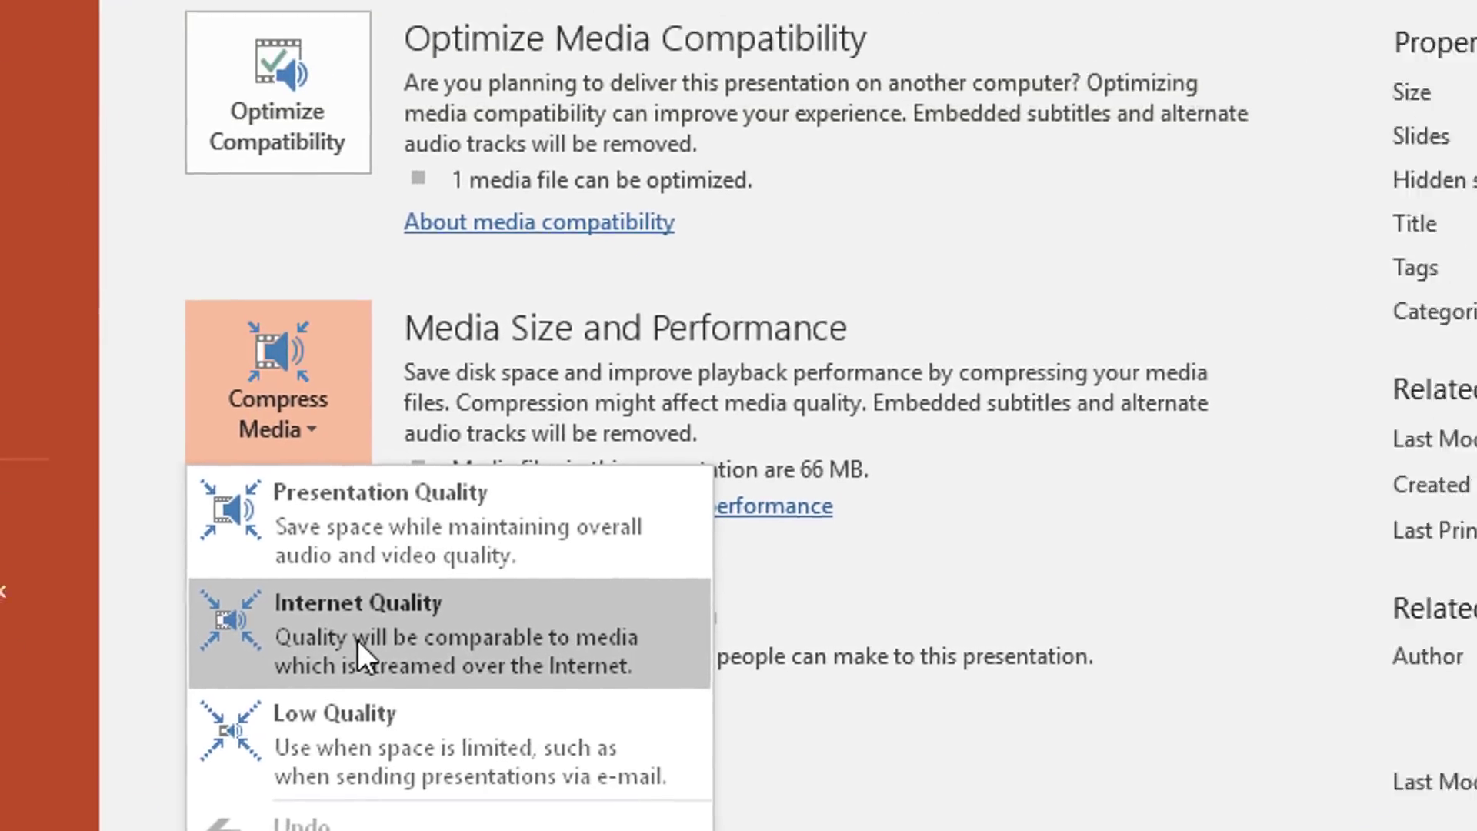
pyautogui.click(573, 520)
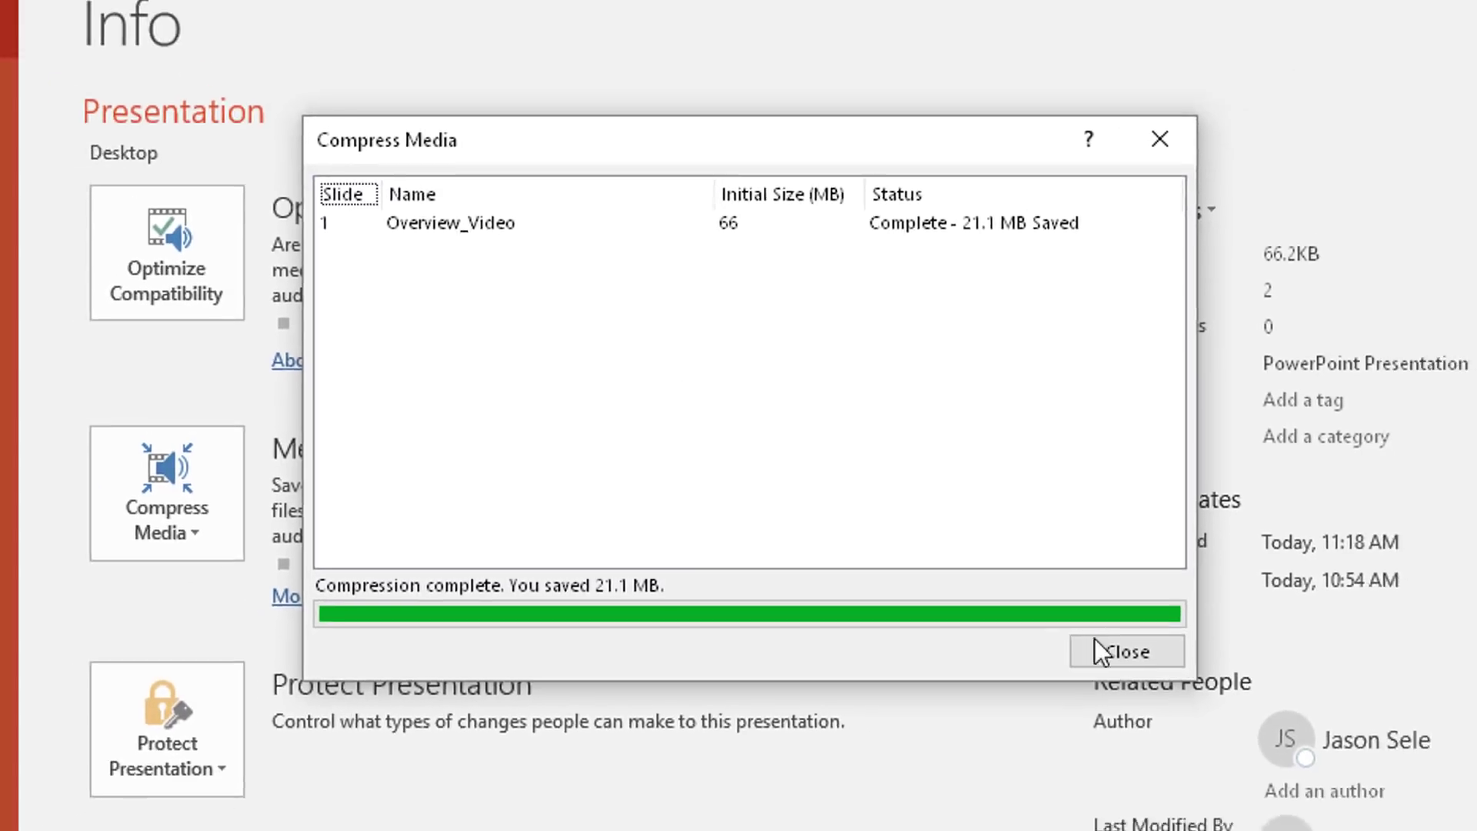
pyautogui.click(1120, 649)
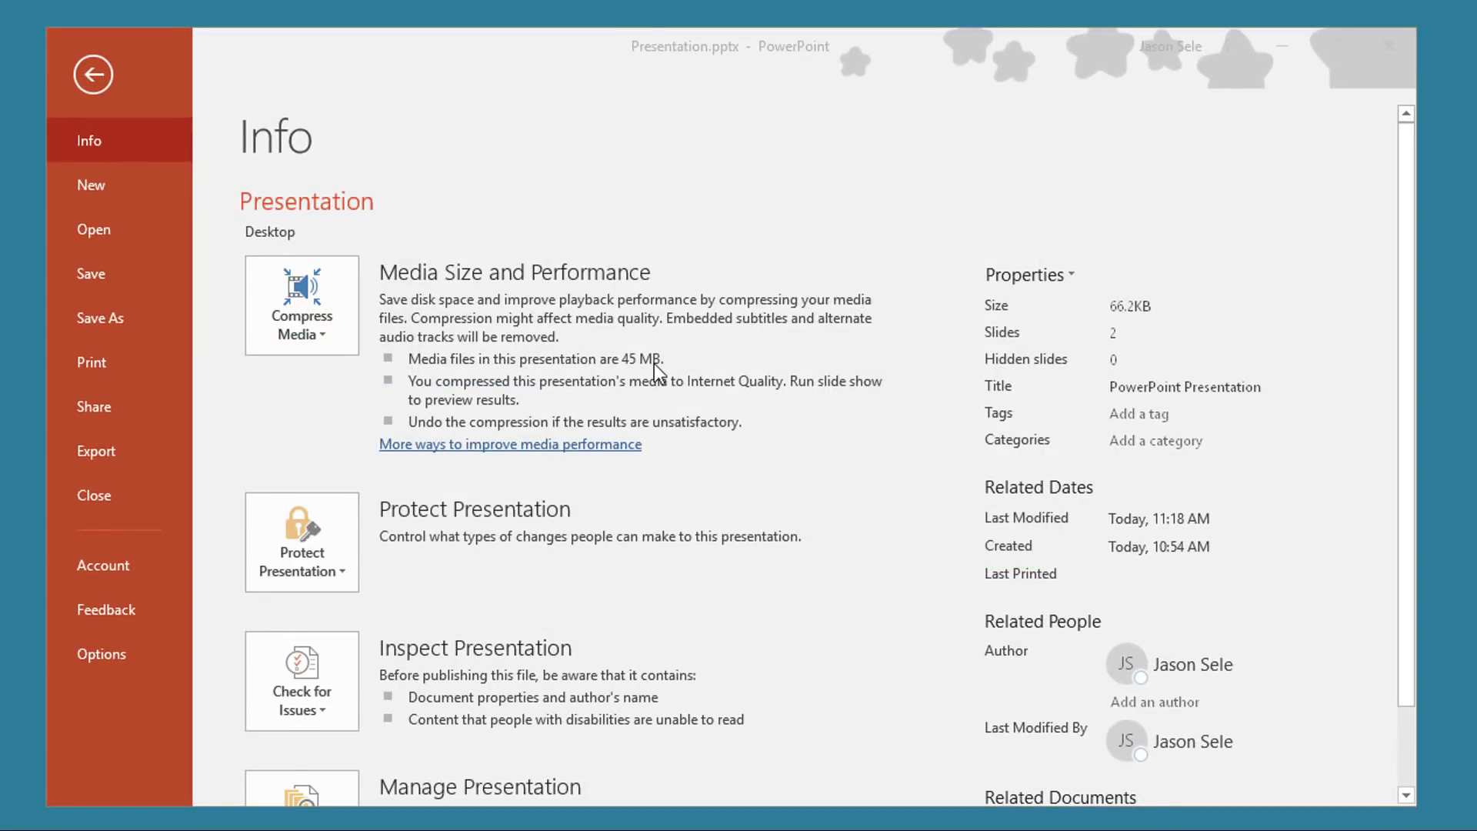
# Undo the media compression so the media returns to 66 MB
pyautogui.click(312, 324)
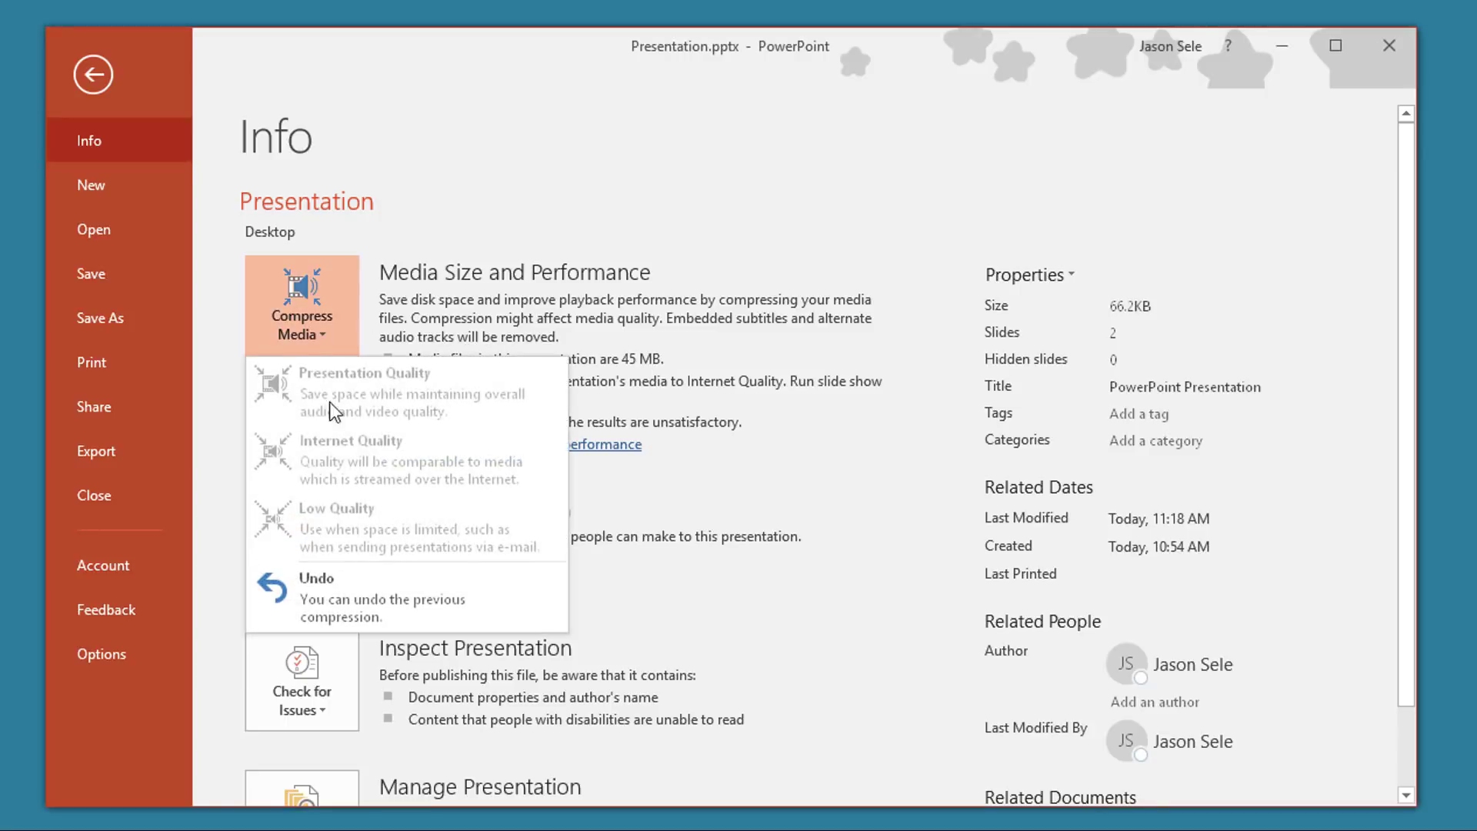
pyautogui.click(340, 599)
pyautogui.click(293, 468)
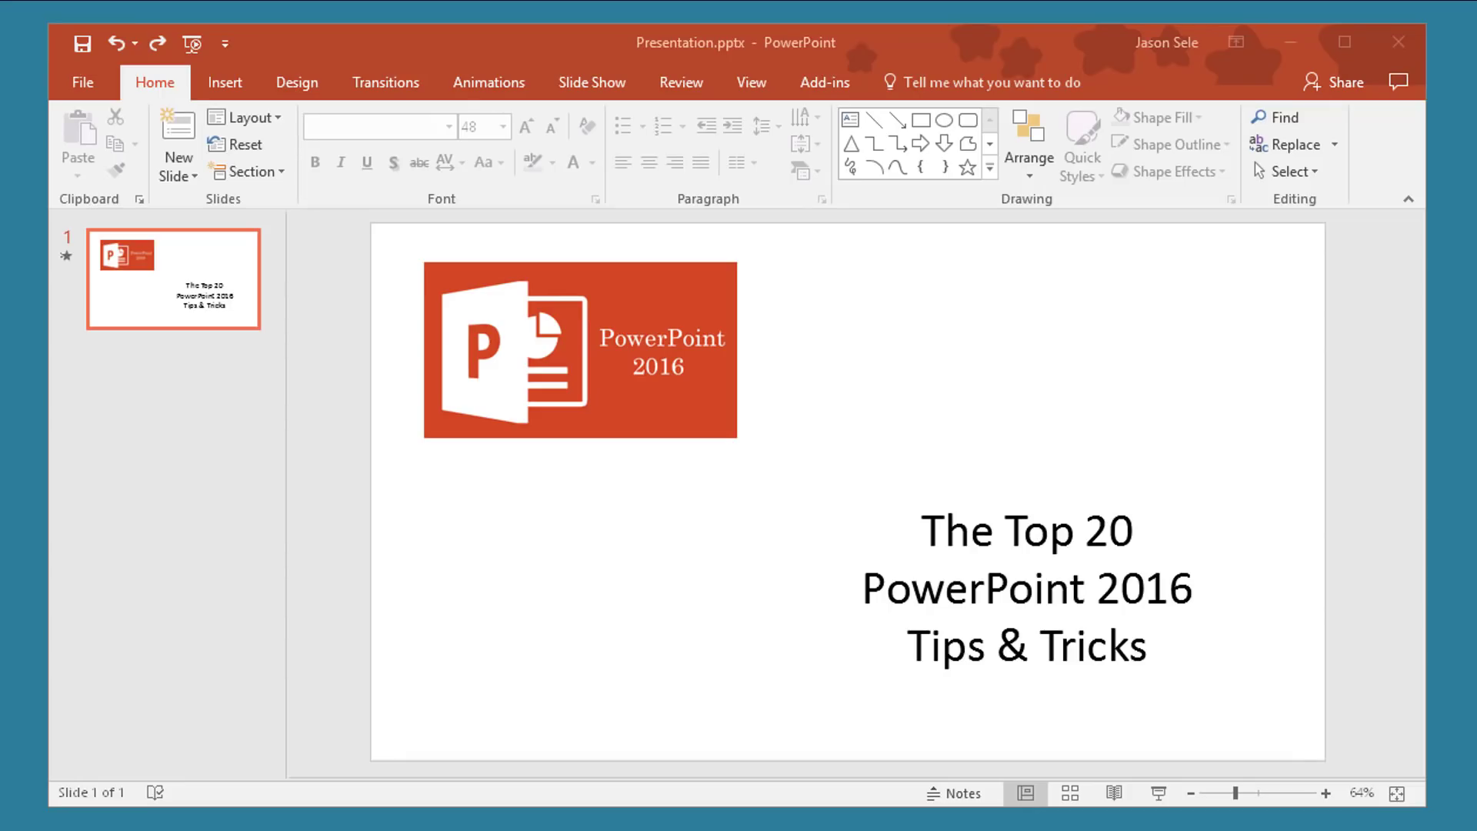
pyautogui.click(997, 517)
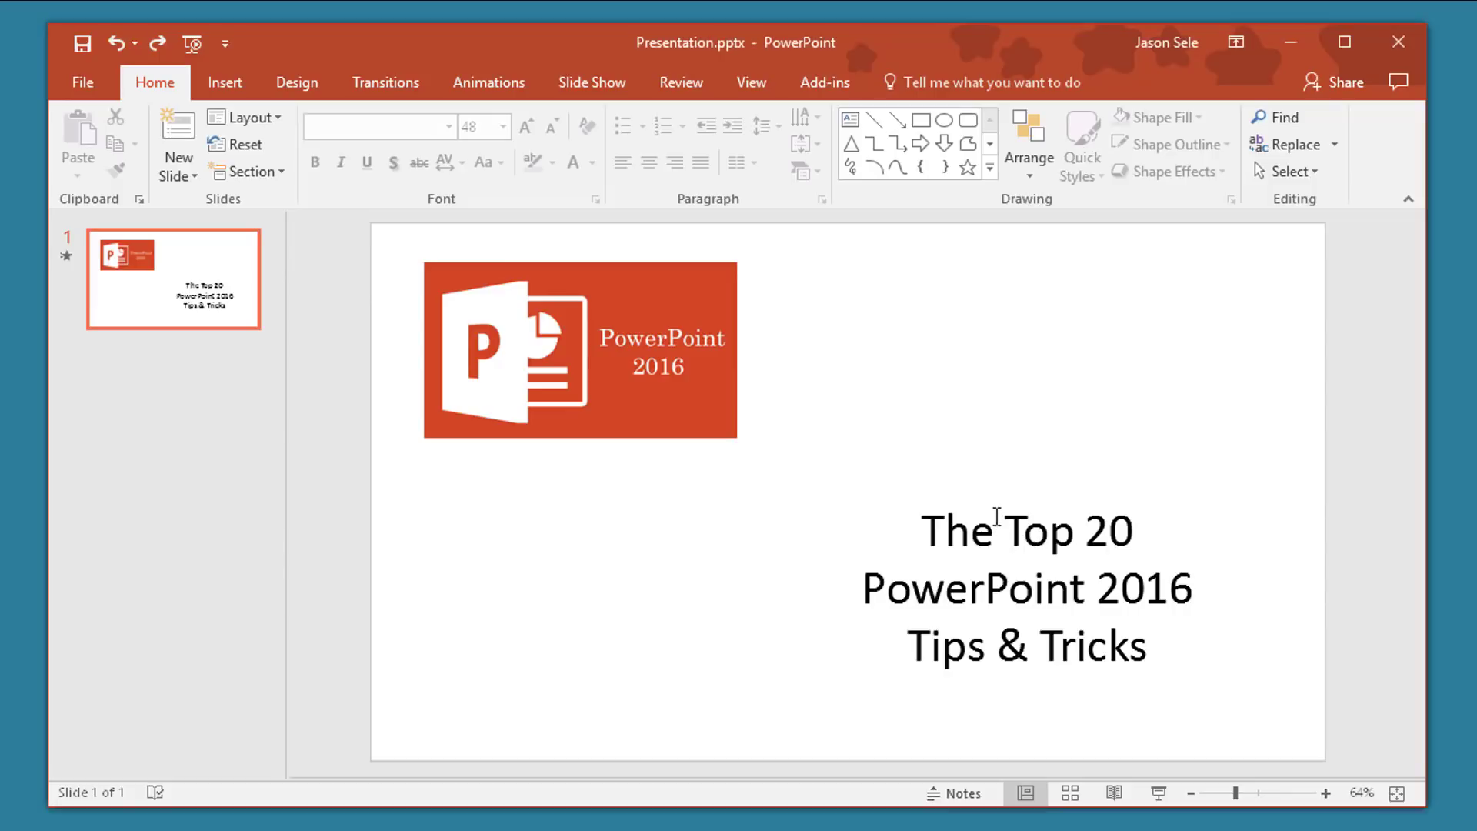
pyautogui.click(968, 508)
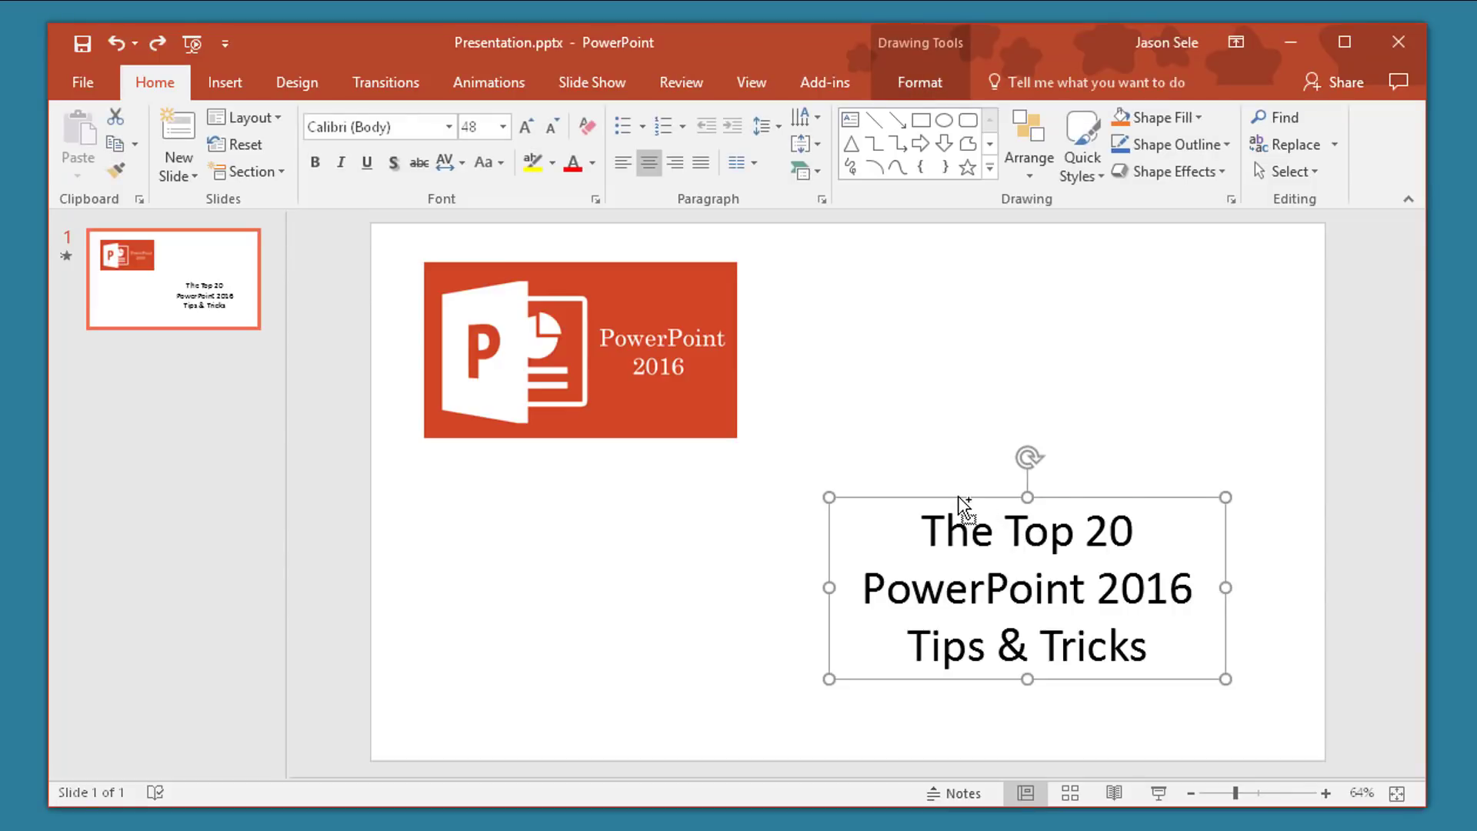
pyautogui.moveTo(958, 496); pyautogui.dragTo(958, 273)
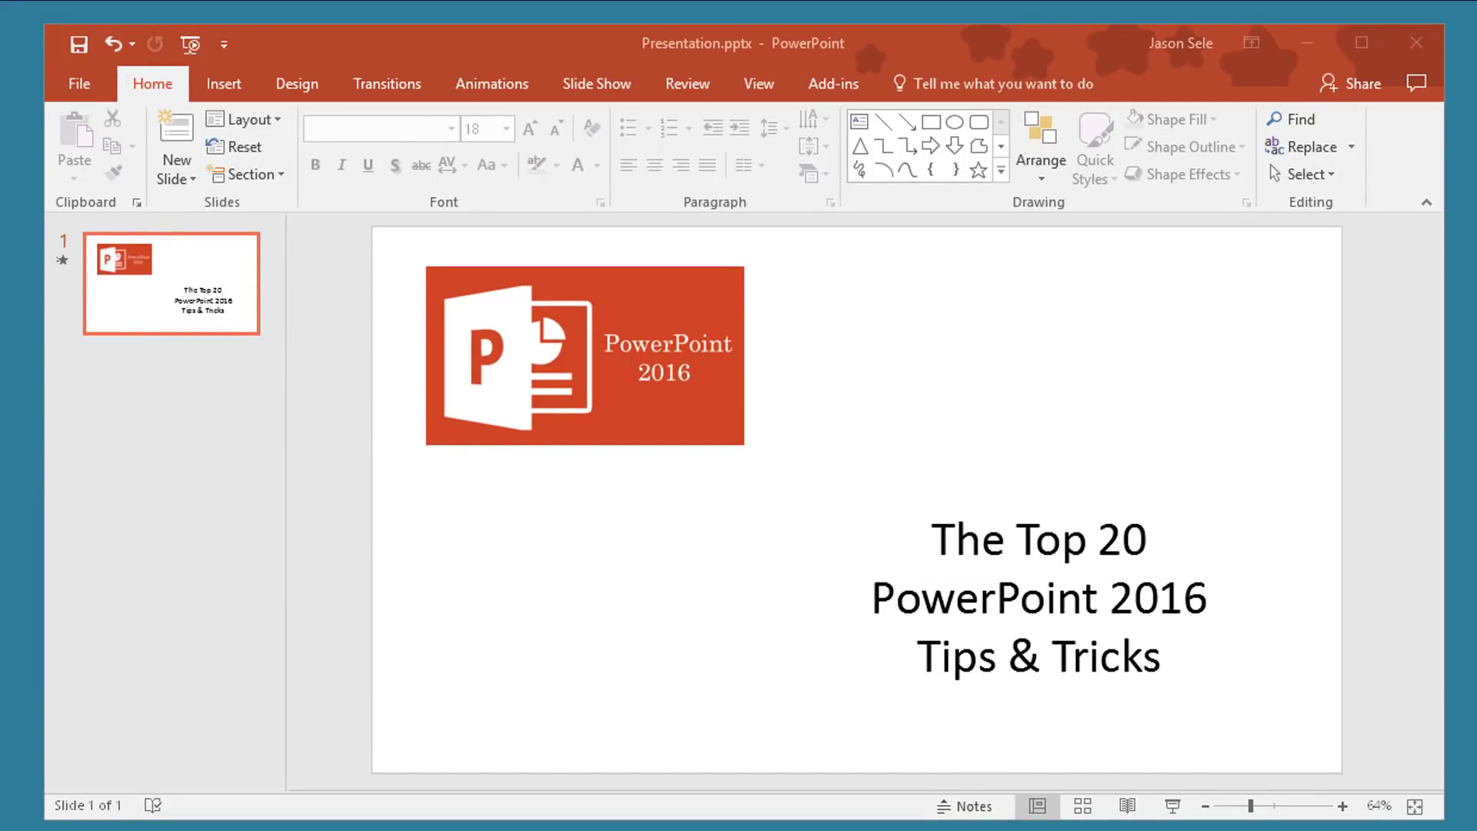
# Handwrite A² + B² = C² as an Ink Equation and insert it above the title
pyautogui.click(214, 85)
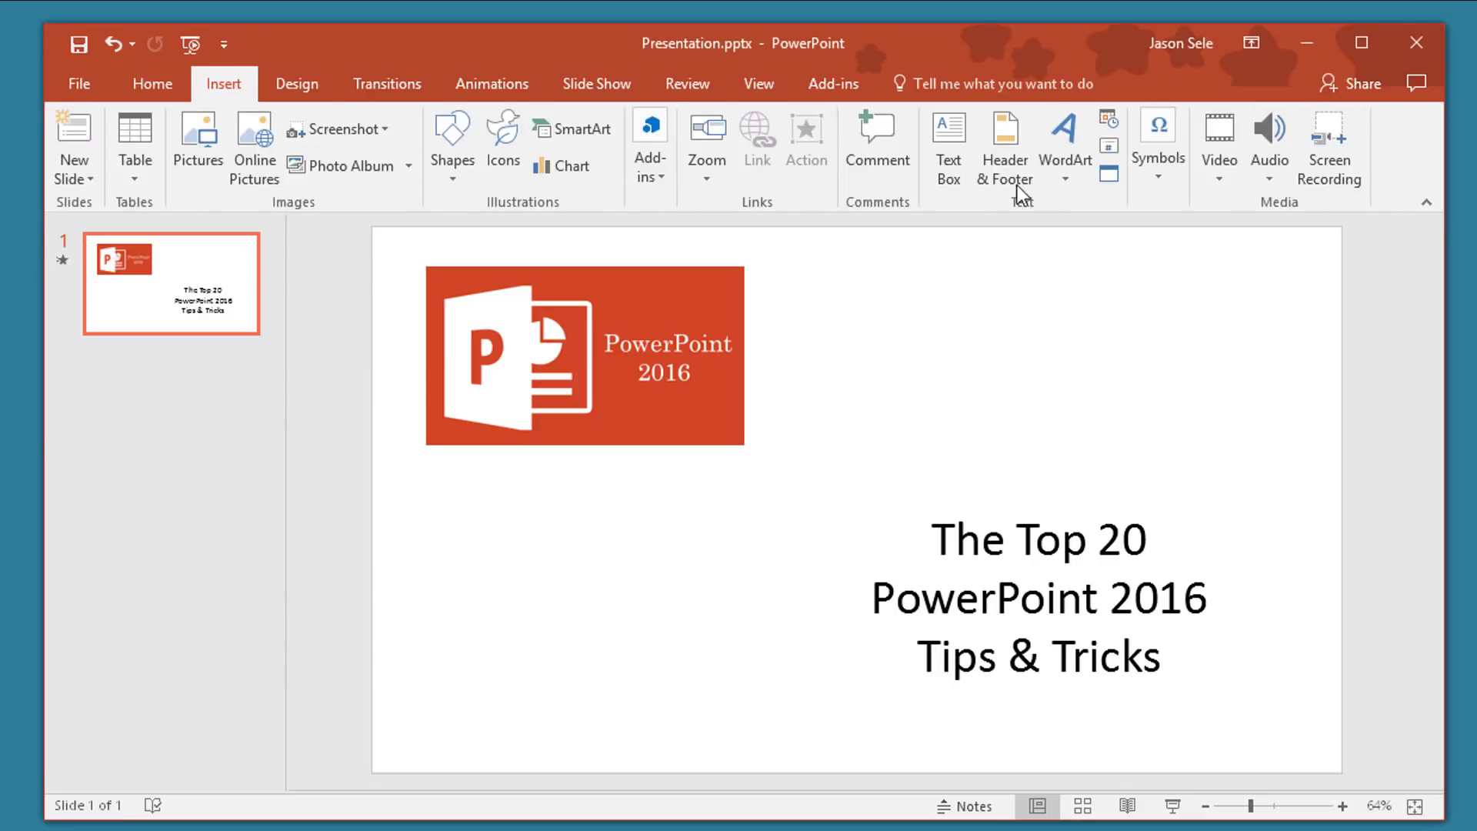
pyautogui.click(1152, 174)
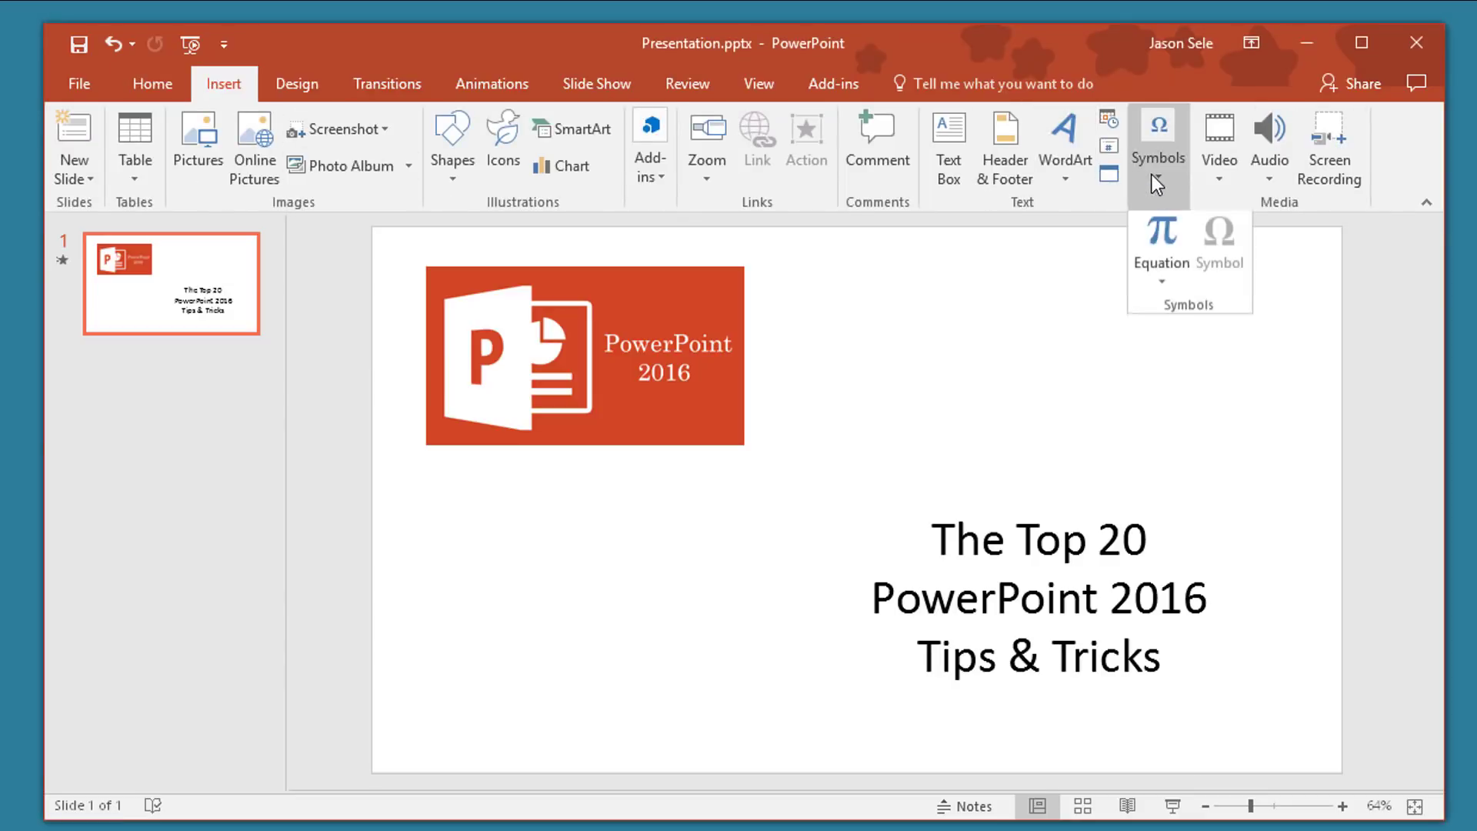
pyautogui.click(1163, 271)
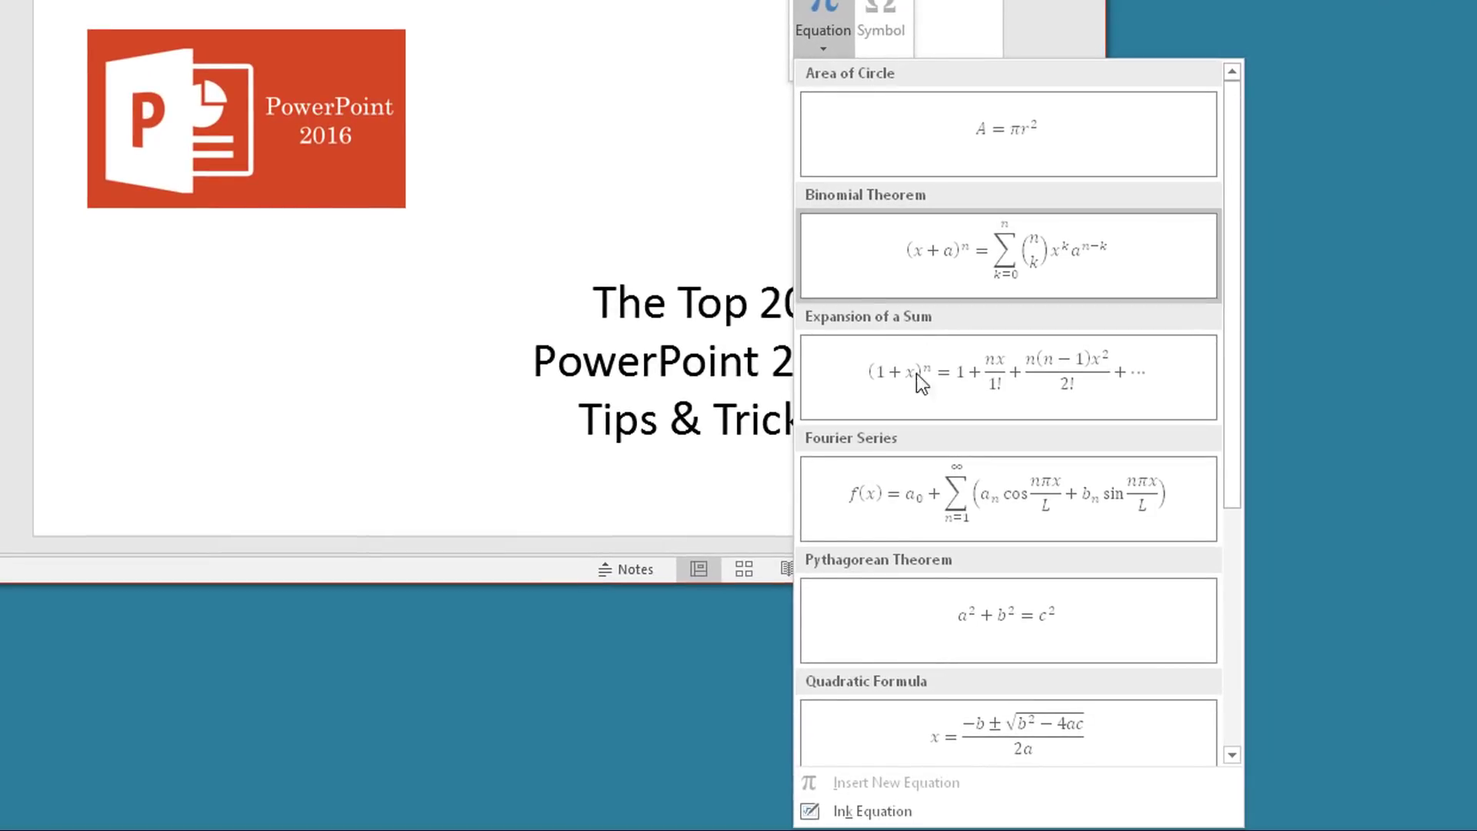
pyautogui.click(865, 812)
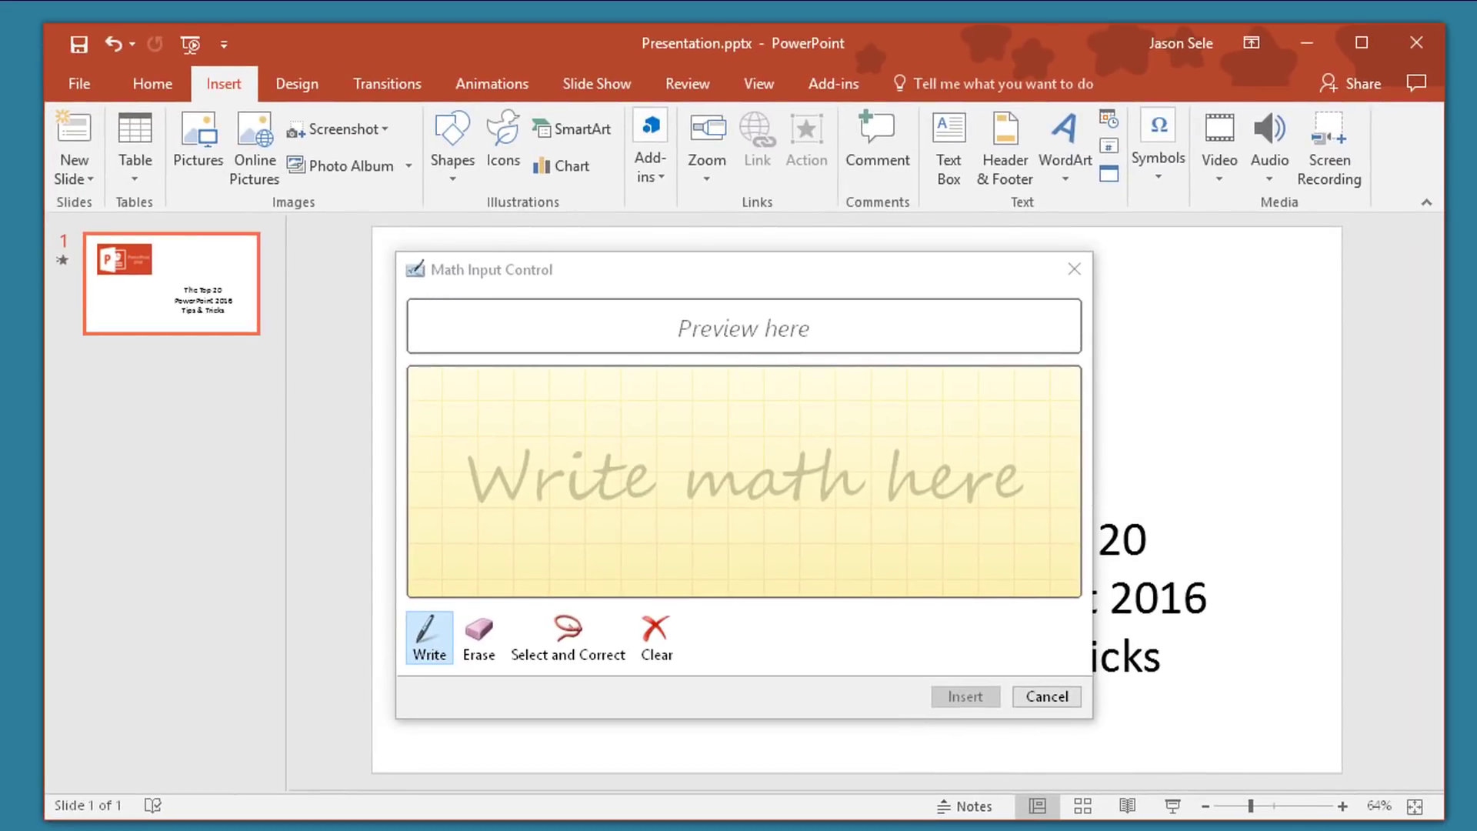
pyautogui.moveTo(467, 439)
pyautogui.mouseDown()
pyautogui.moveTo(453, 519)
pyautogui.moveTo(504, 514)
pyautogui.moveTo(536, 446)
pyautogui.mouseUp()
pyautogui.moveTo(583, 471)
pyautogui.mouseDown()
pyautogui.moveTo(646, 471)
pyautogui.moveTo(681, 514)
pyautogui.mouseUp()
pyautogui.moveTo(817, 468); pyautogui.dragTo(854, 467)
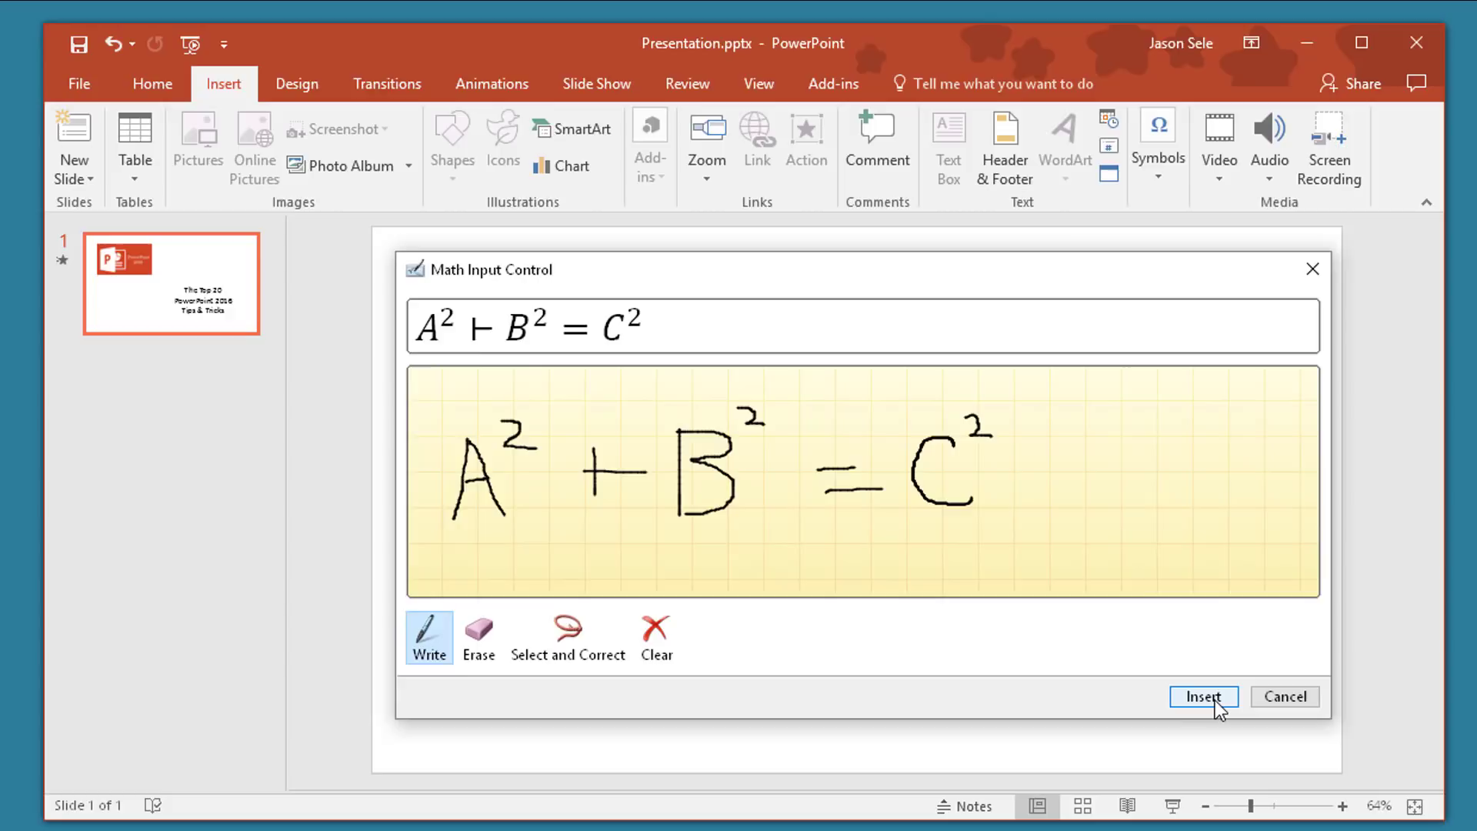
pyautogui.click(1204, 697)
pyautogui.click(982, 449)
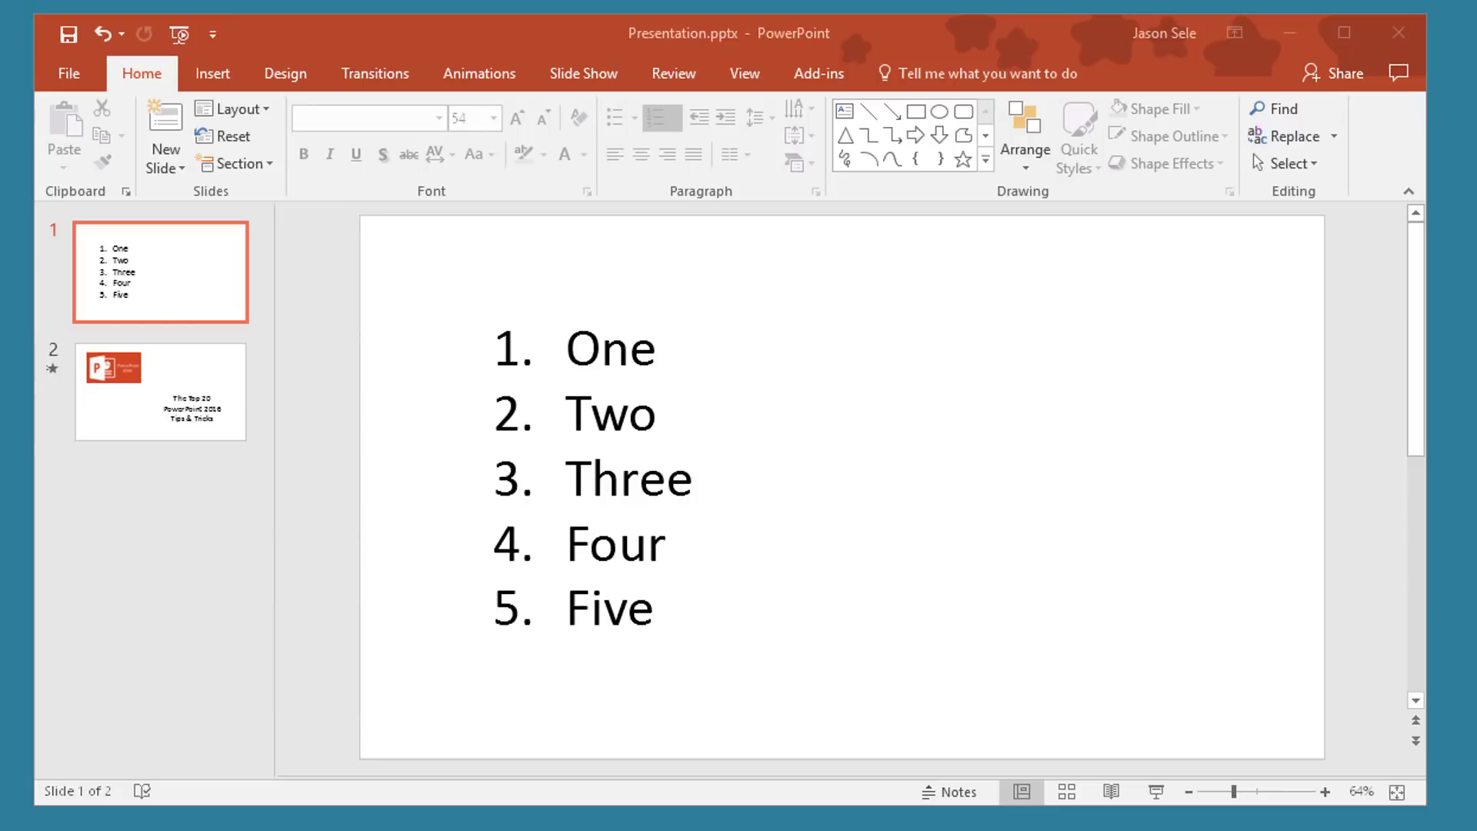
# Move list item Four above Three with Alt+Shift+Up, correcting one overshoot
pyautogui.moveTo(670, 542); pyautogui.dragTo(573, 542)
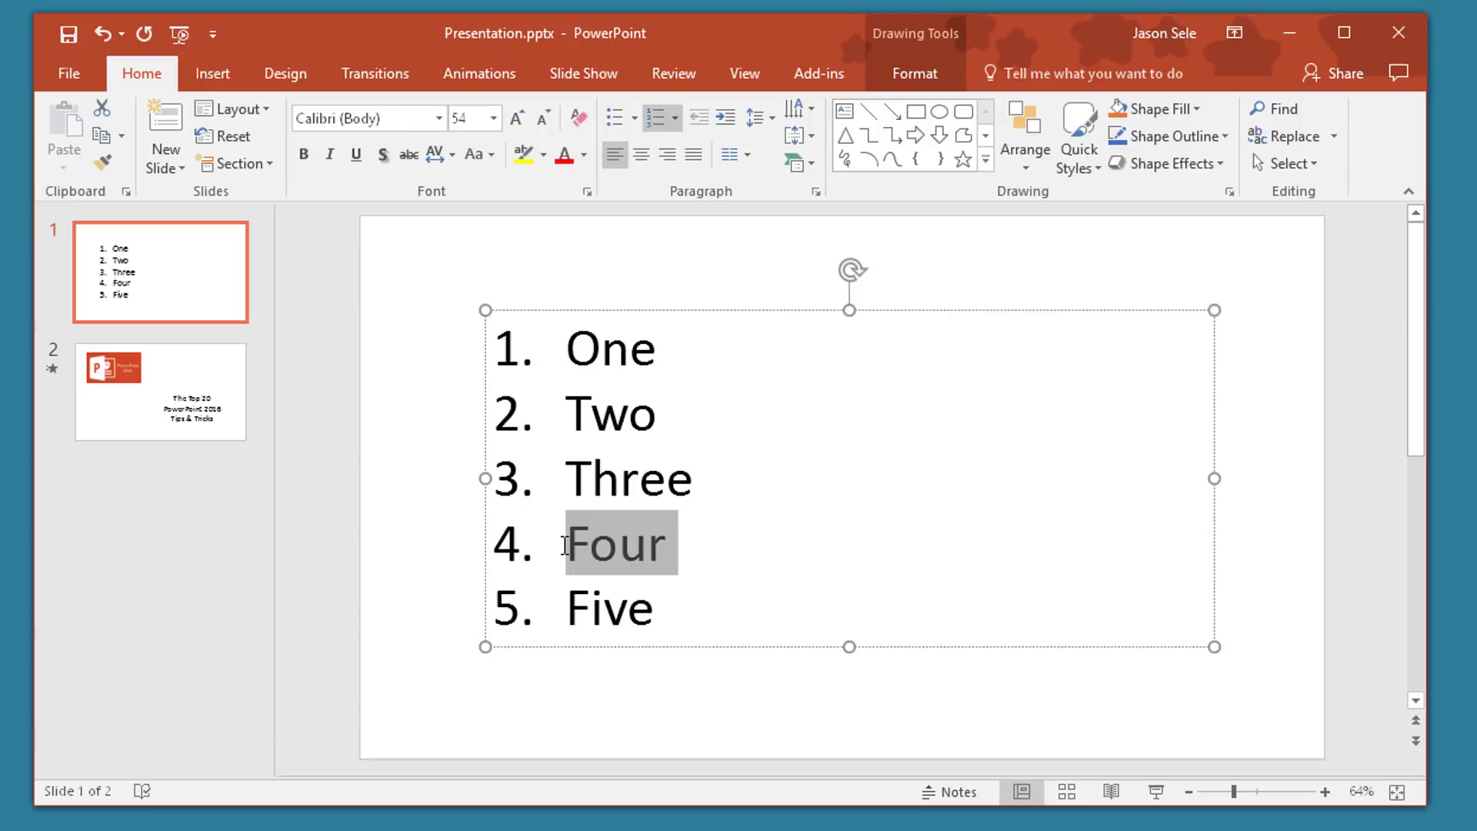
pyautogui.hotkey('alt', 'shift', 'Up')
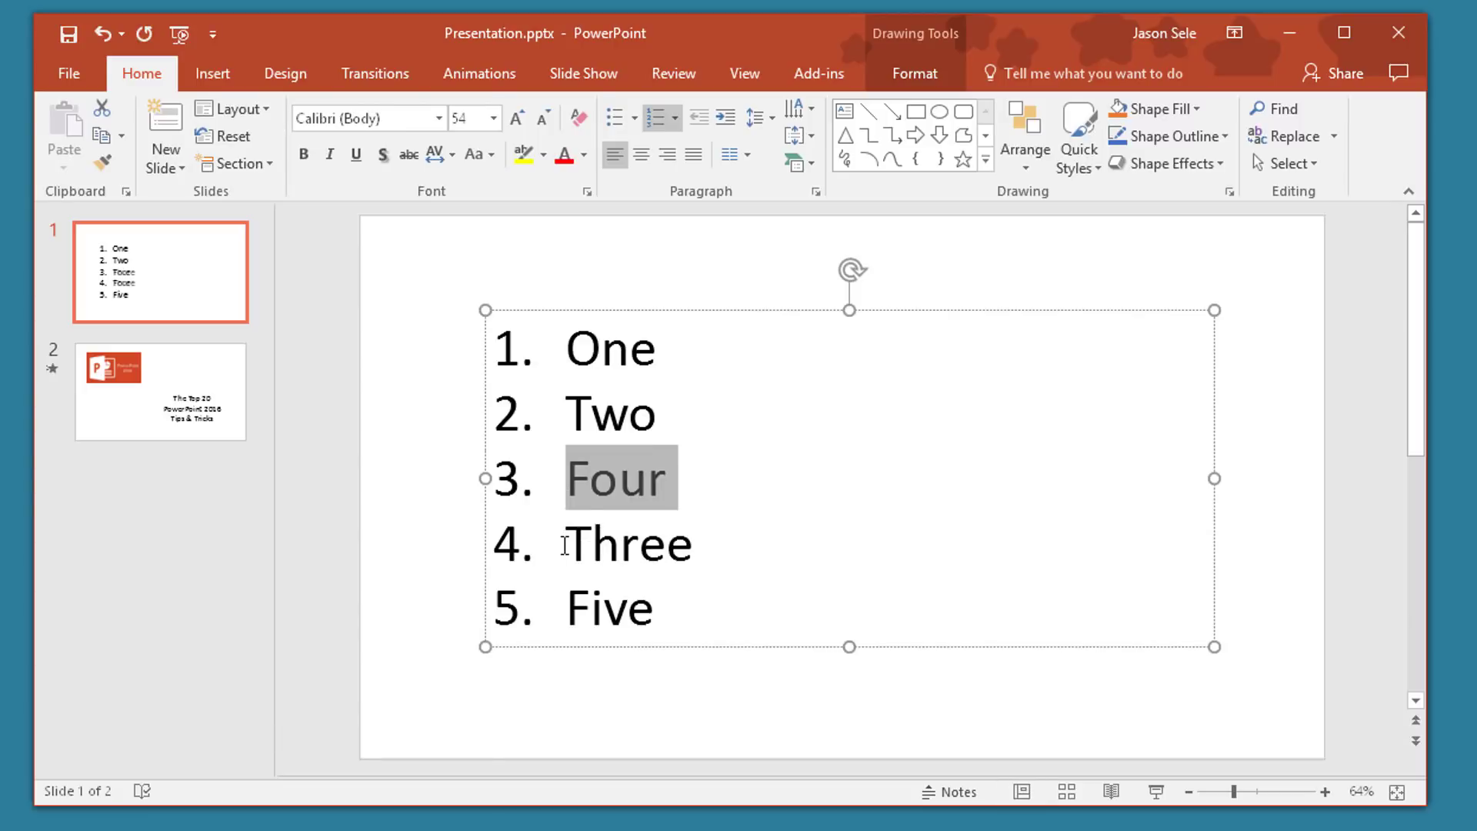
pyautogui.hotkey('alt', 'shift', 'Up')
pyautogui.hotkey('alt', 'shift', 'Down')
pyautogui.hotkey('alt', 'shift', 'Down')
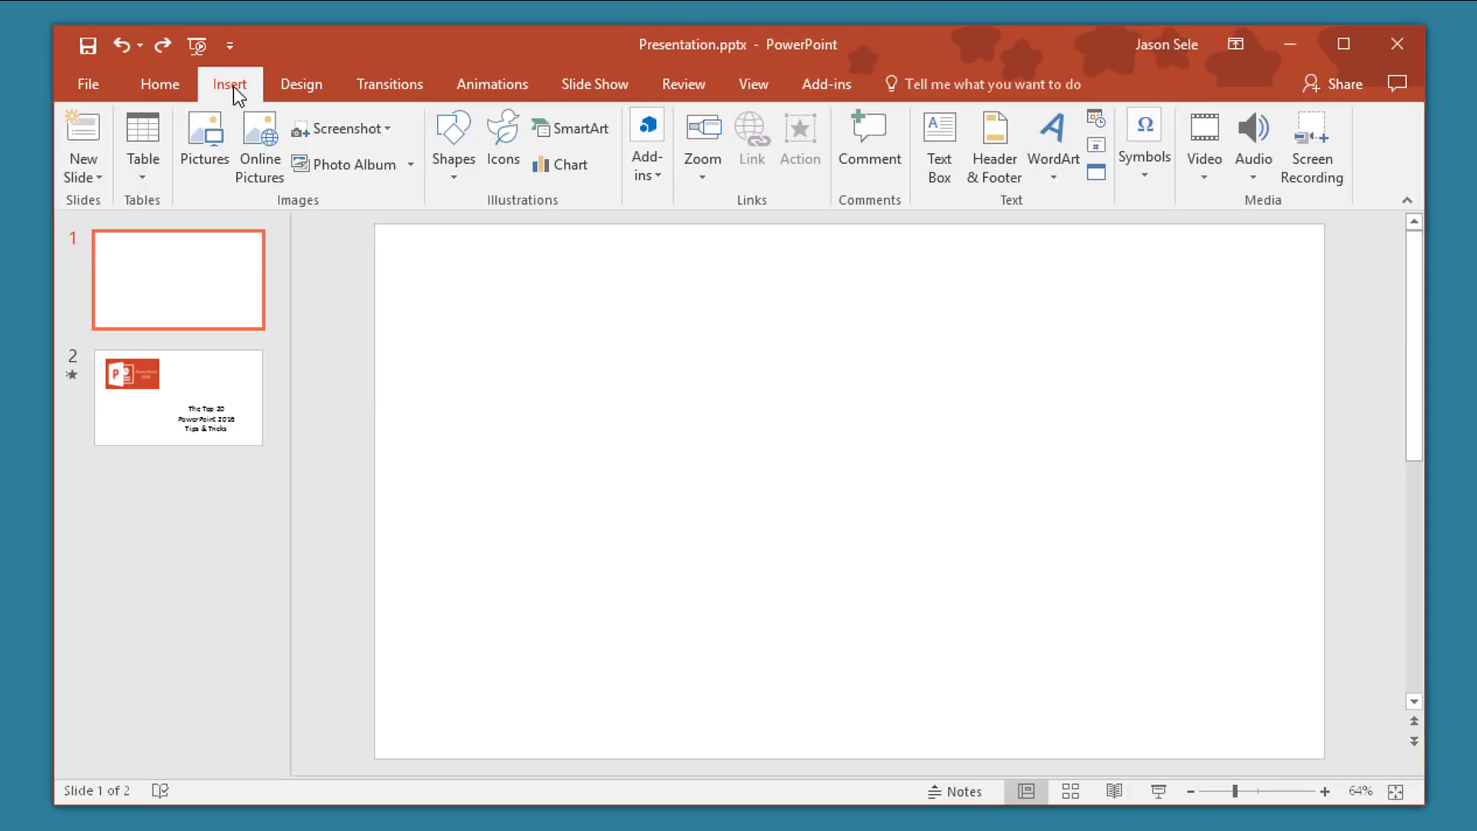
# Insert a Basic Block List SmartArt and ungroup it twice into separate rectangles
pyautogui.click(571, 127)
pyautogui.doubleClick(570, 307)
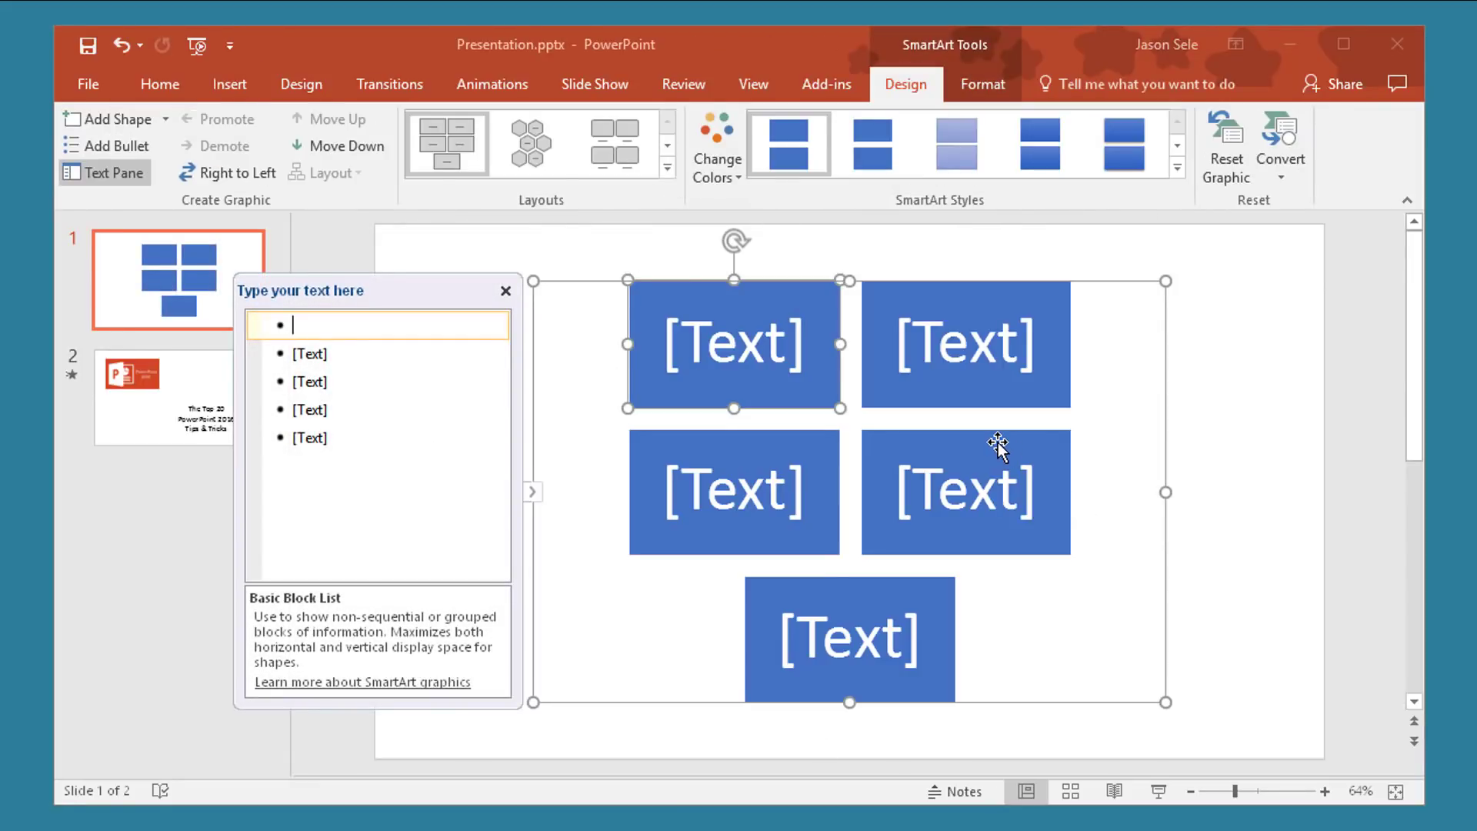
pyautogui.rightClick(1098, 285)
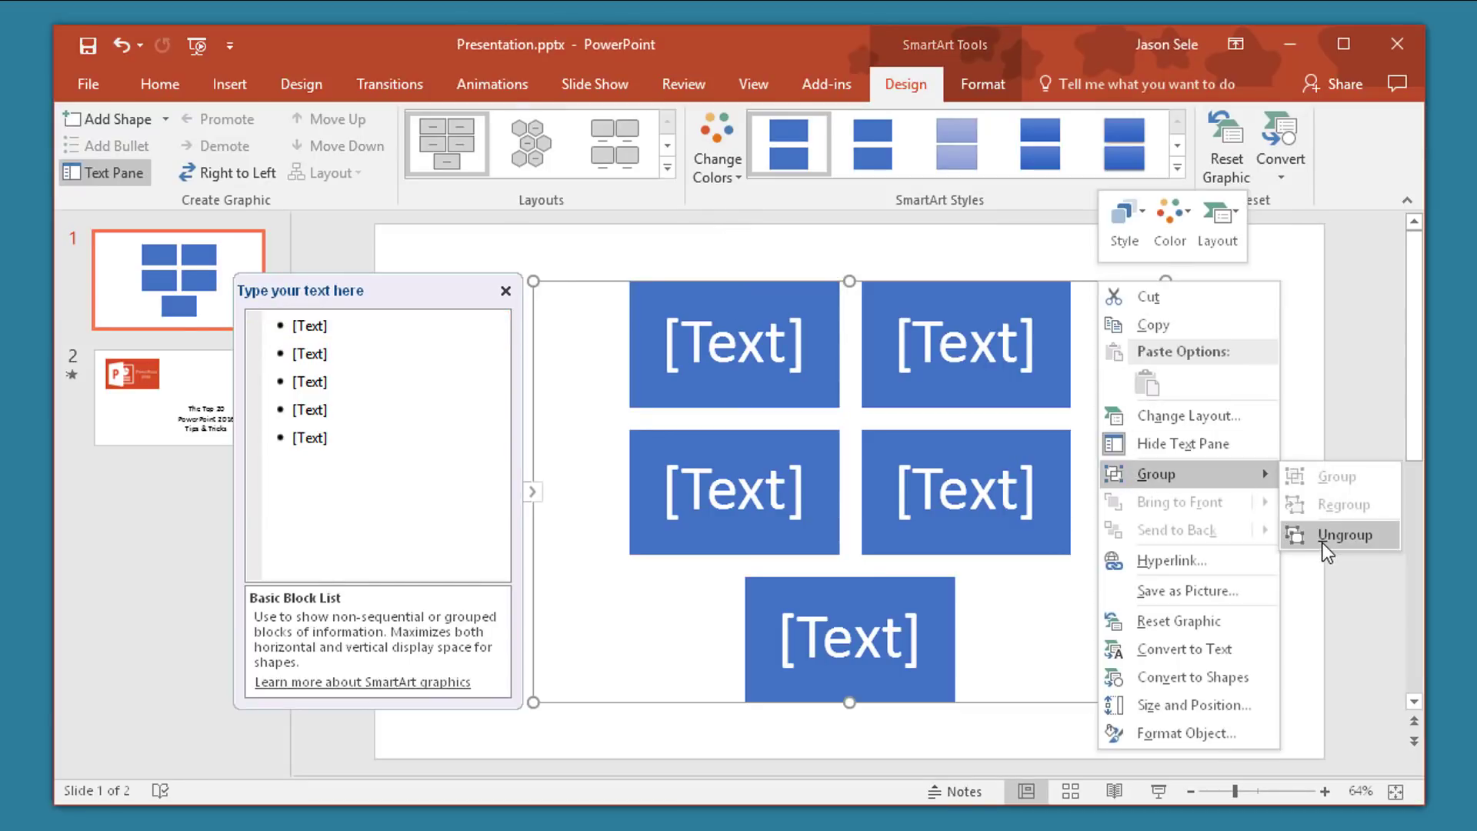
pyautogui.click(1312, 539)
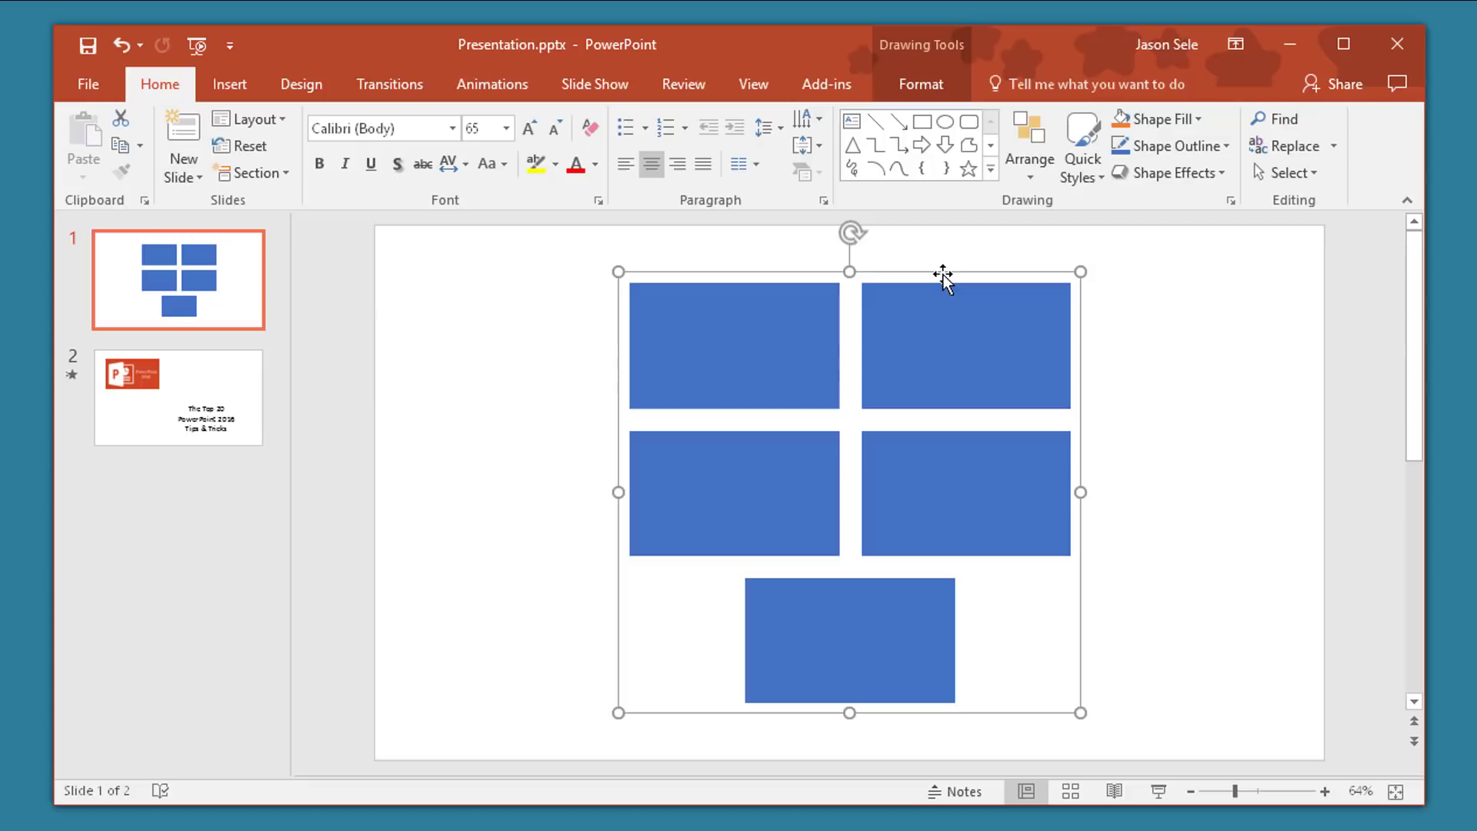
pyautogui.rightClick(942, 266)
pyautogui.moveTo(1000, 401)
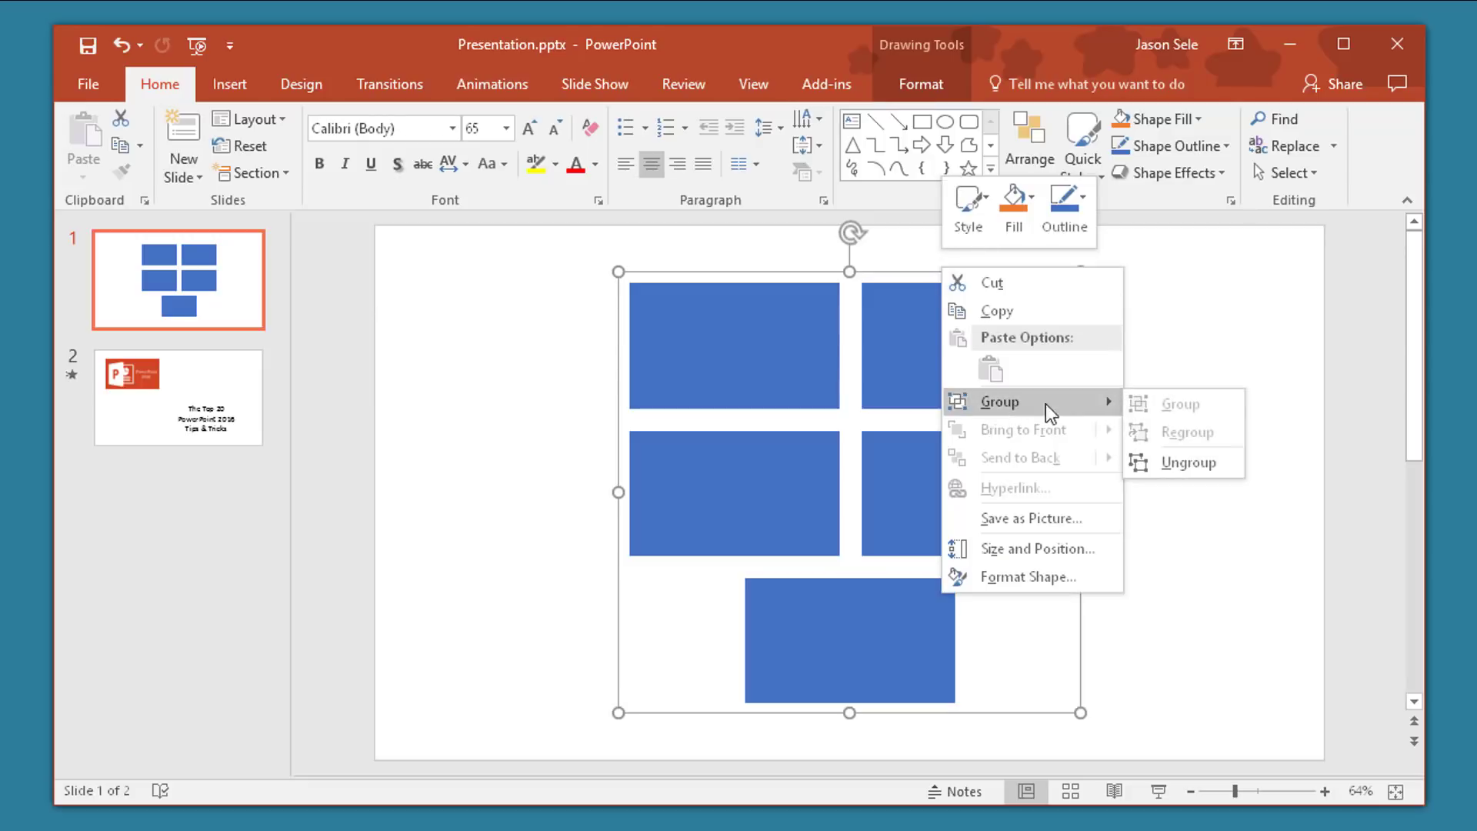
pyautogui.click(1147, 462)
# Move the top-right, middle-right and bottom rectangles to new spots on the slide
pyautogui.click(970, 346)
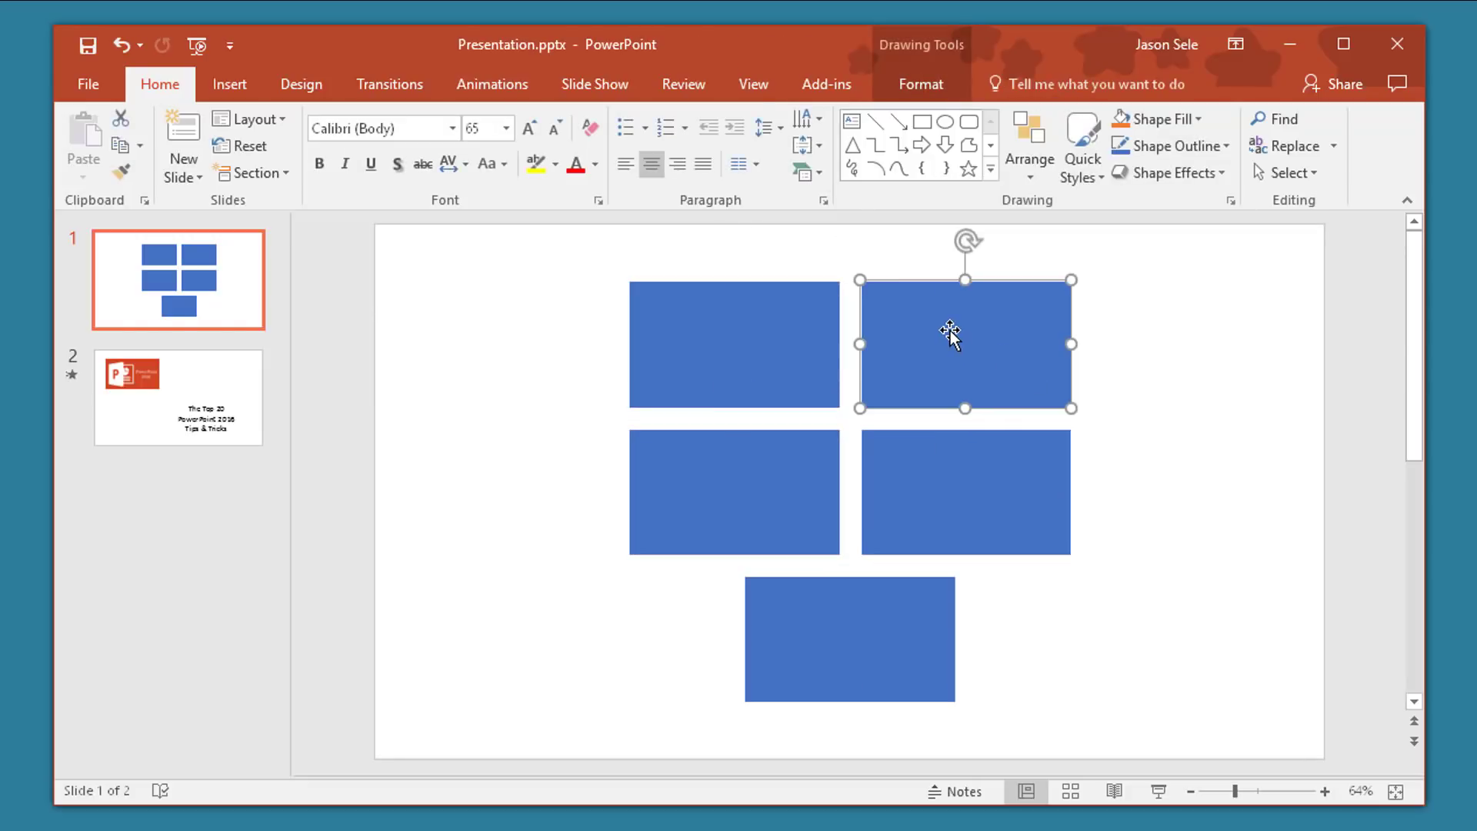
pyautogui.moveTo(950, 332); pyautogui.dragTo(1061, 314)
pyautogui.moveTo(978, 472); pyautogui.dragTo(1129, 518)
pyautogui.moveTo(869, 649); pyautogui.dragTo(805, 689)
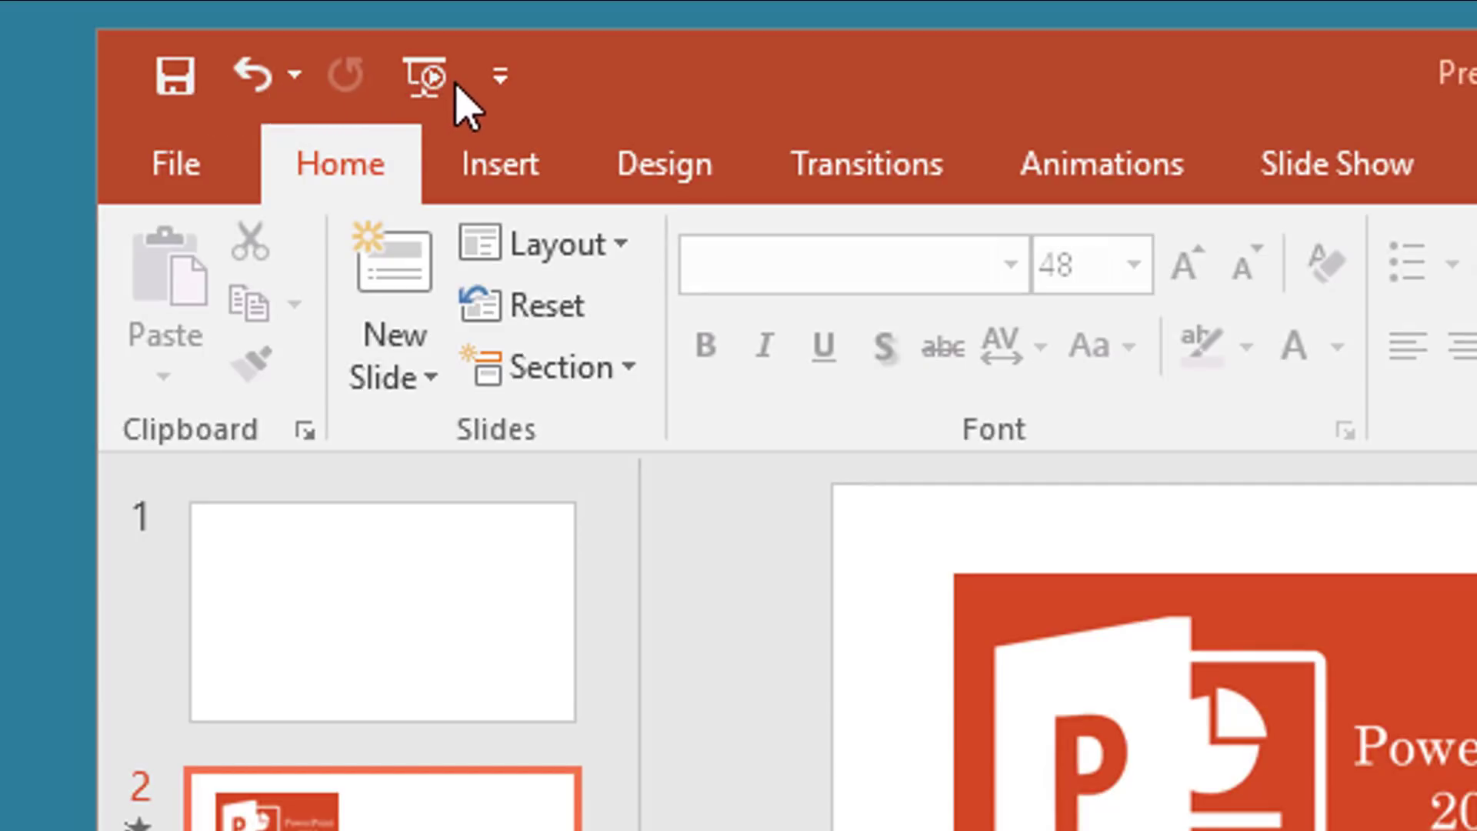
# Add Quick Print from Commands Not in the Ribbon to the Quick Access Toolbar
pyautogui.click(500, 77)
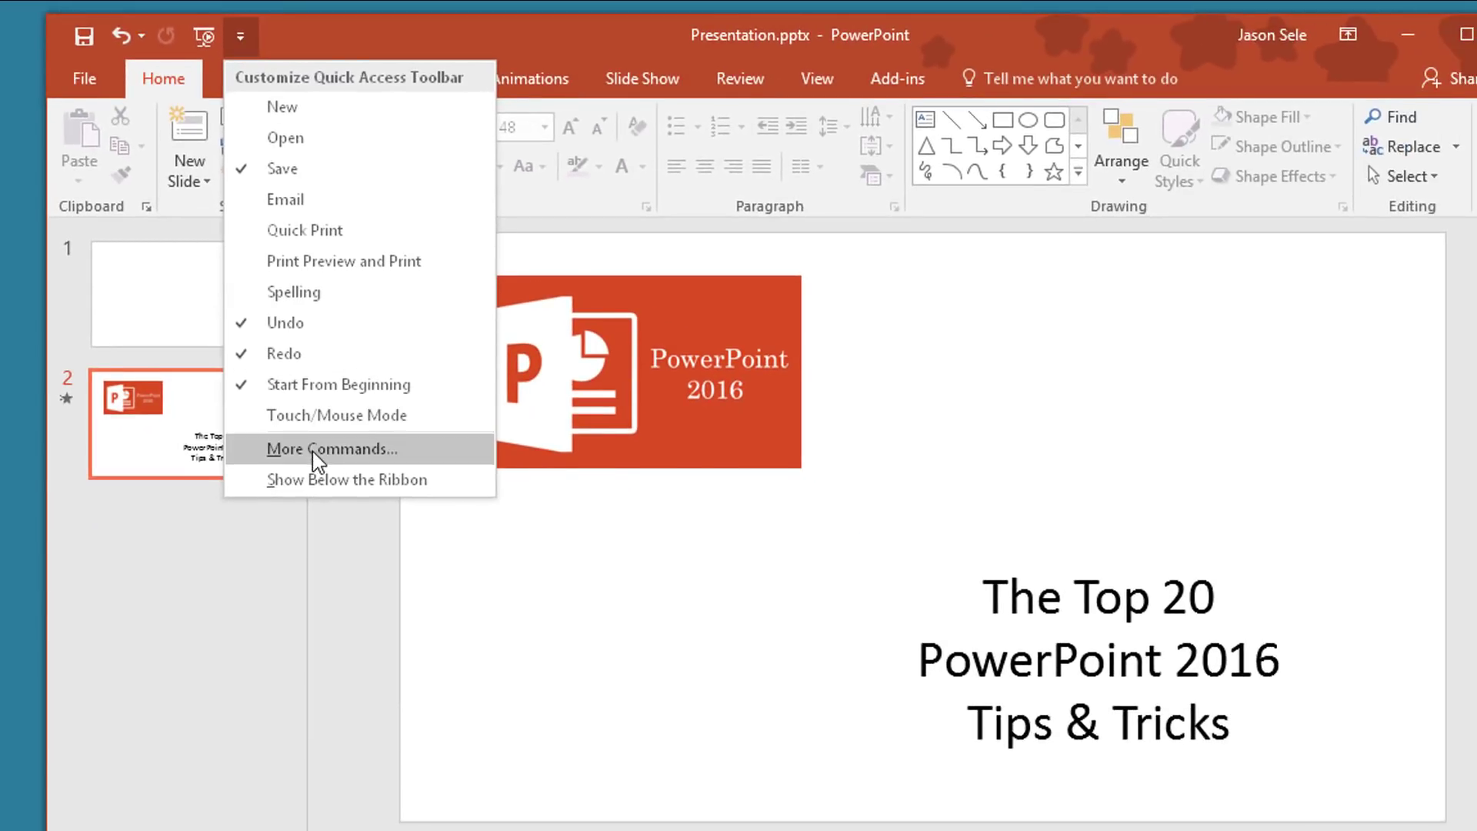
pyautogui.click(317, 449)
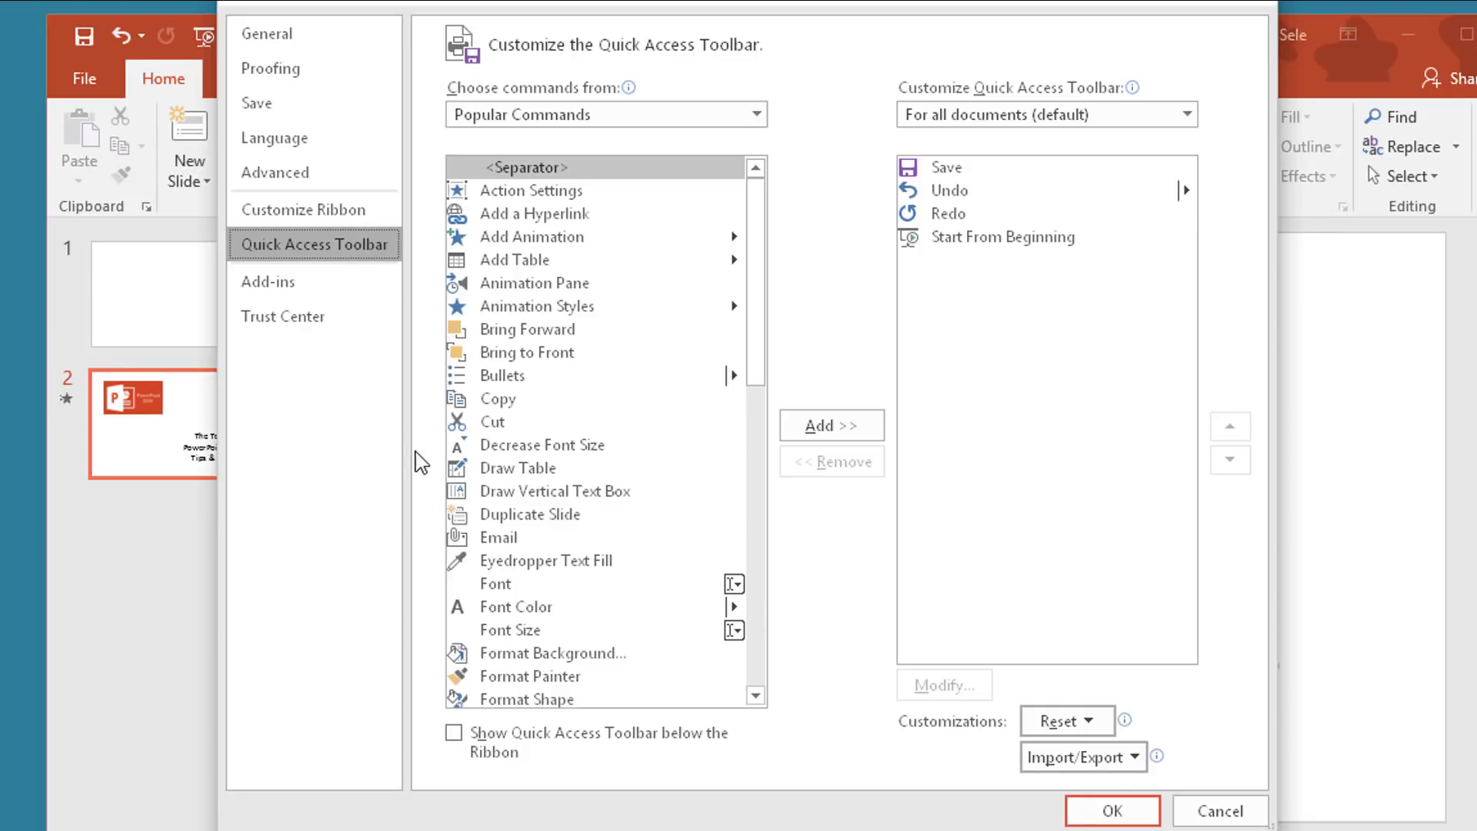
pyautogui.click(638, 119)
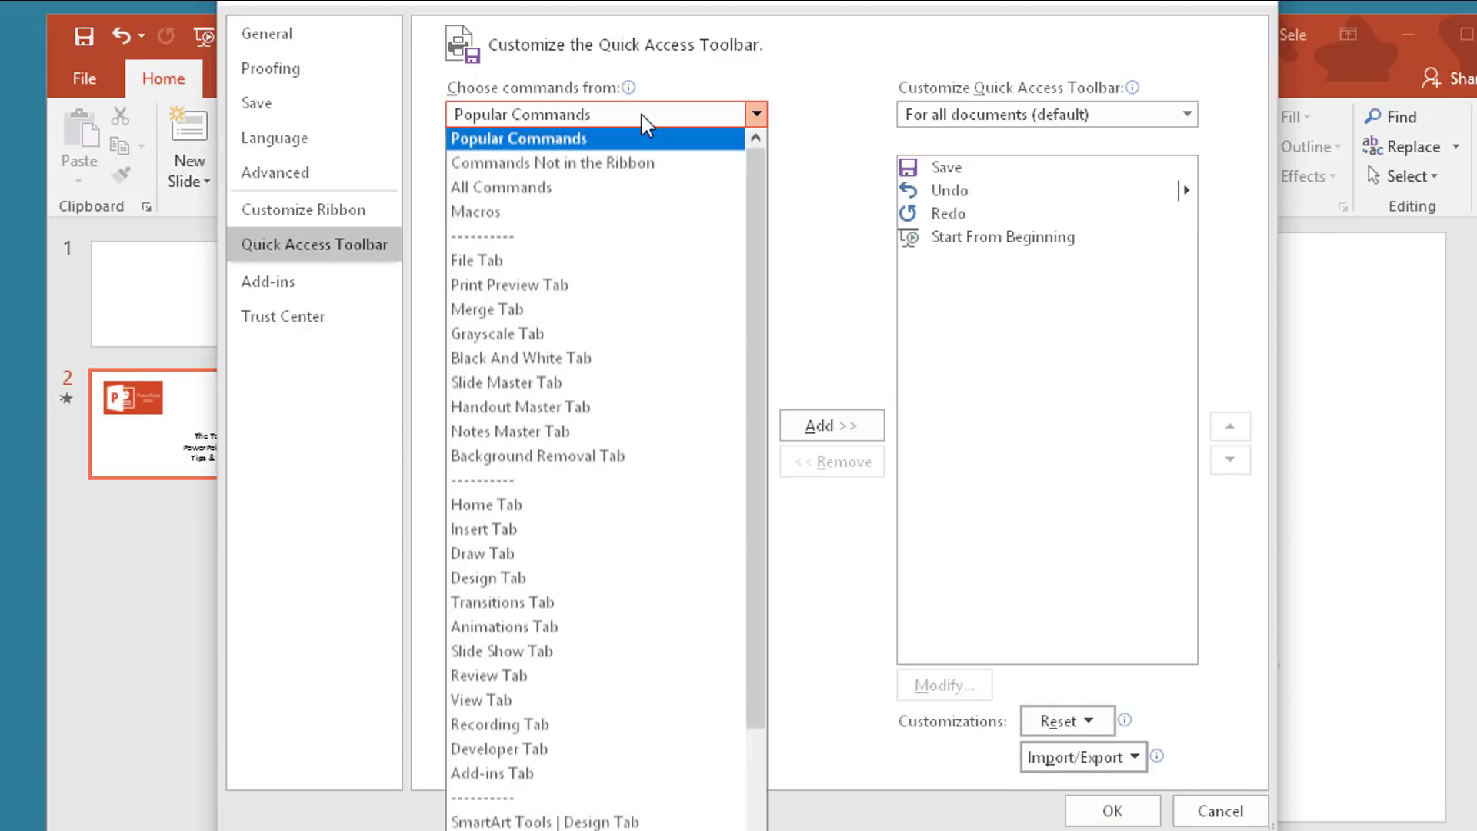
pyautogui.click(604, 166)
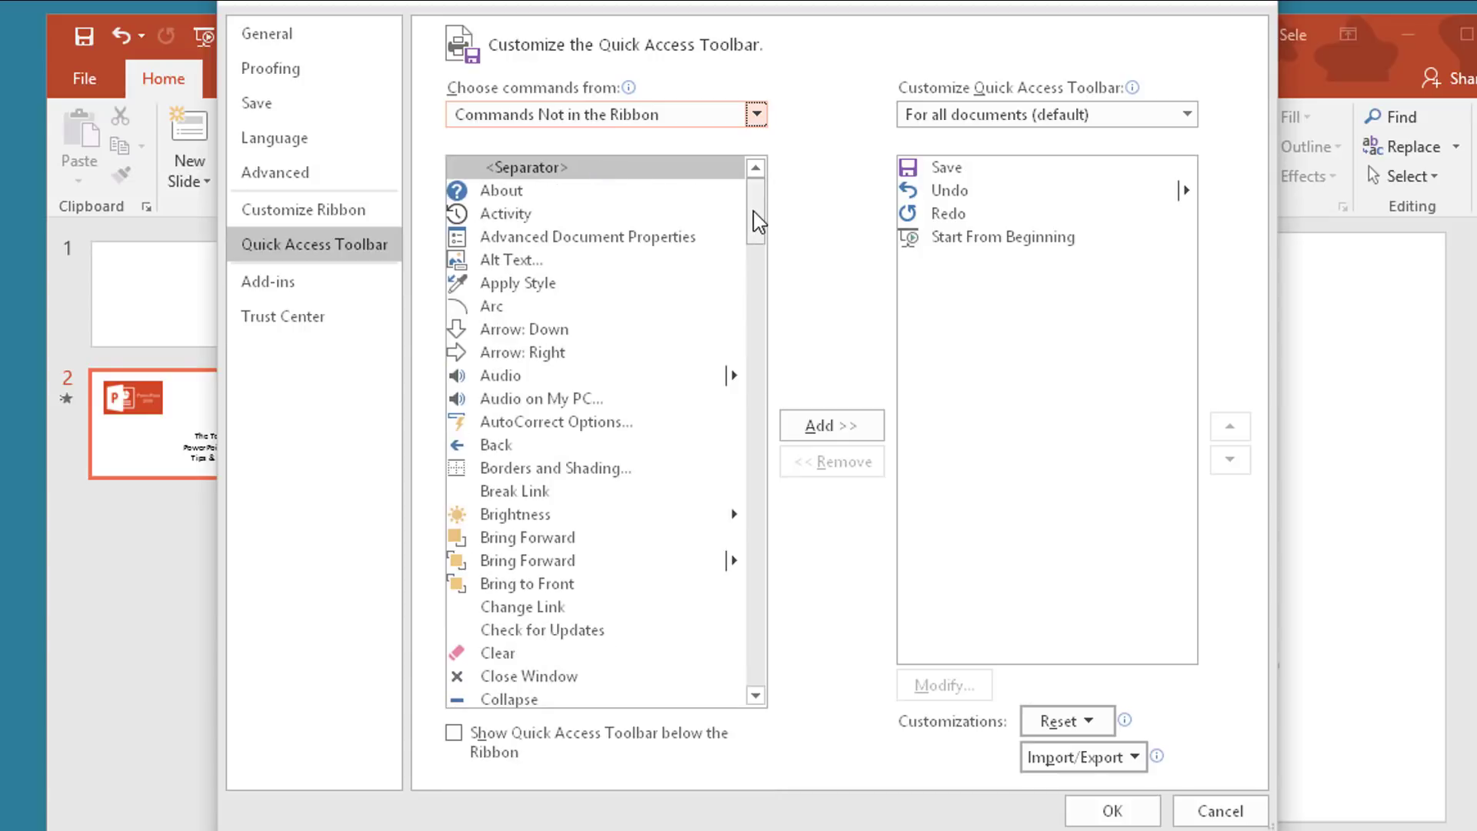
pyautogui.moveTo(755, 210); pyautogui.dragTo(760, 532)
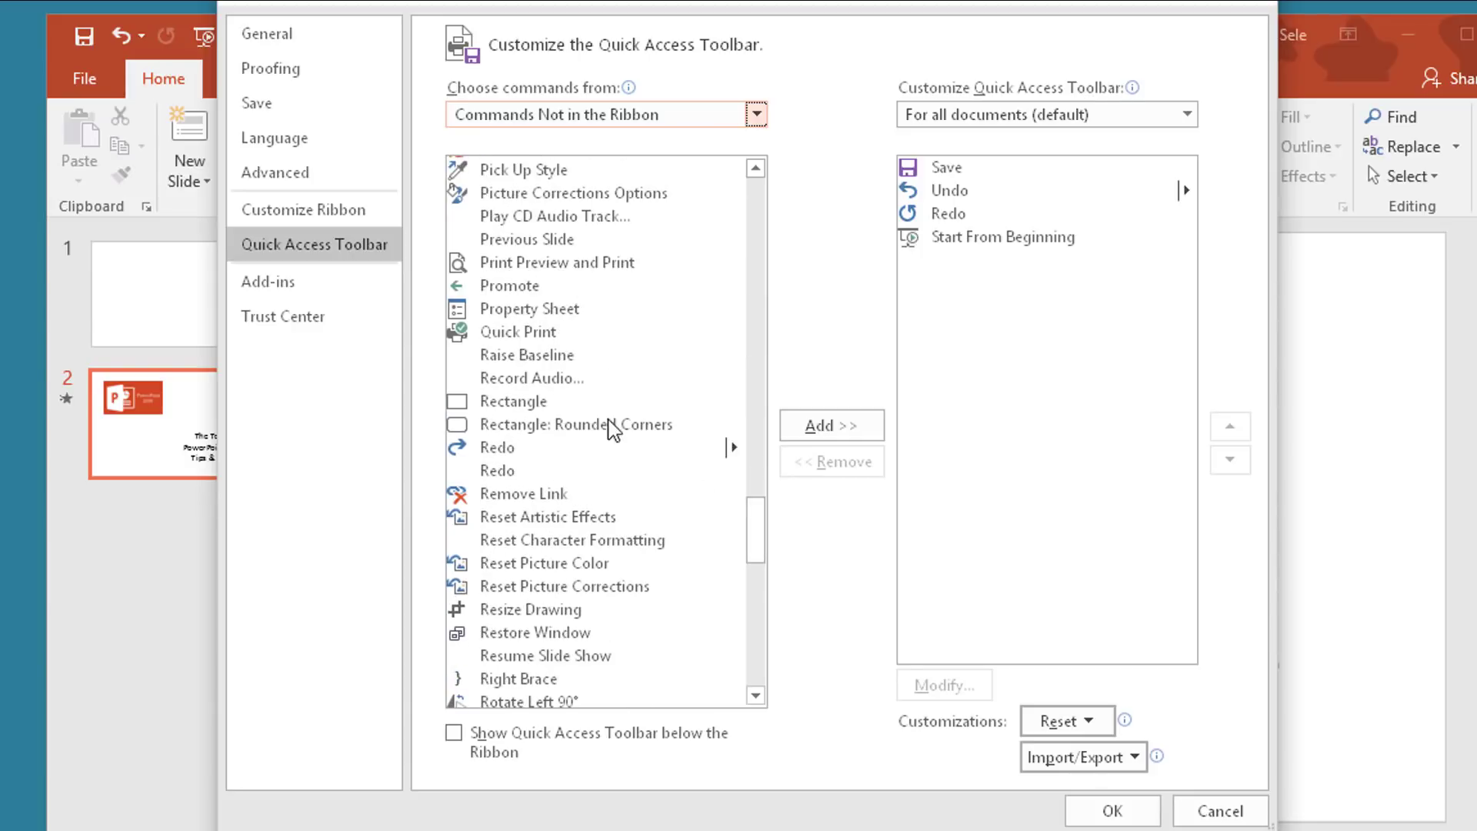
pyautogui.click(539, 334)
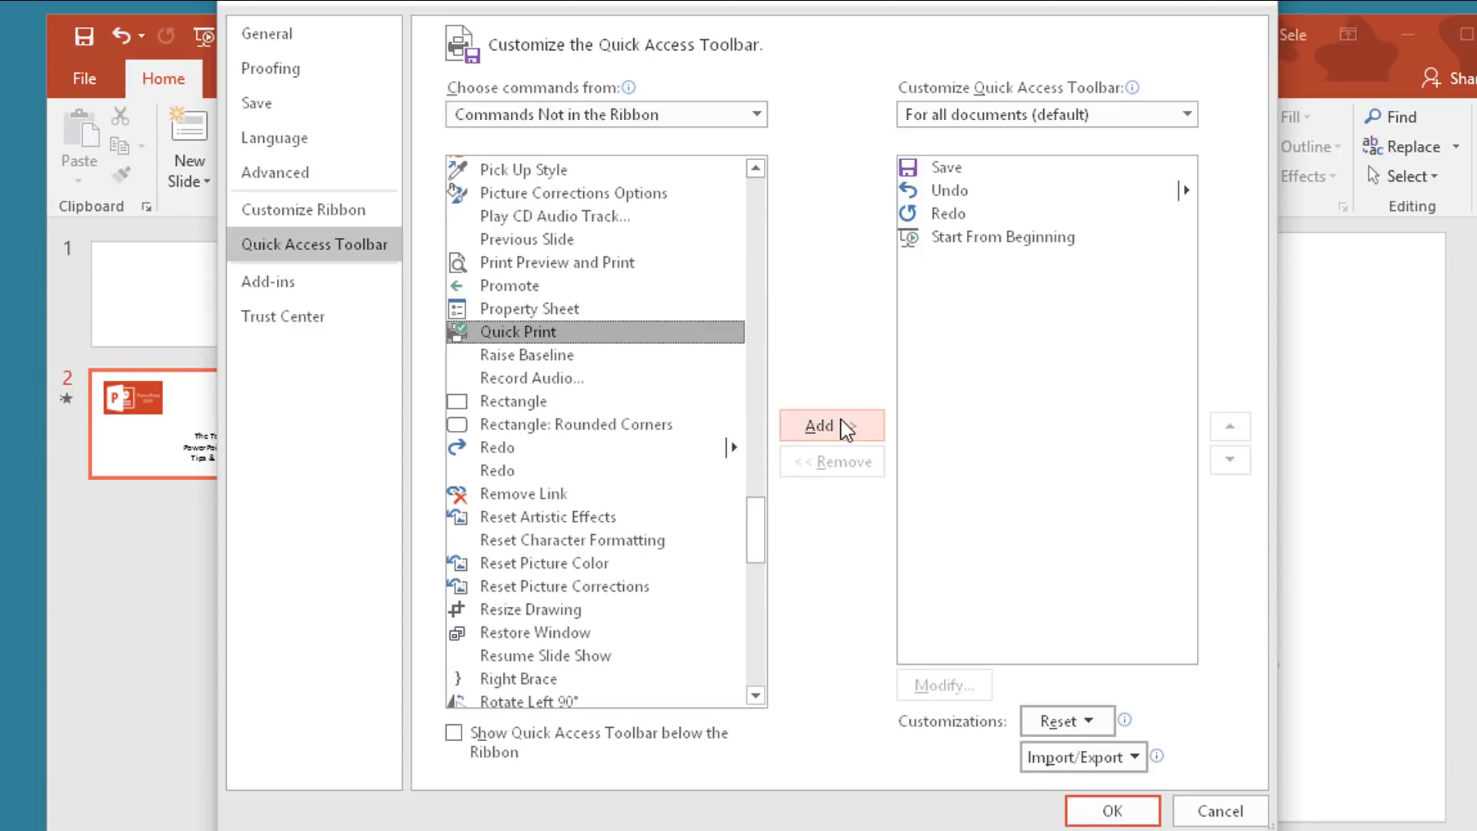
pyautogui.click(822, 429)
# Add Speak and Toggle Case to the Quick Access Toolbar as well and confirm
pyautogui.moveTo(760, 521); pyautogui.dragTo(762, 620)
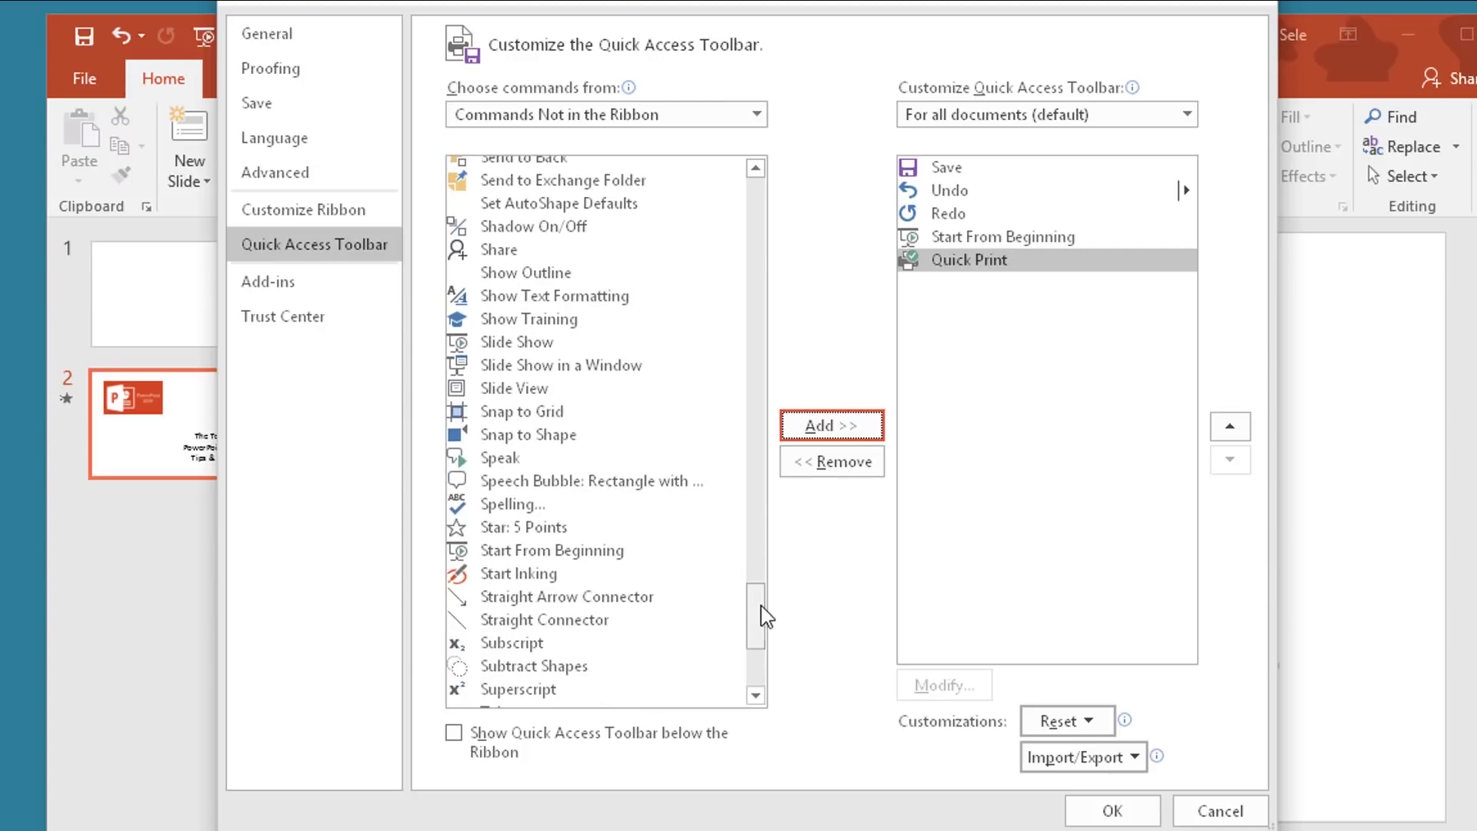
pyautogui.click(526, 459)
pyautogui.click(822, 427)
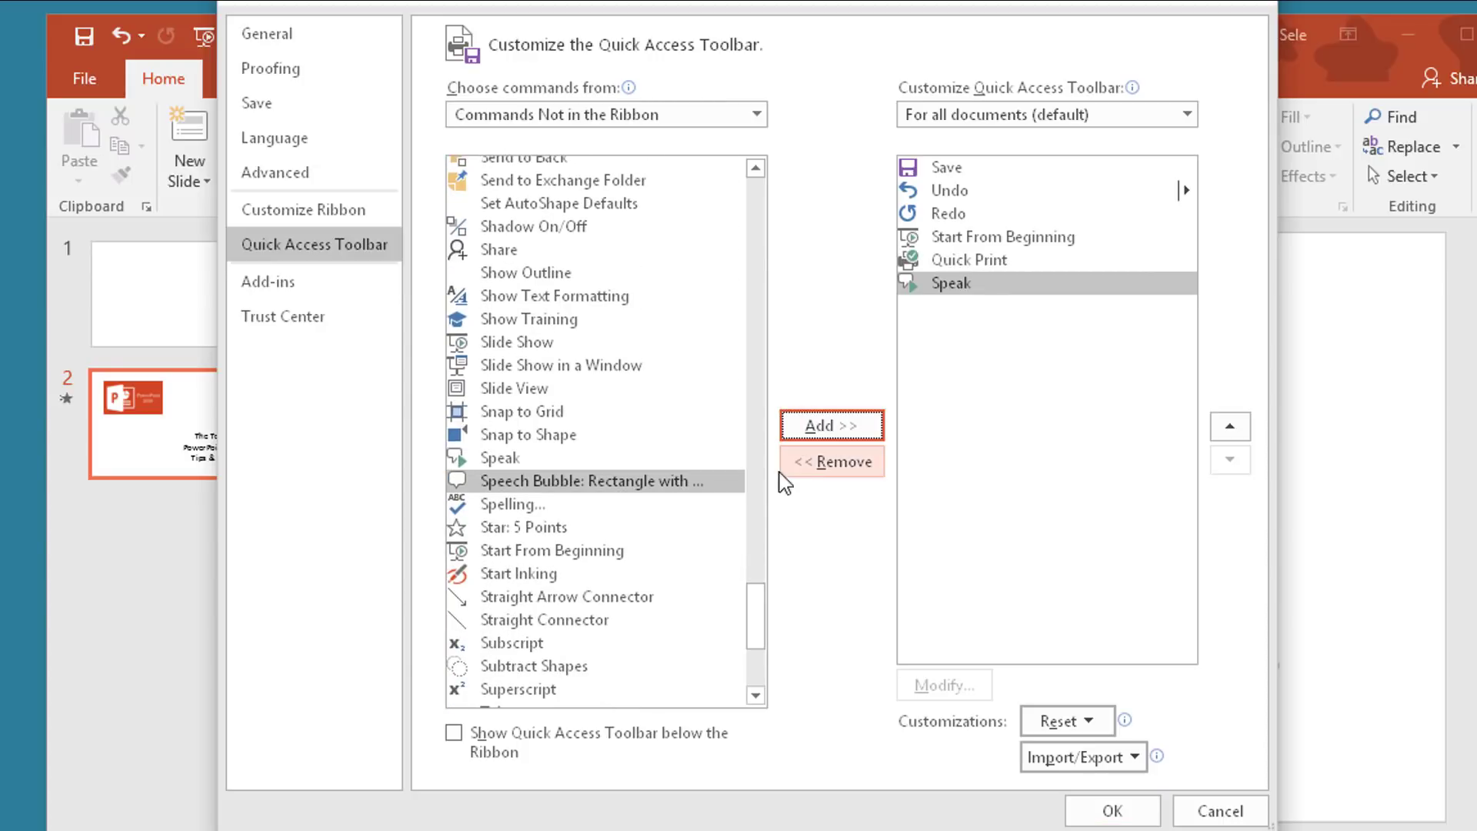
pyautogui.moveTo(757, 633); pyautogui.dragTo(756, 654)
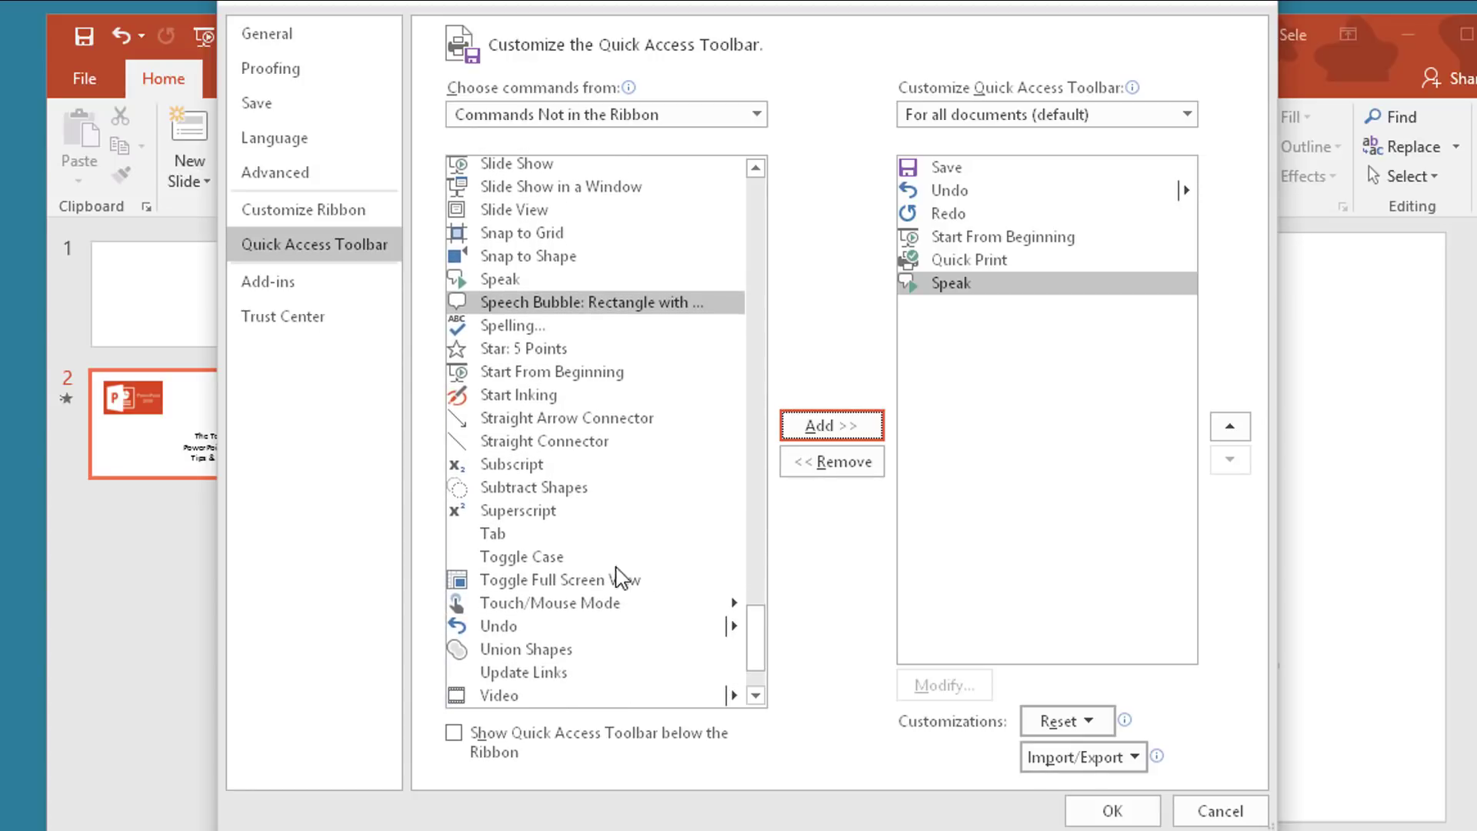
pyautogui.click(587, 556)
pyautogui.click(800, 427)
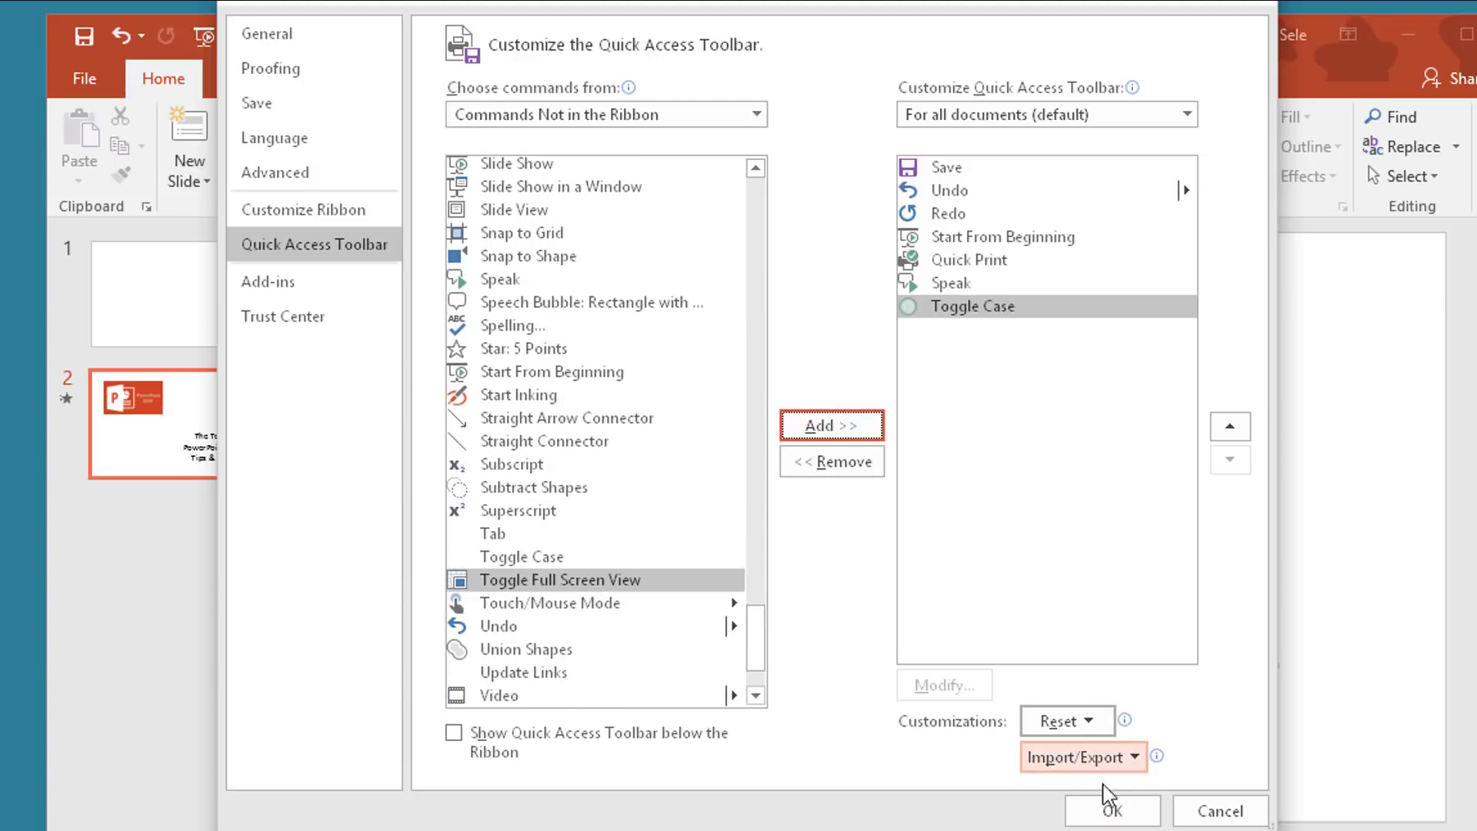
pyautogui.click(1104, 808)
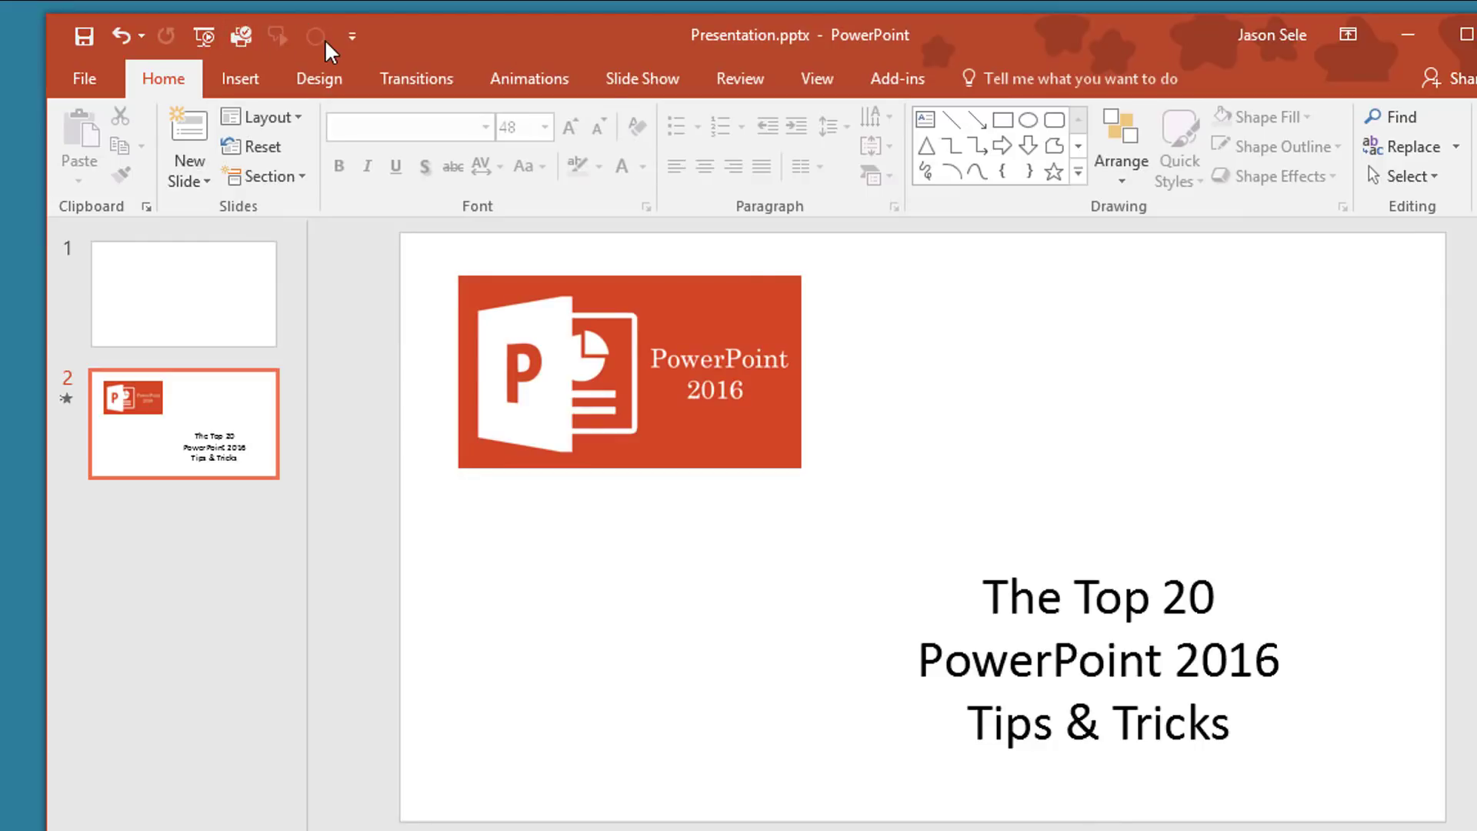
# Select 'The Top 20' and toggle it through uppercase, lowercase and sentence case
pyautogui.click(242, 41)
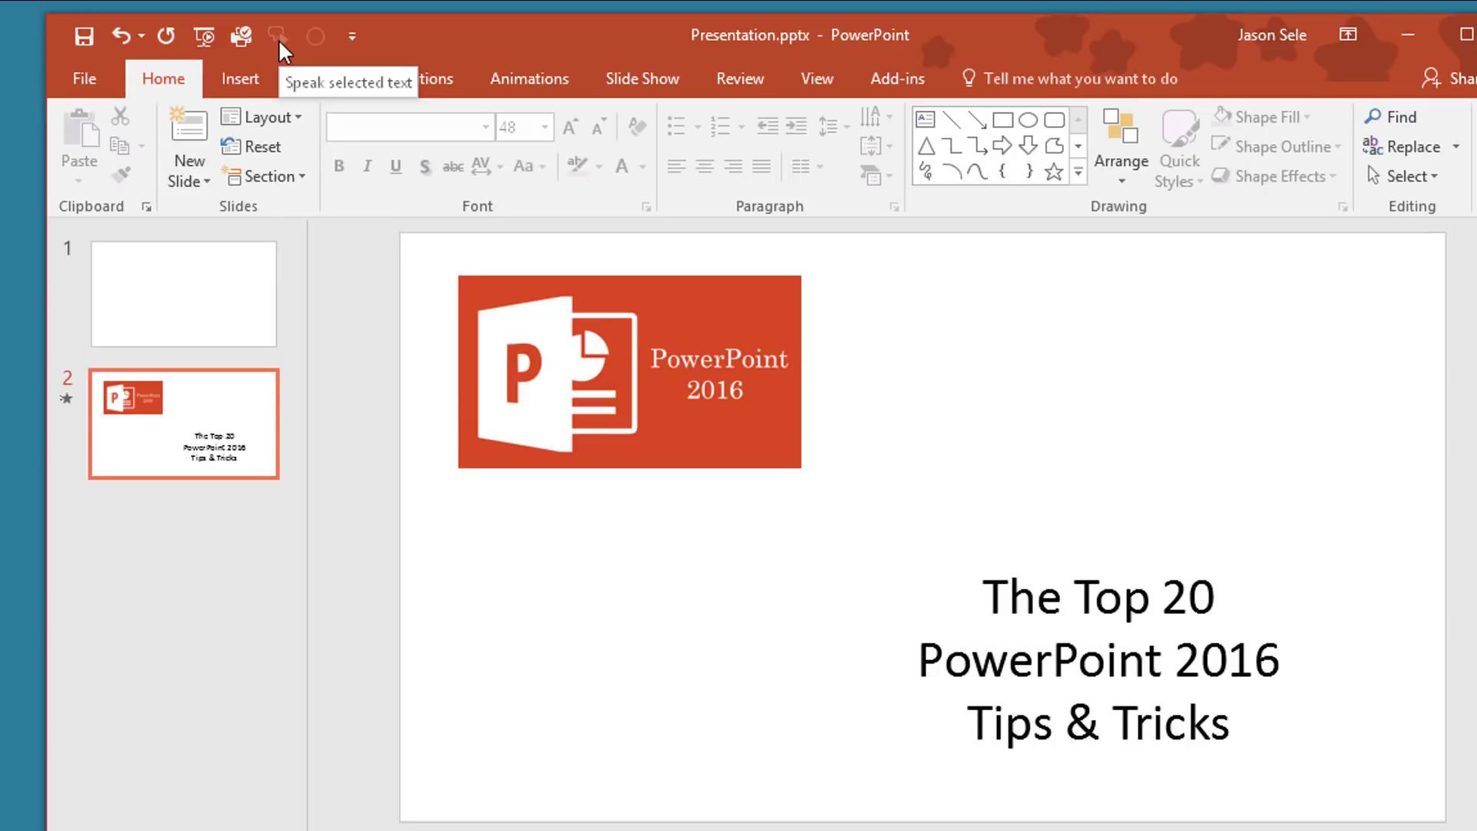
pyautogui.moveTo(1225, 598); pyautogui.dragTo(1018, 598)
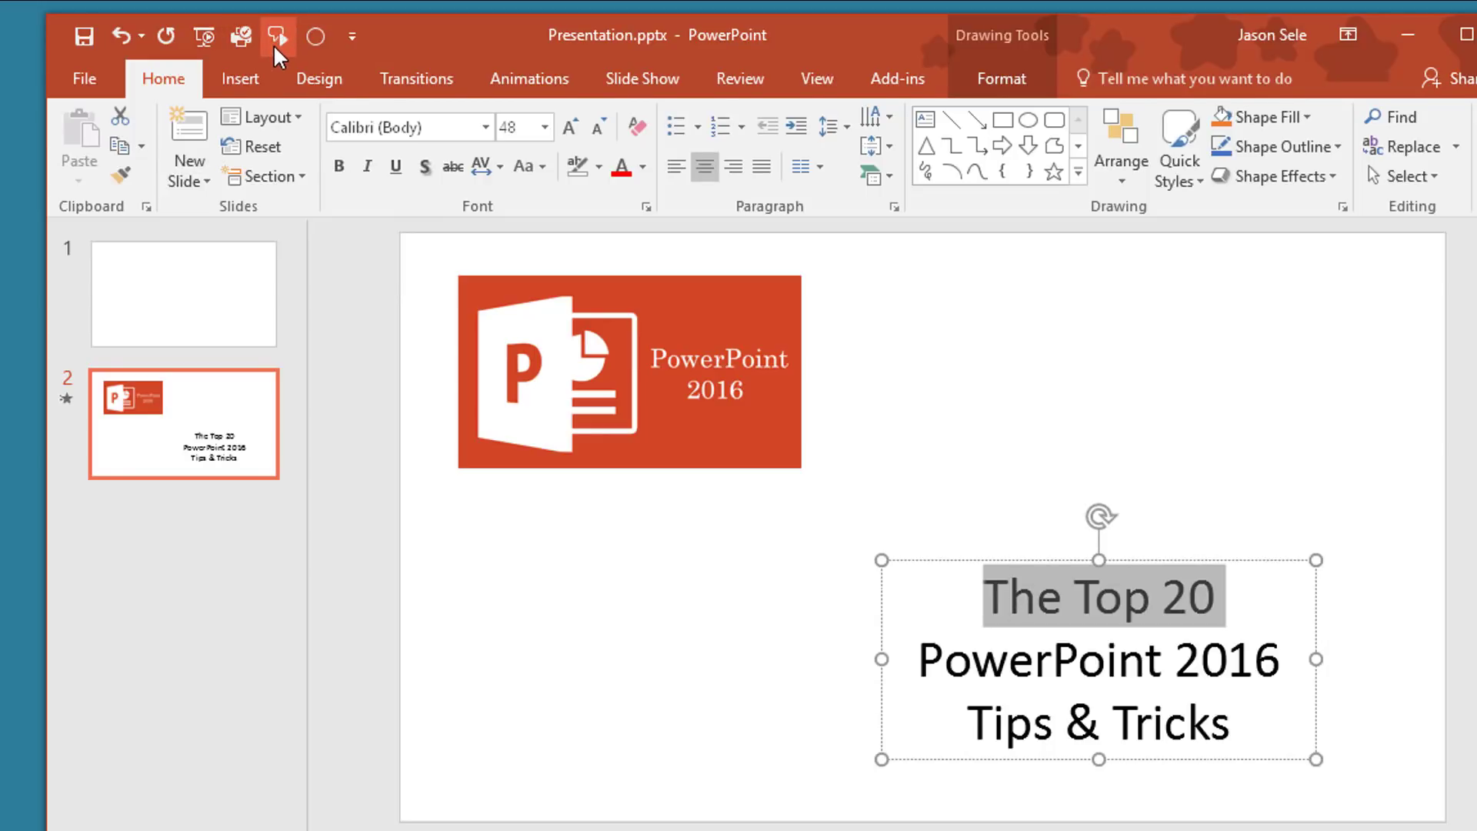
pyautogui.click(313, 32)
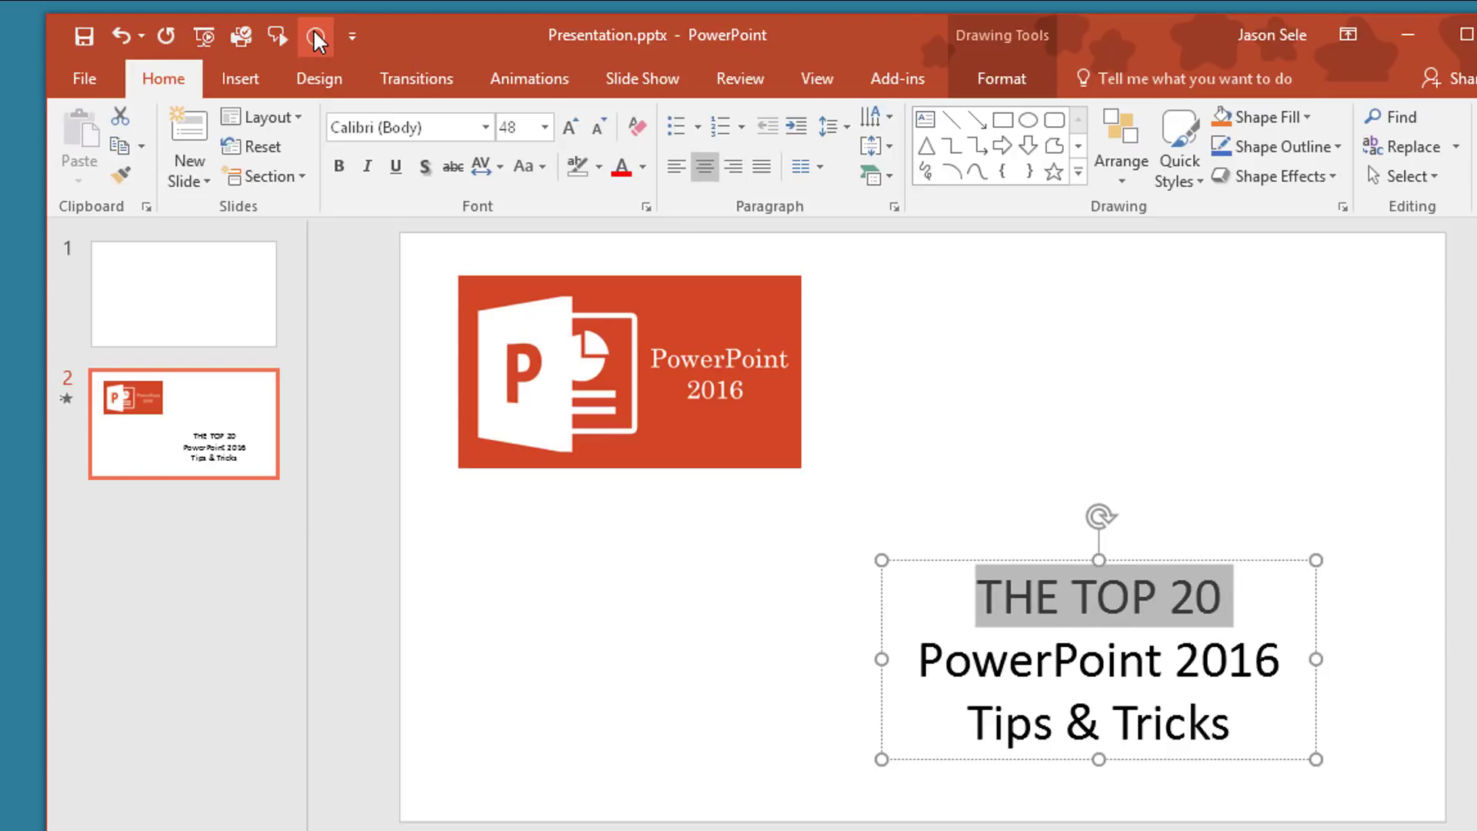
pyautogui.click(314, 36)
pyautogui.click(313, 32)
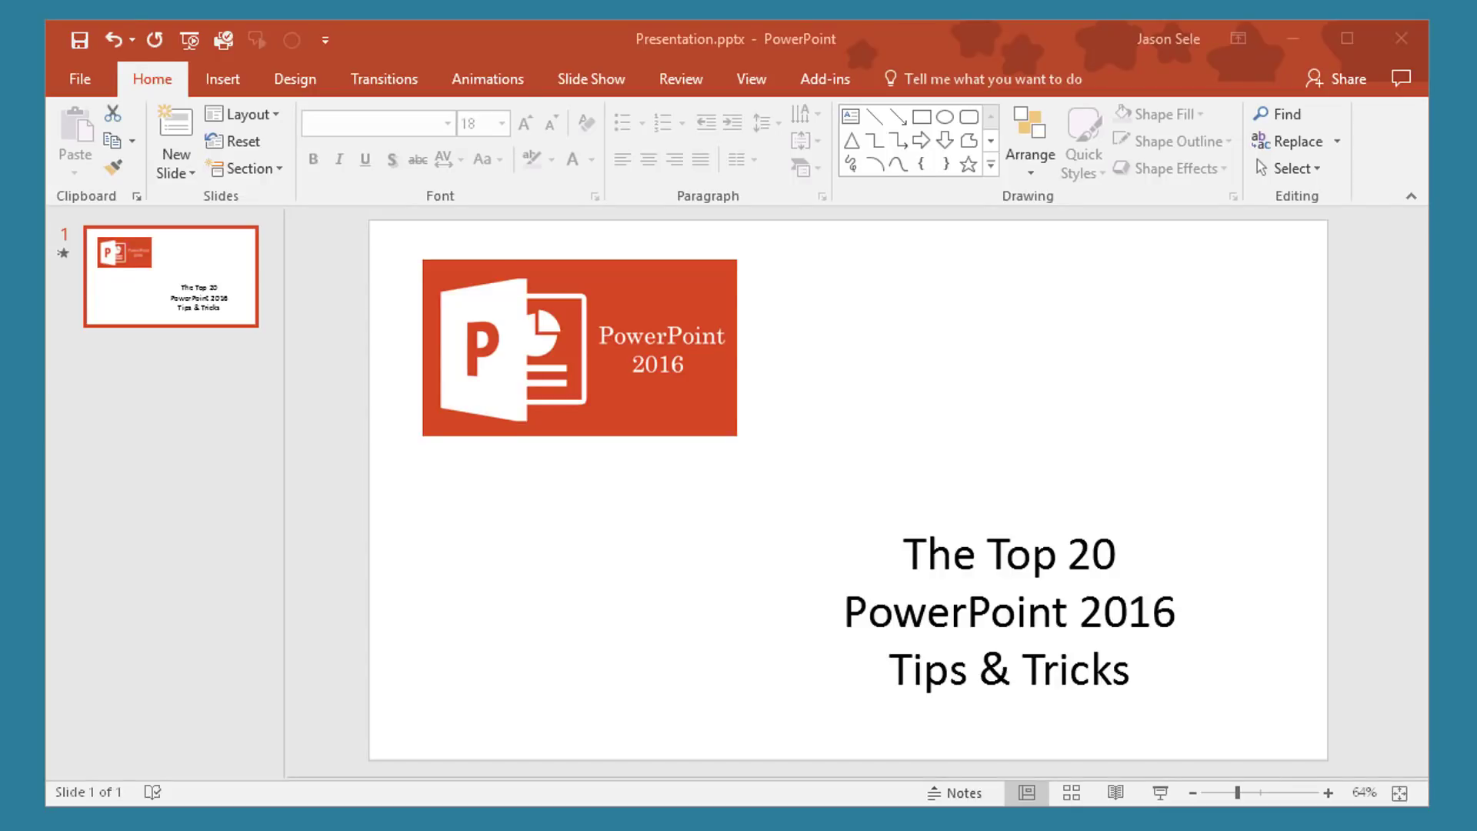
# Draw a text box below the logo and fill it with =lorem() placeholder paragraphs
pyautogui.click(224, 83)
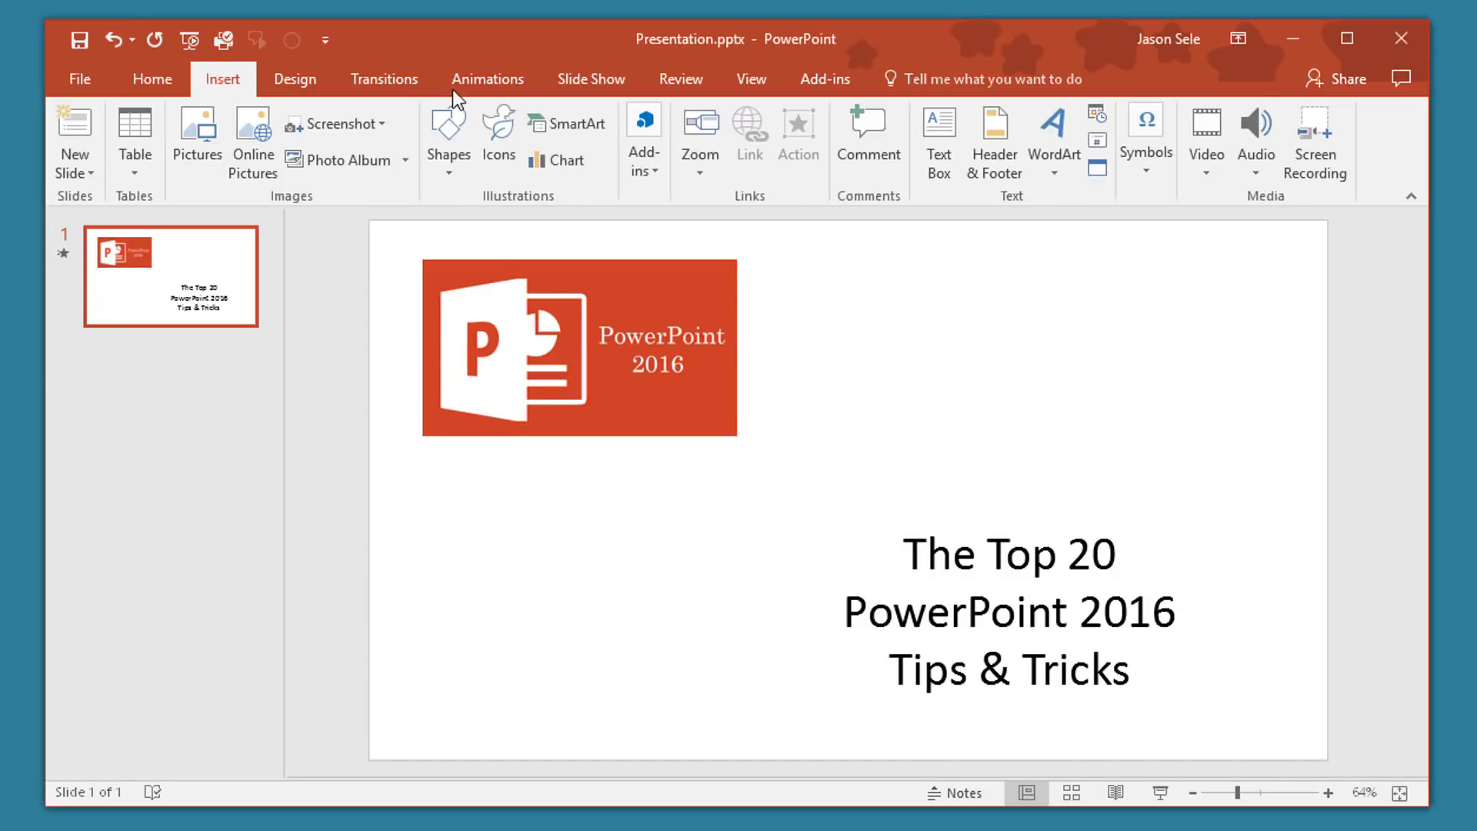
pyautogui.click(939, 177)
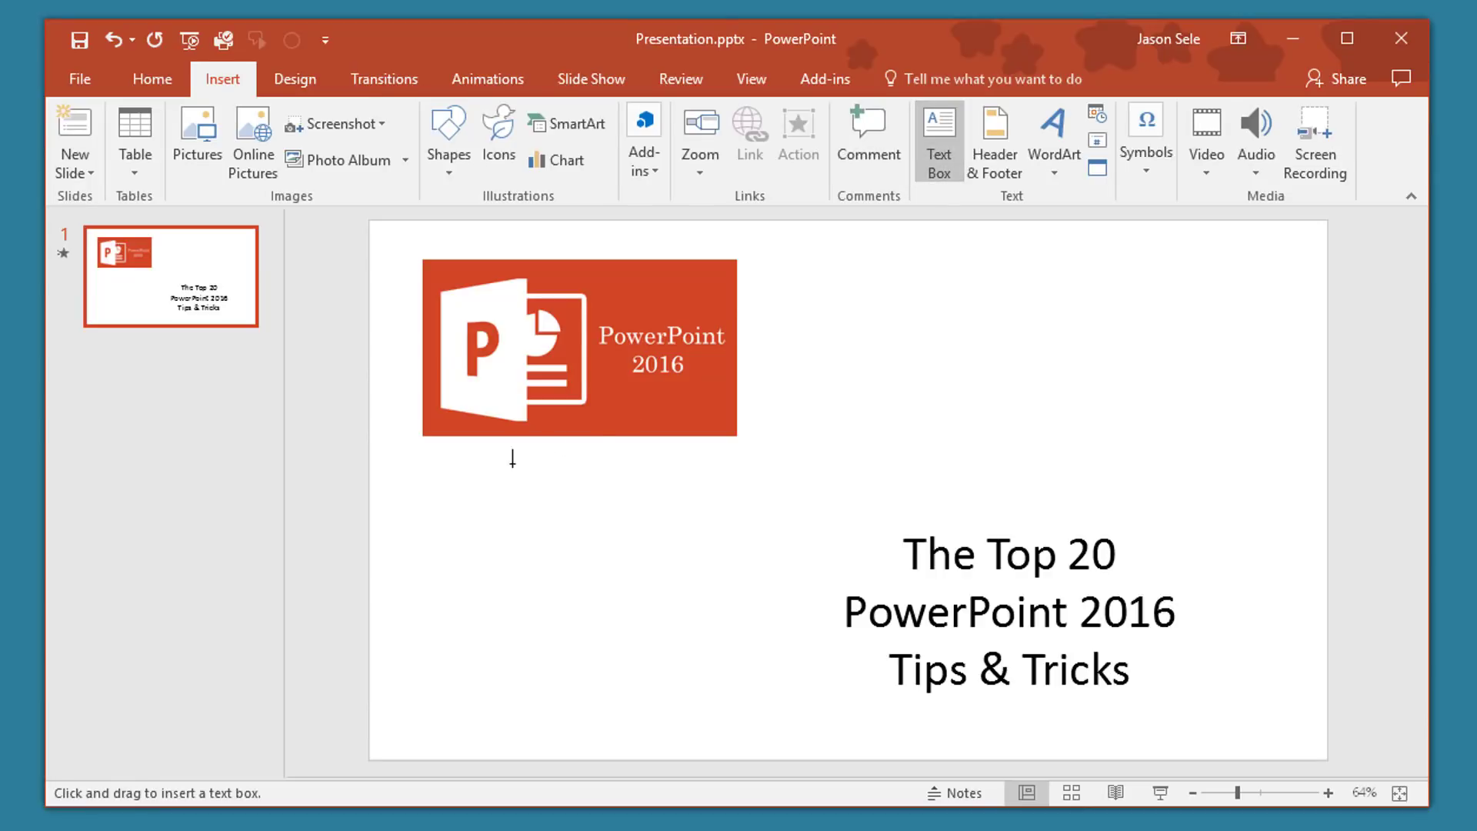
pyautogui.moveTo(431, 484)
pyautogui.mouseDown()
pyautogui.moveTo(687, 613)
pyautogui.moveTo(739, 704)
pyautogui.mouseUp()
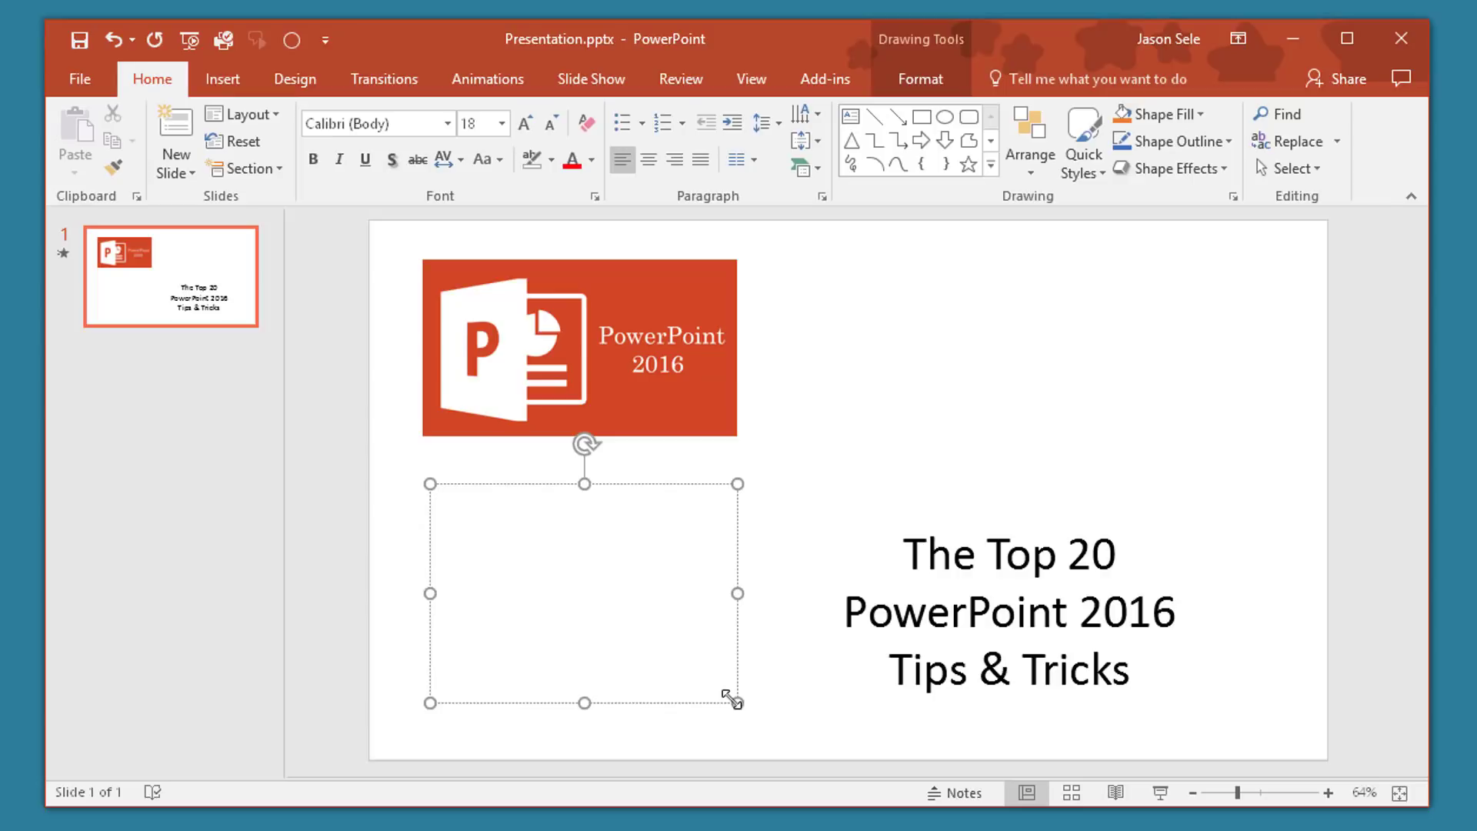
pyautogui.write('=')
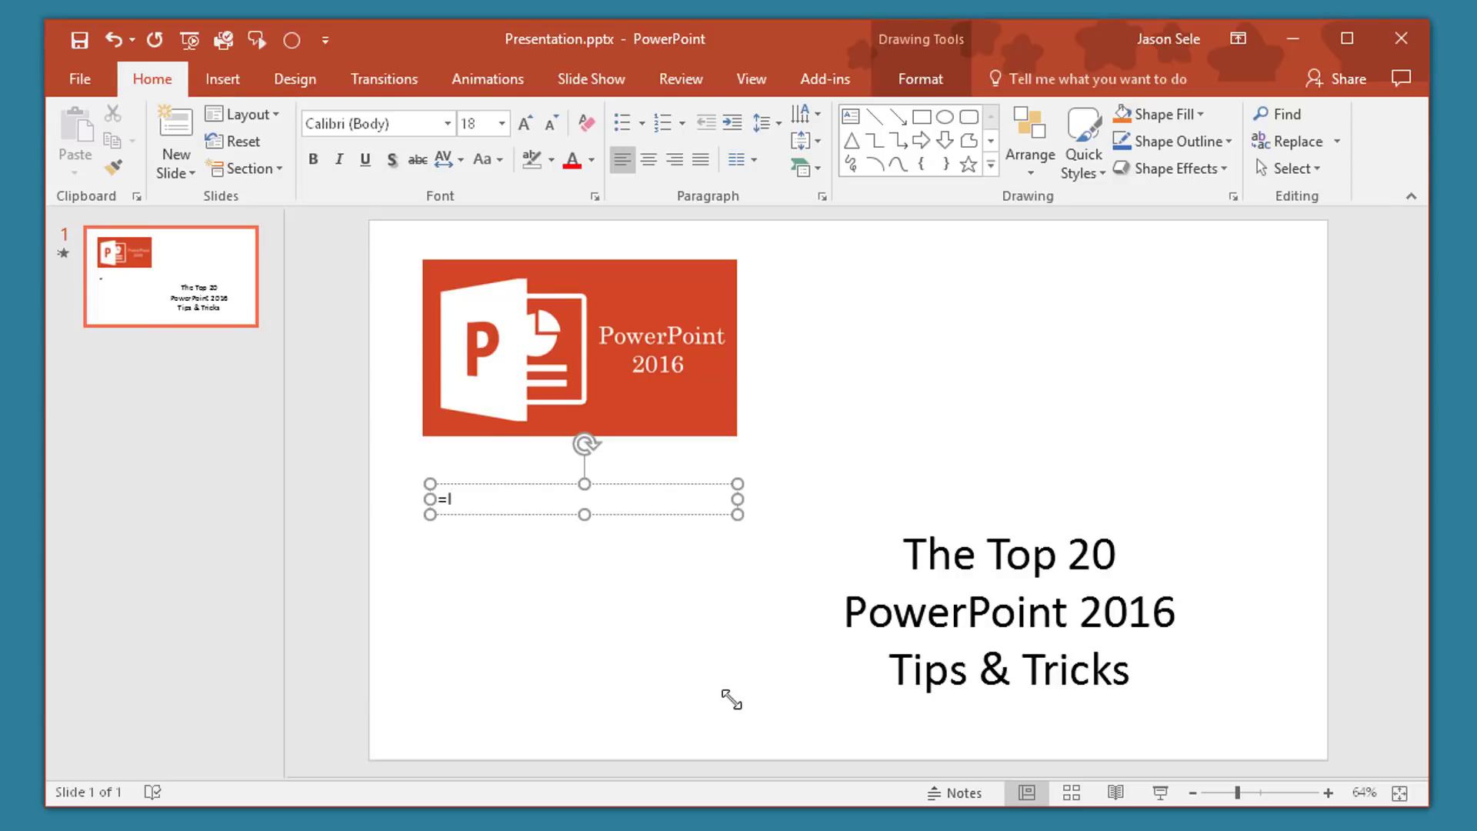
pyautogui.write('lorem()')
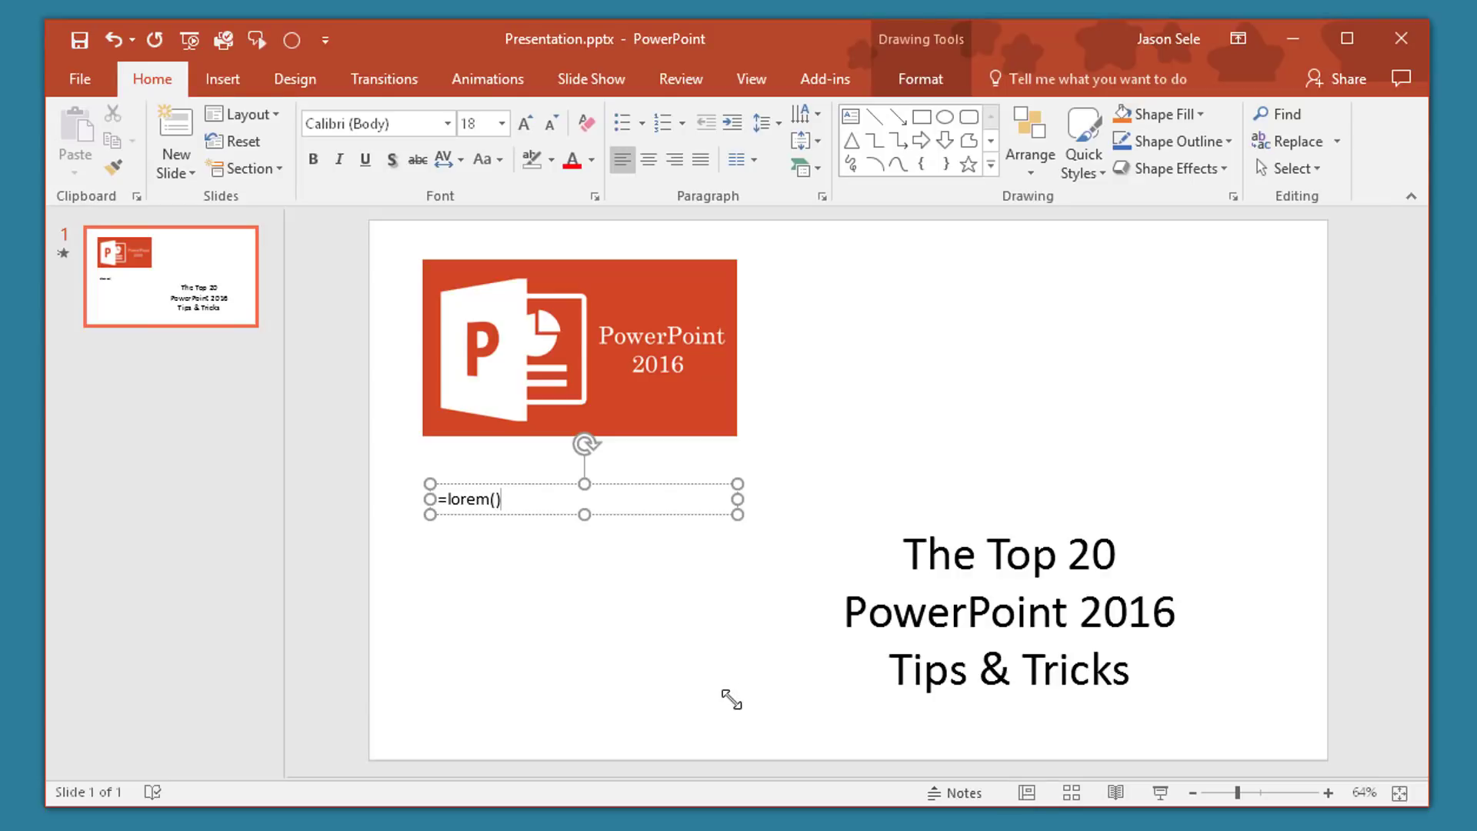
pyautogui.press('Return')
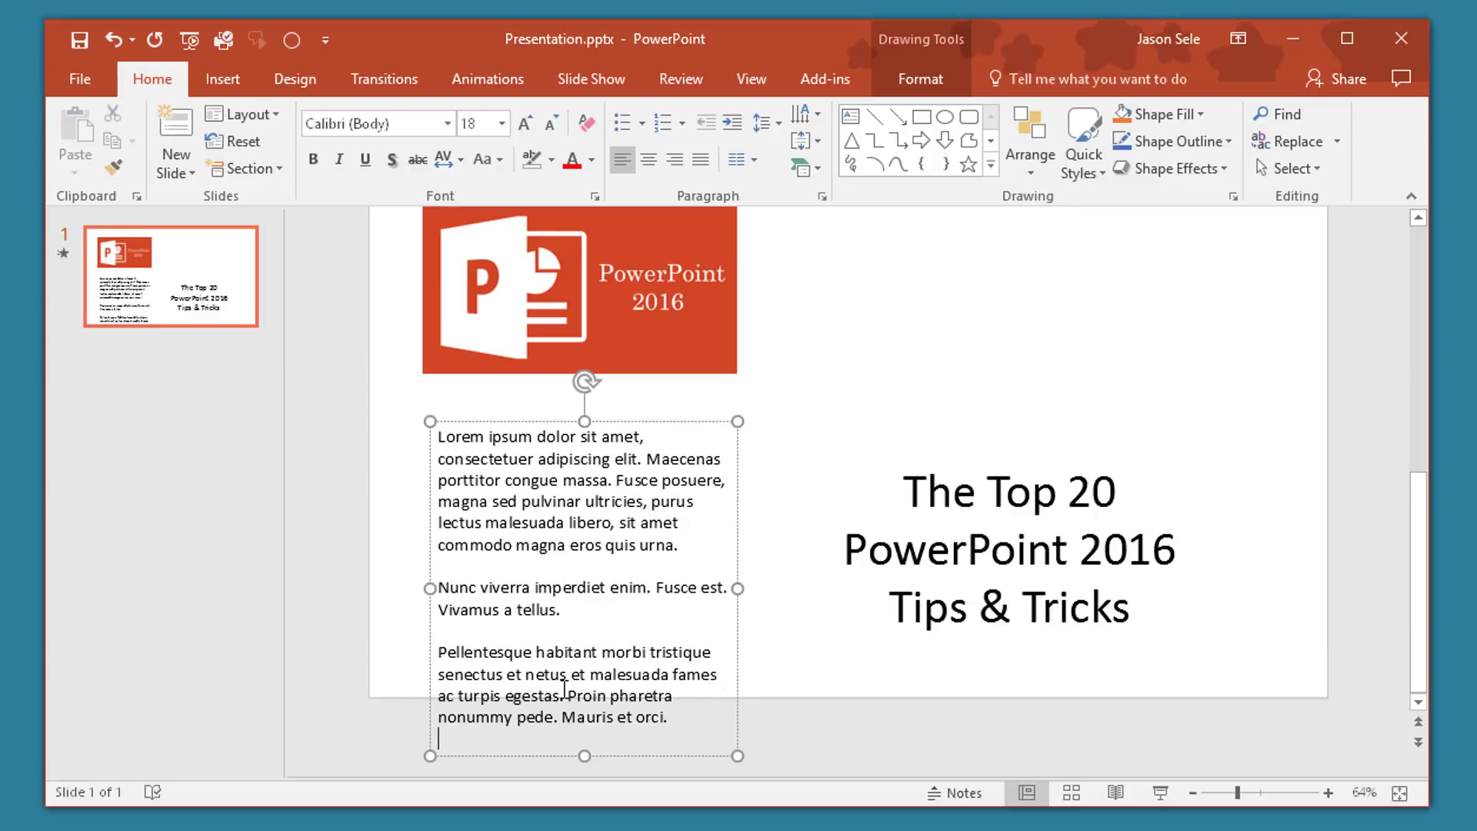
# Widen and reposition the text box under the logo, then select all its text
pyautogui.moveTo(738, 755); pyautogui.dragTo(819, 678)
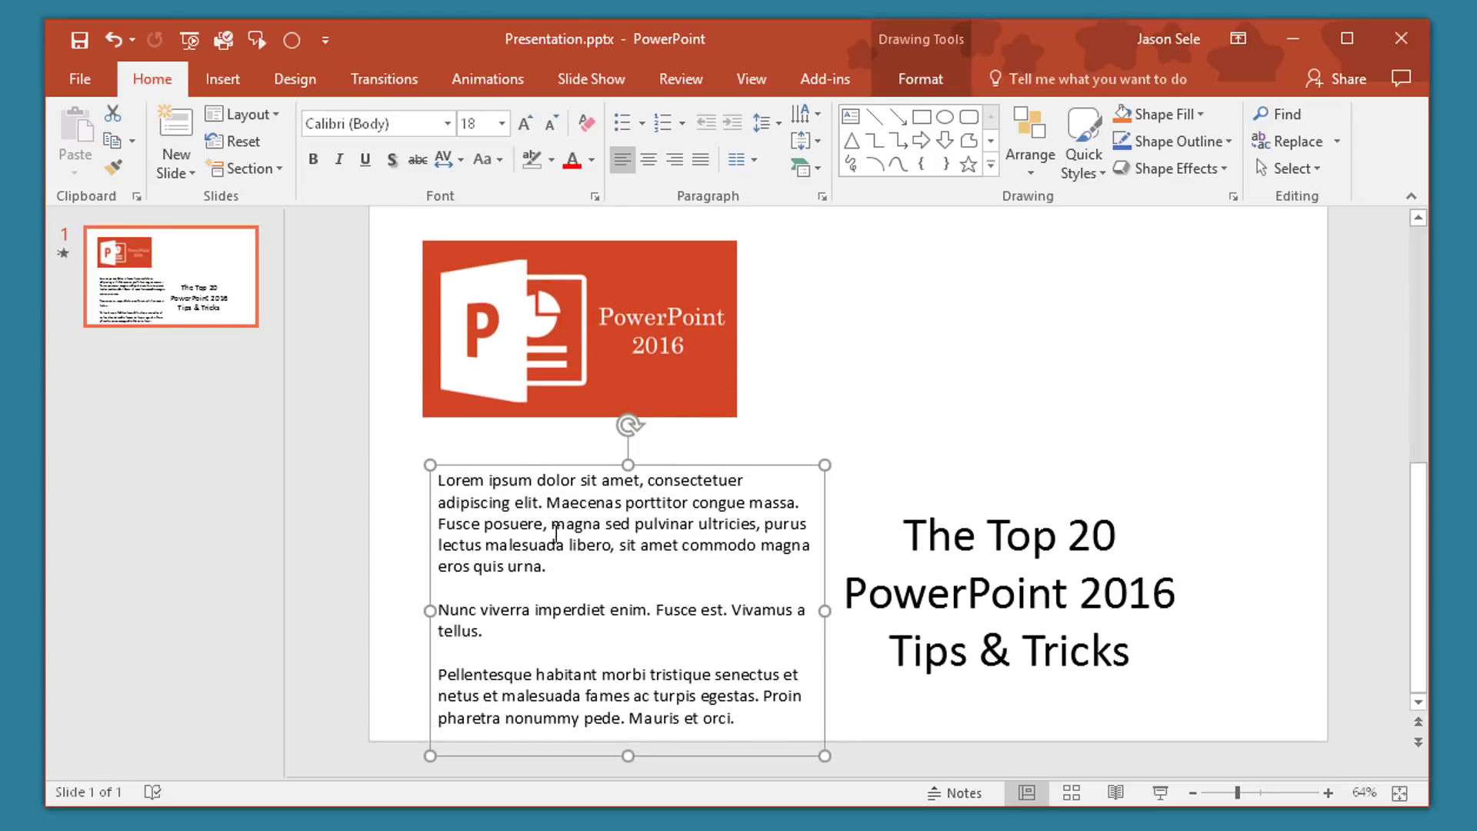
pyautogui.moveTo(530, 465)
pyautogui.mouseDown()
pyautogui.moveTo(509, 452)
pyautogui.moveTo(523, 445)
pyautogui.mouseUp()
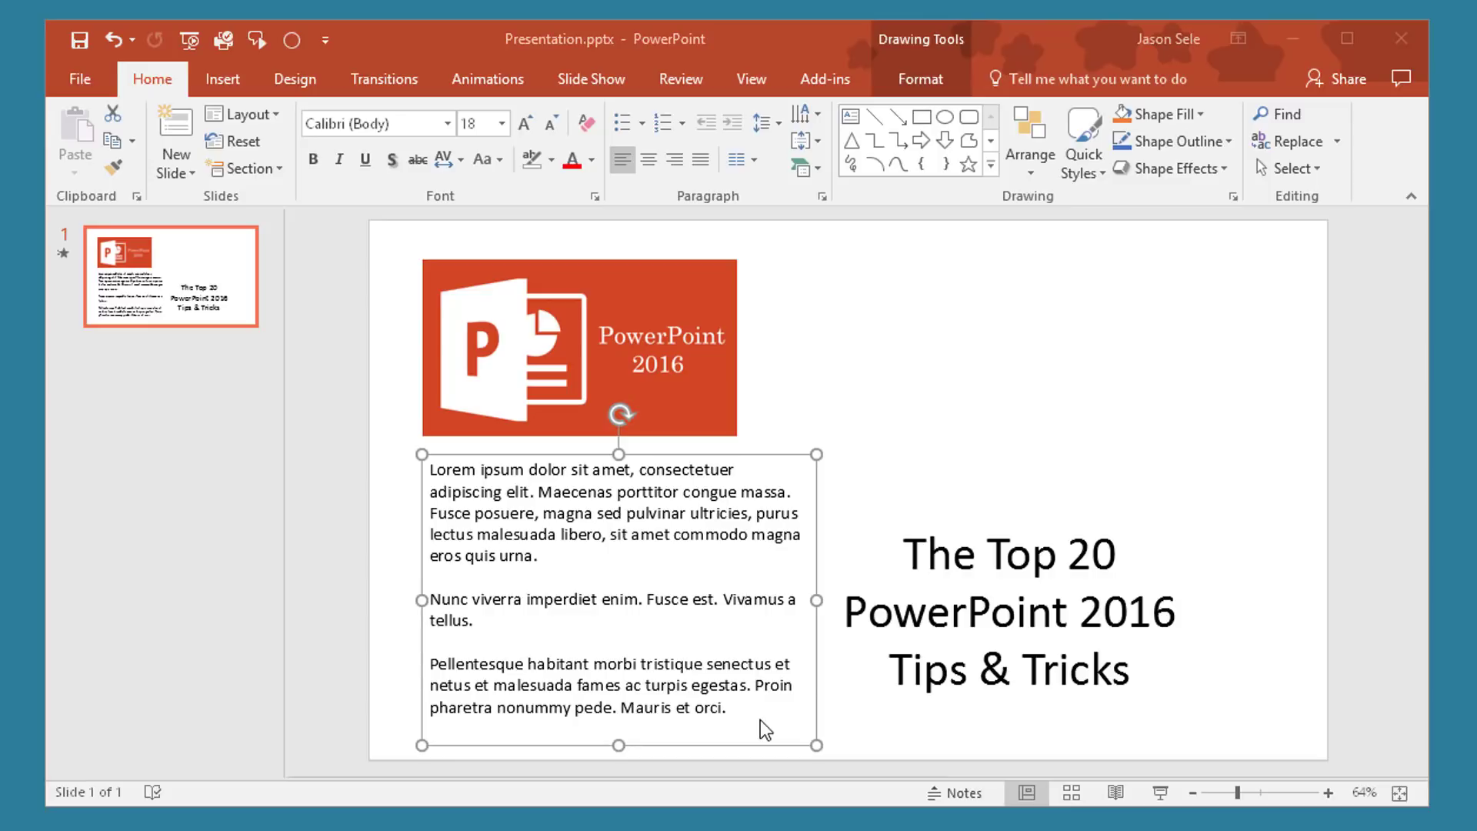
pyautogui.moveTo(734, 715); pyautogui.dragTo(439, 475)
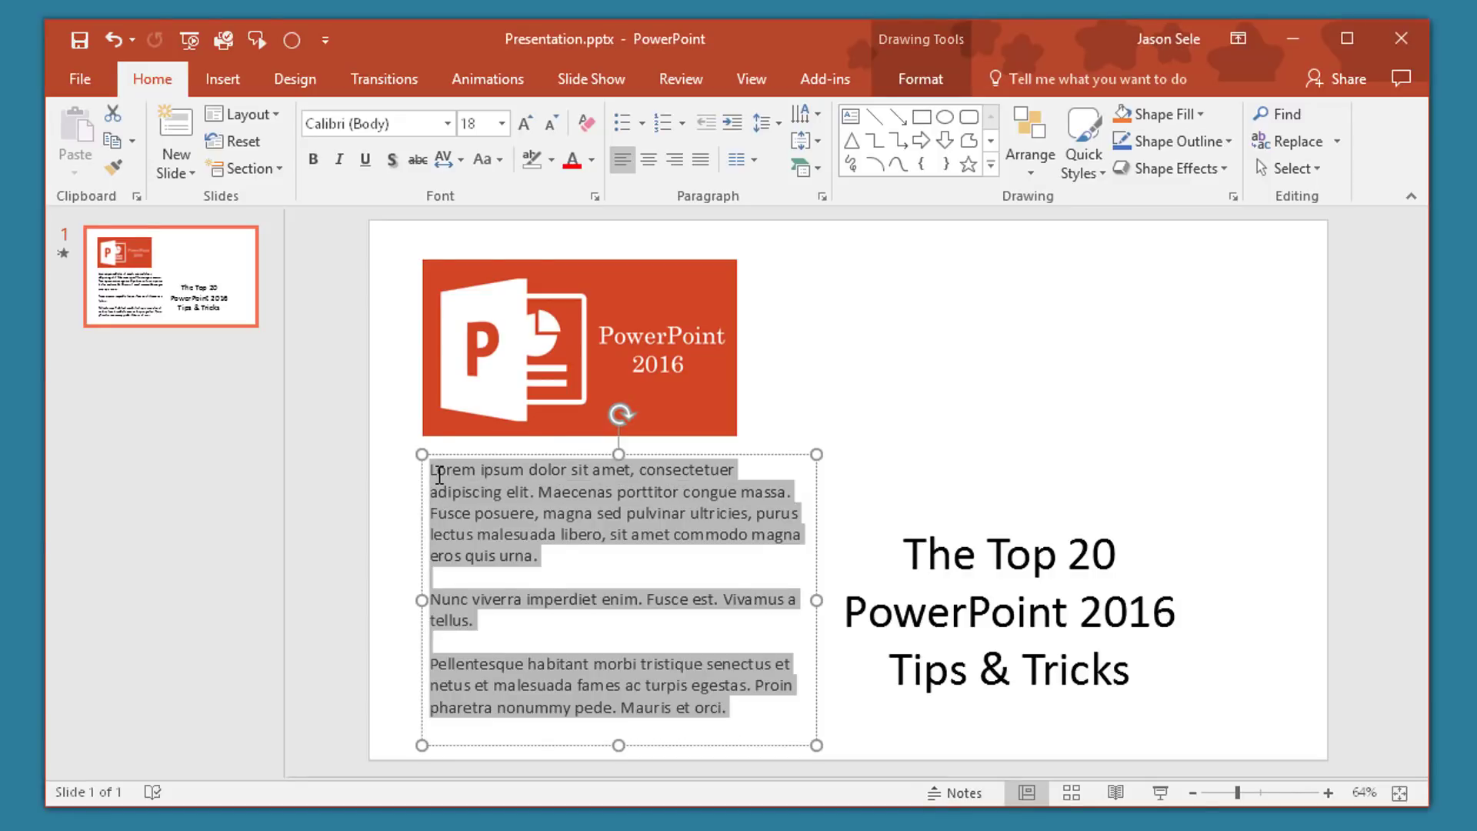
# Replace the selected text with =rand() fox sample paragraphs
pyautogui.press('BackSpace')
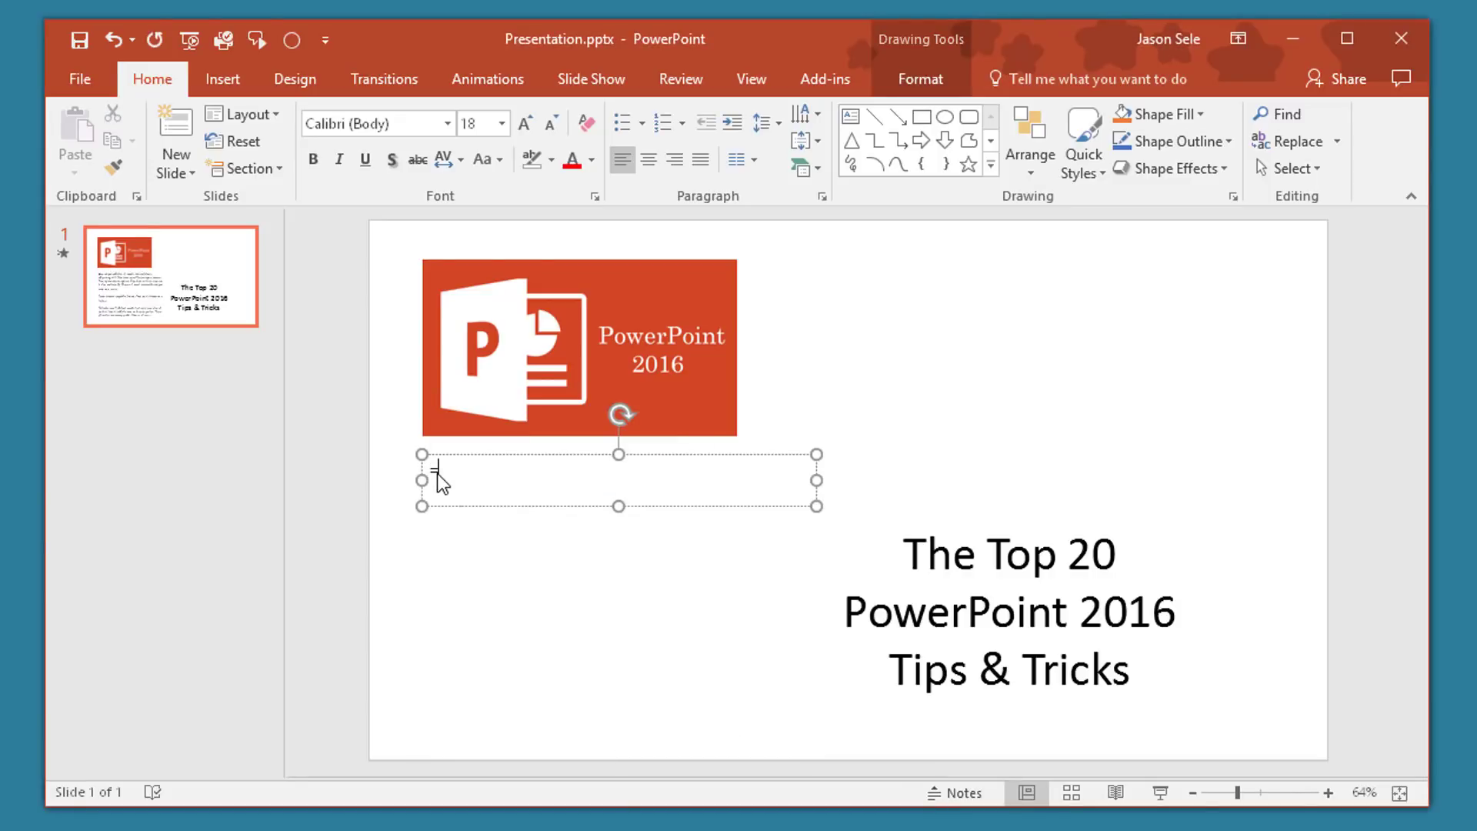
pyautogui.write('=rand()')
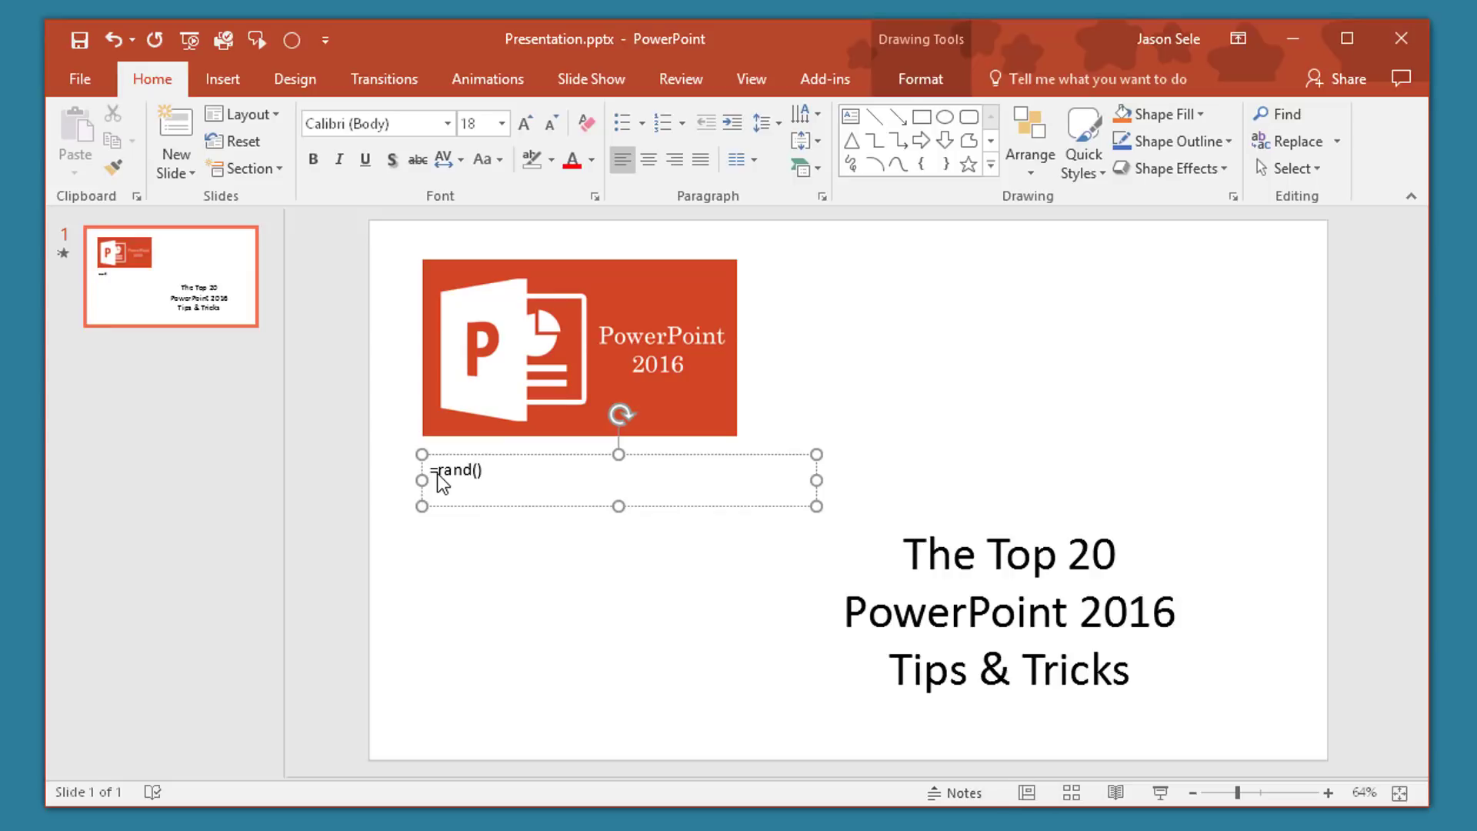
pyautogui.press('Return')
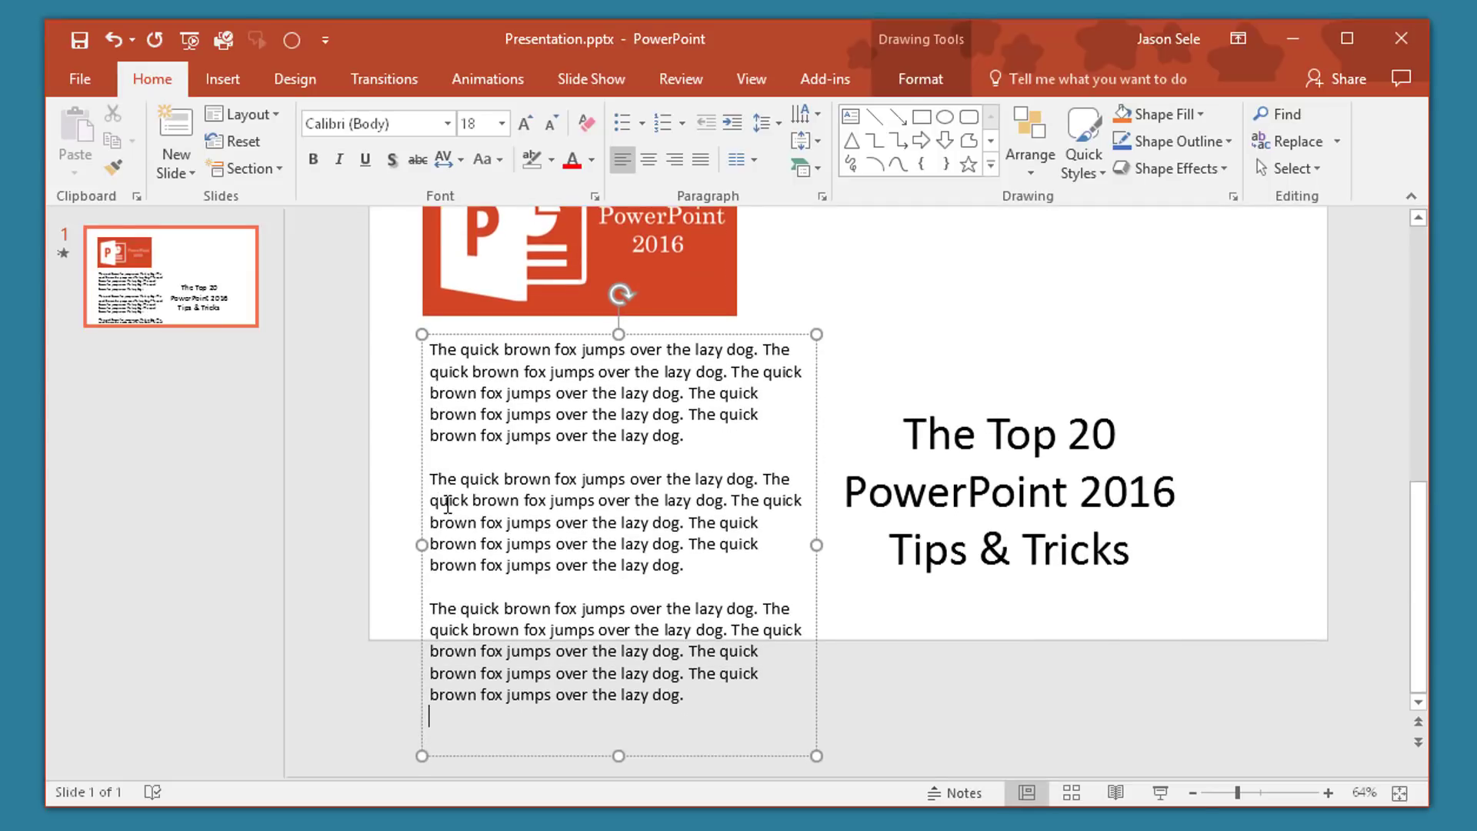
# Replace the fox paragraphs with =lorem(4,2) placeholder text
pyautogui.moveTo(689, 694); pyautogui.dragTo(463, 378)
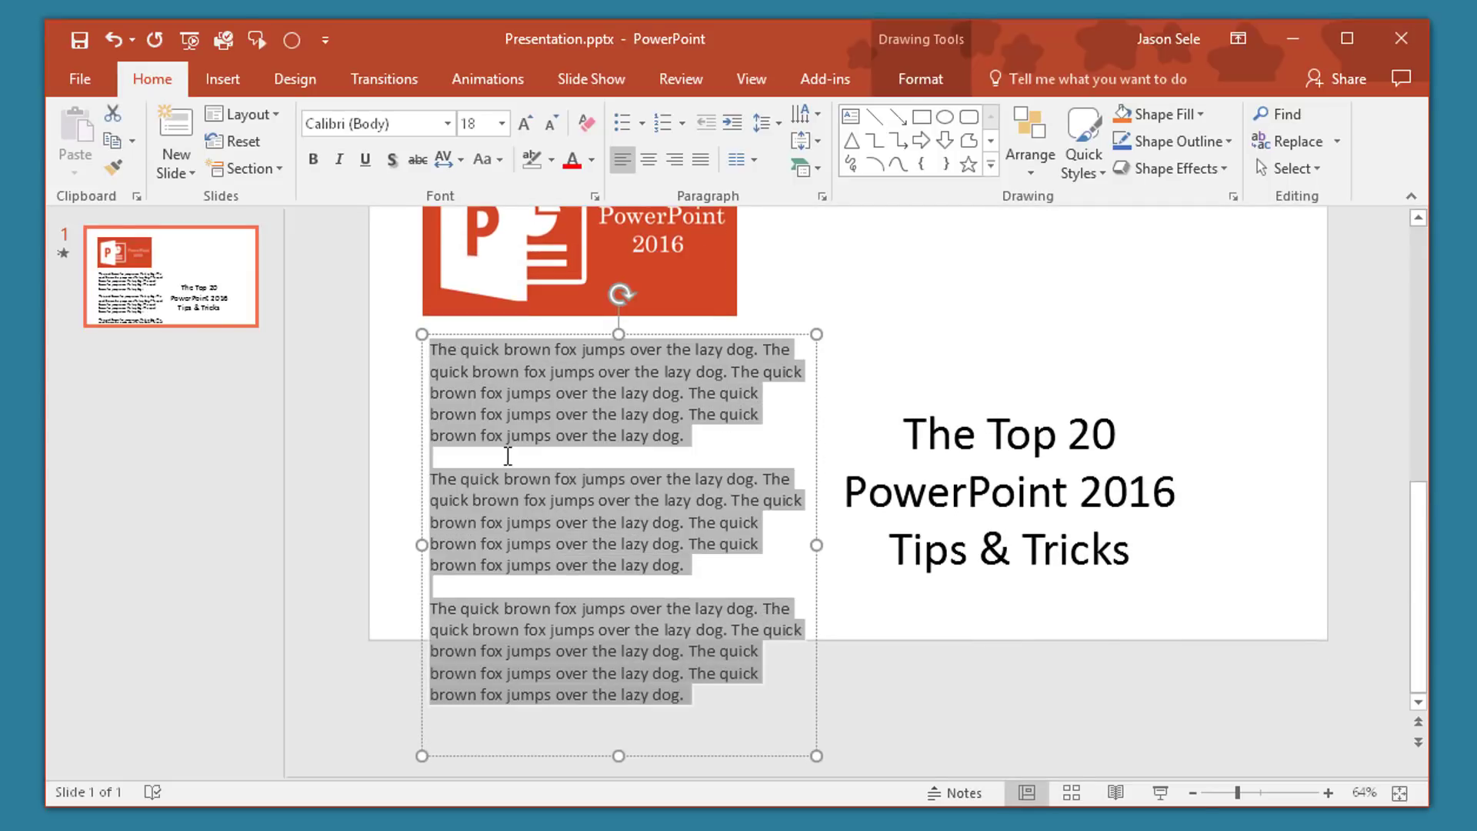
pyautogui.press('BackSpace')
pyautogui.write('=lo')
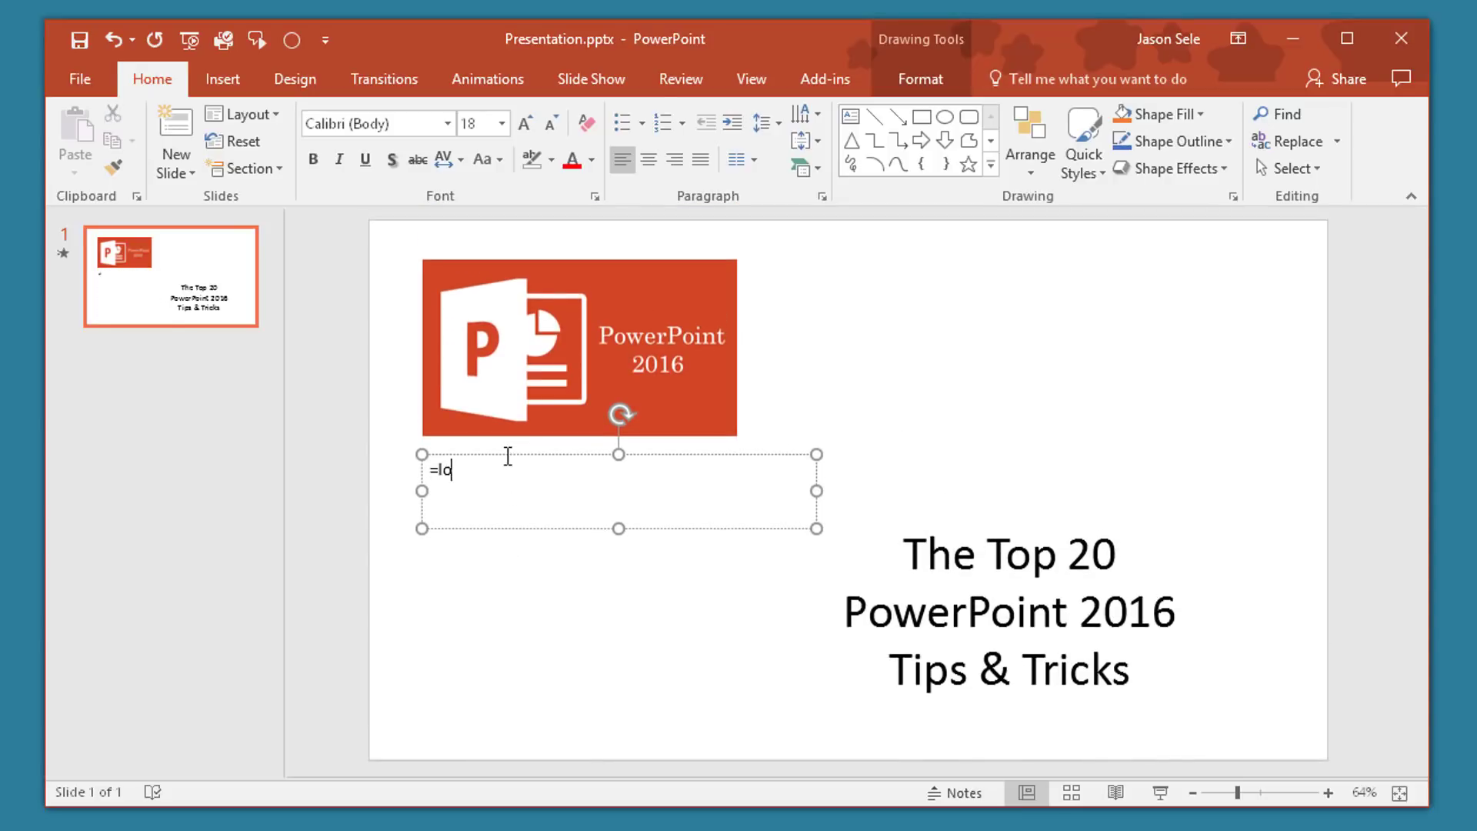
pyautogui.write('rem(')
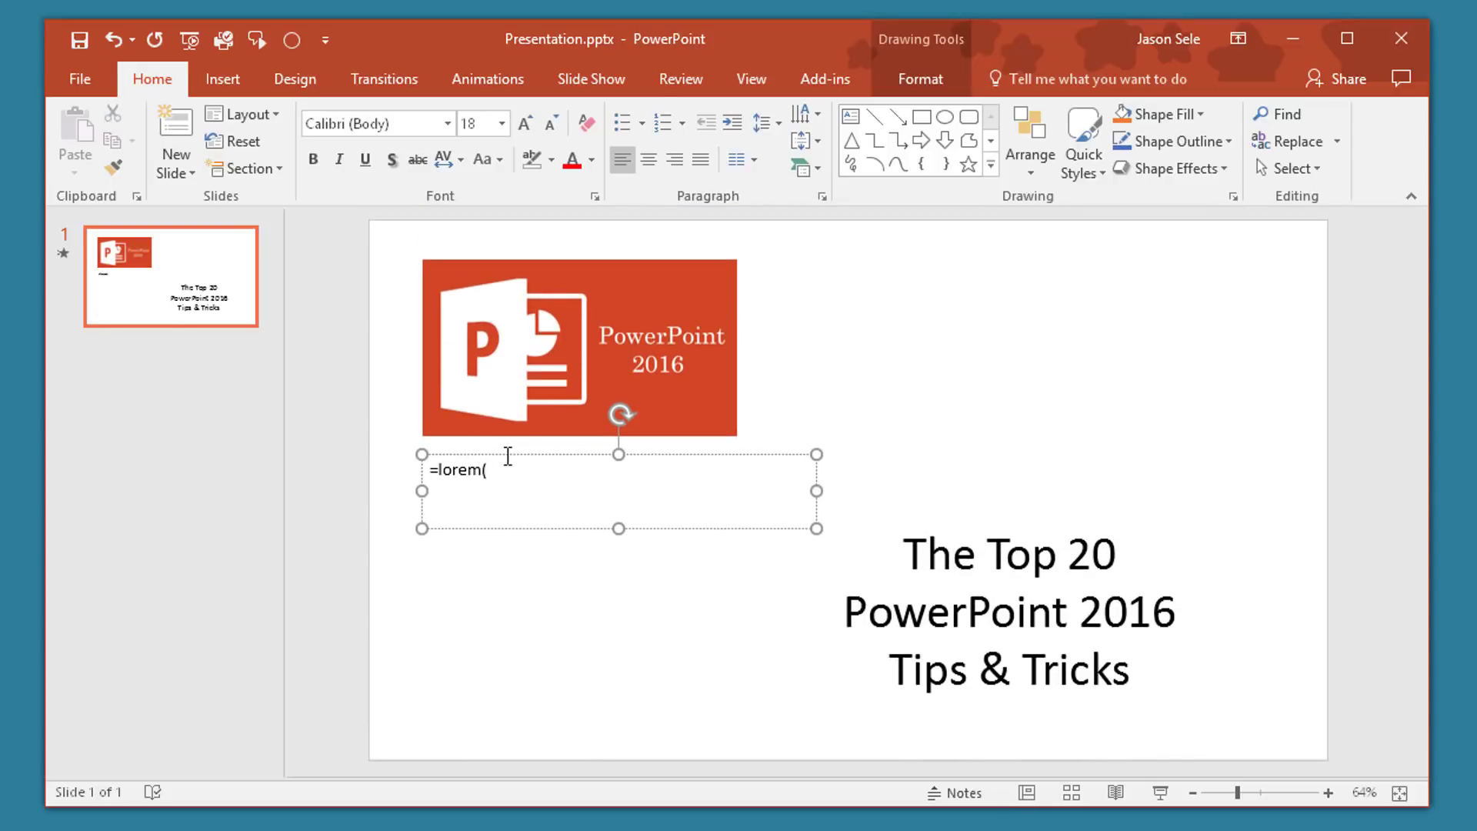
pyautogui.write('4,')
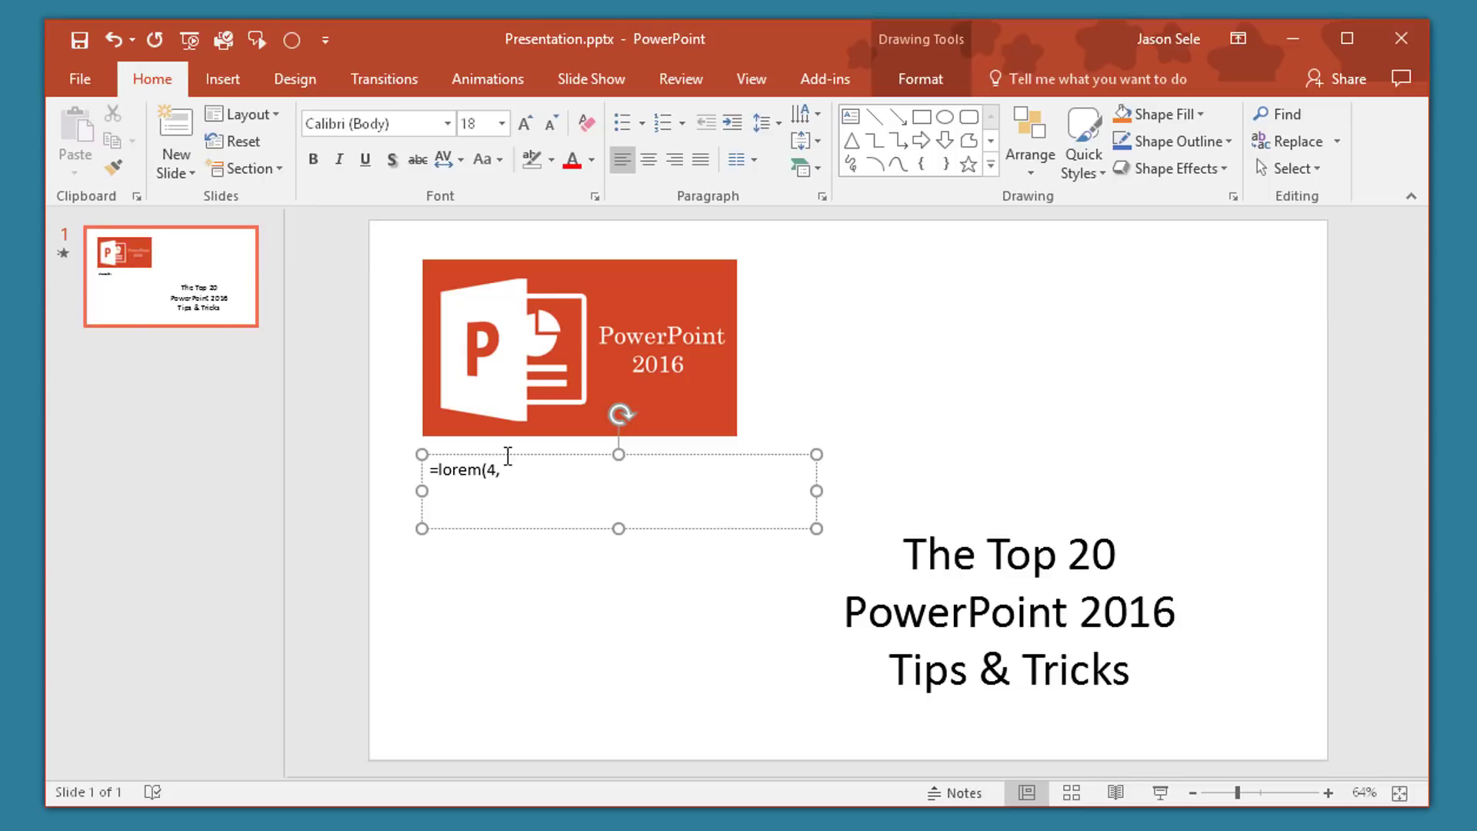
pyautogui.write(')')
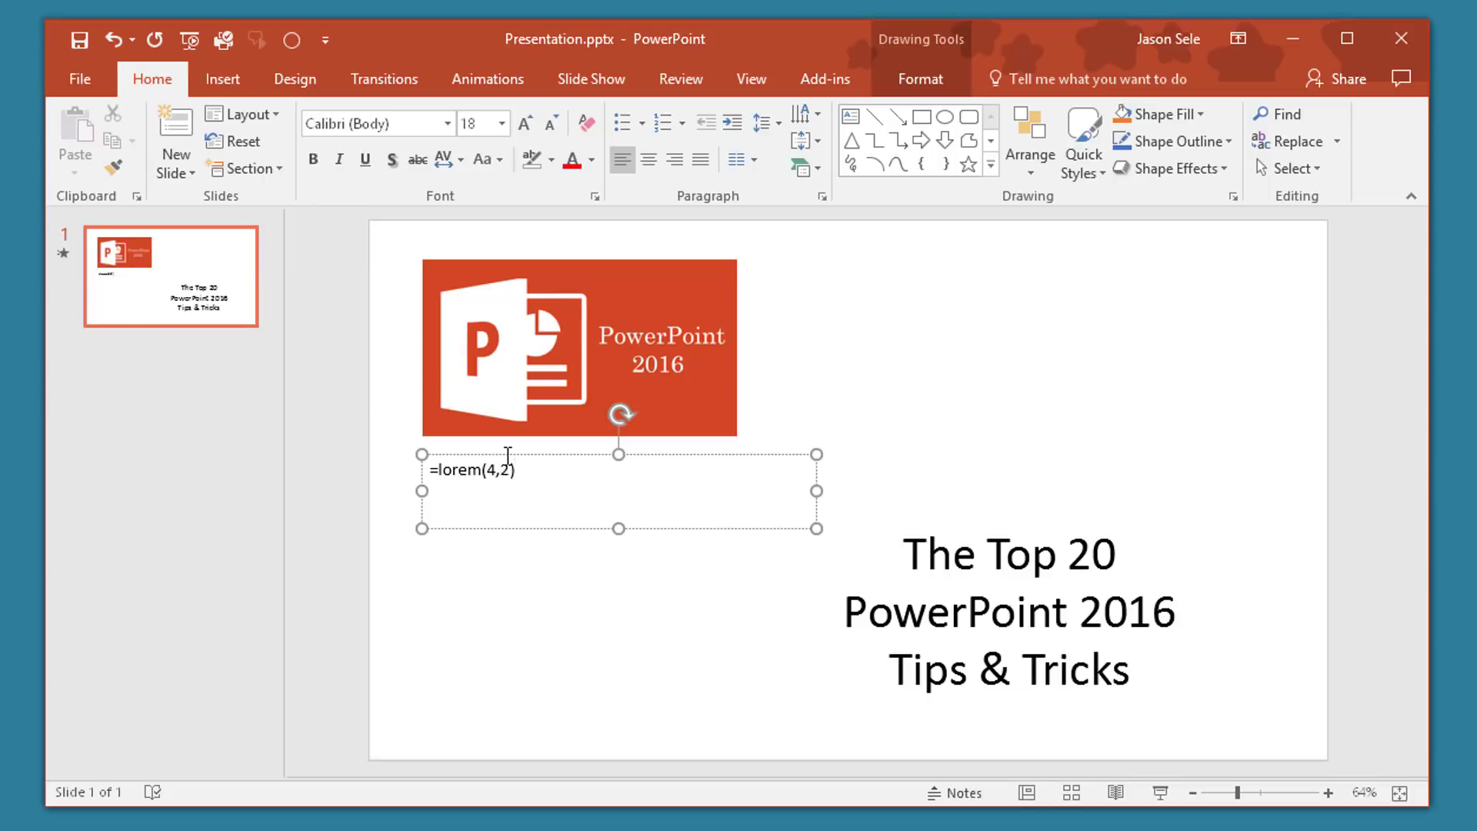
pyautogui.press('Return')
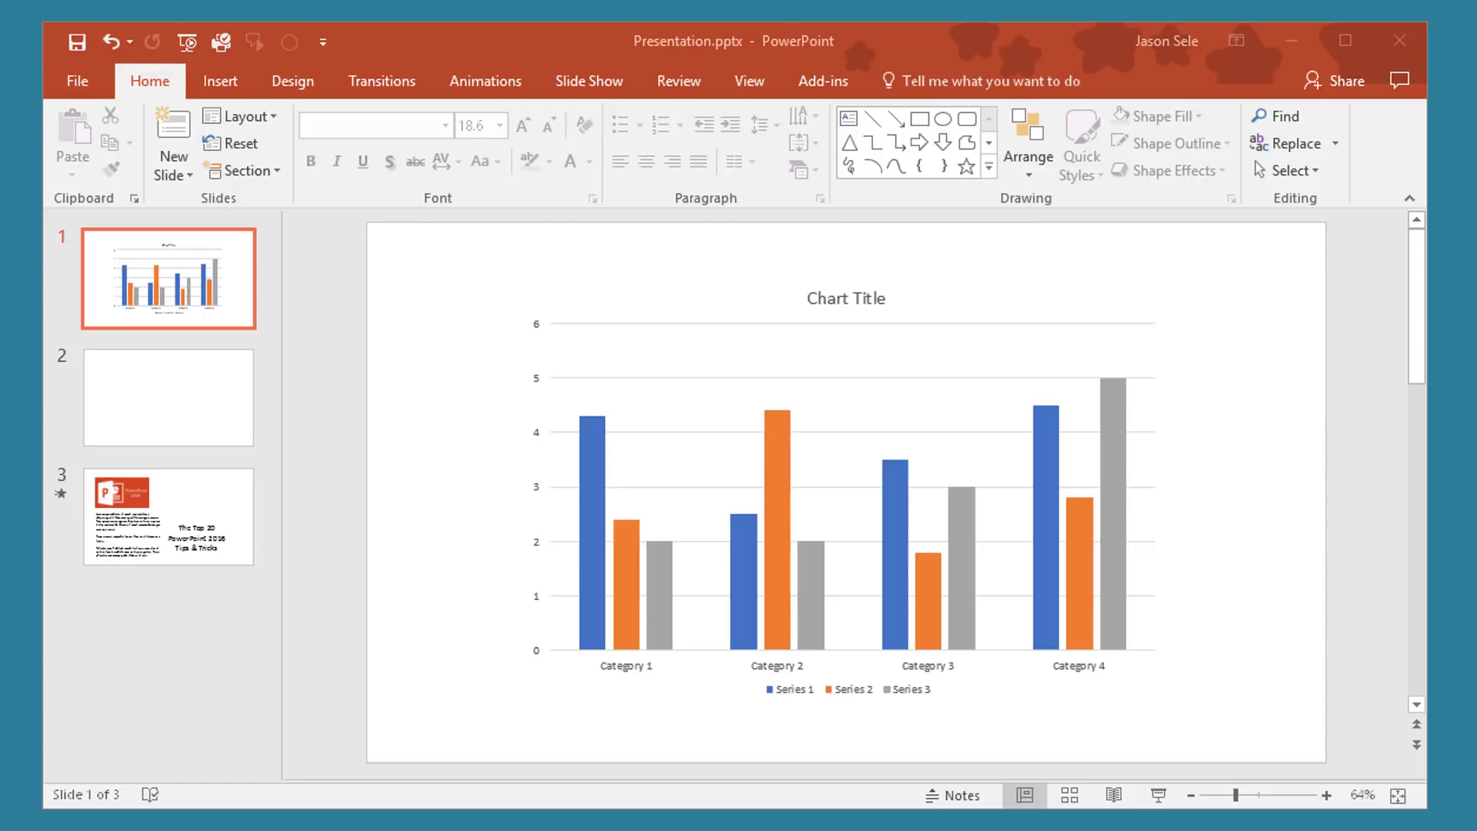
# Give the bar chart a Fly In entrance animation, with the Animation Pane showing
pyautogui.click(812, 343)
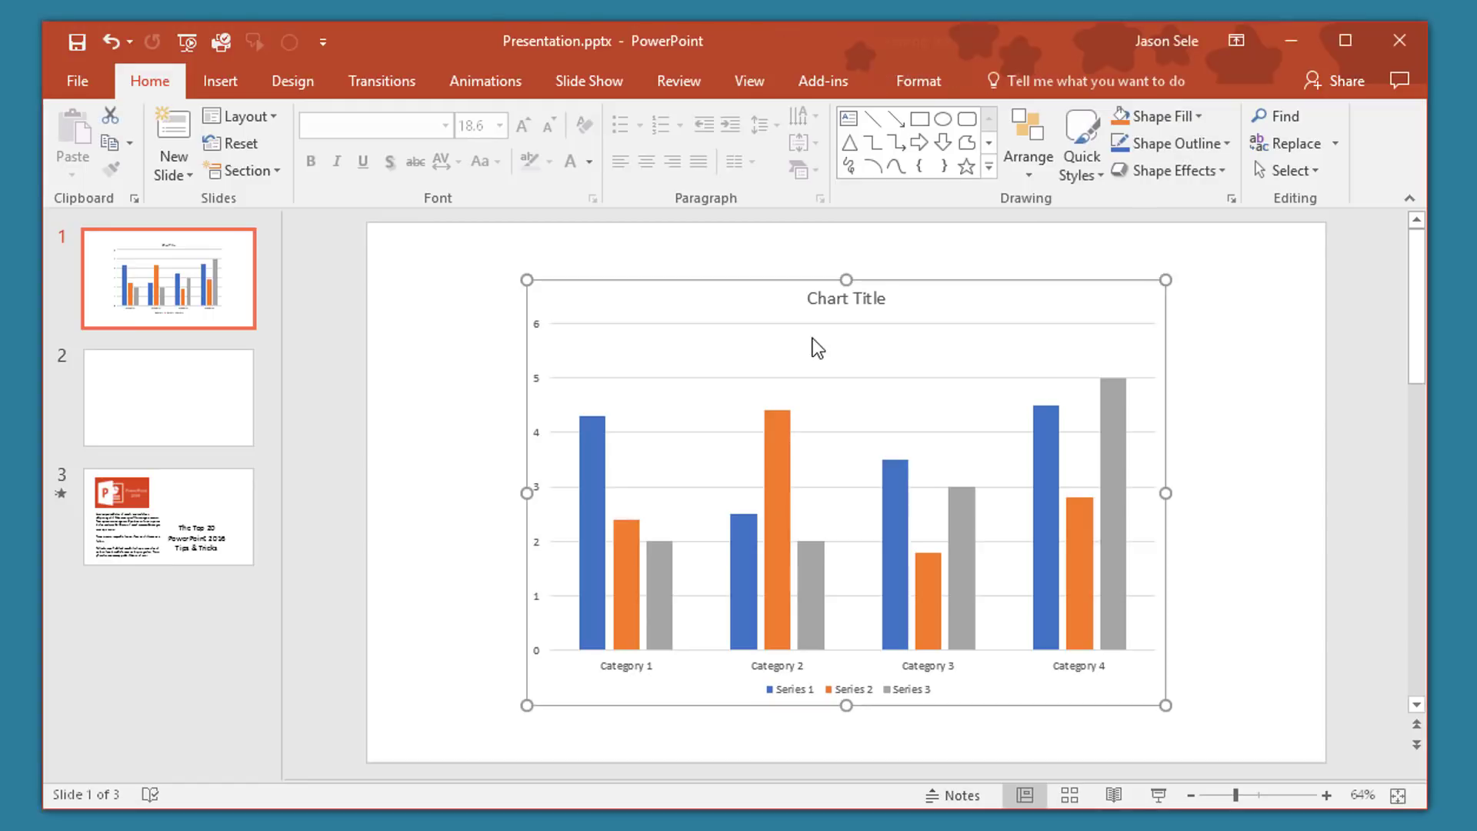
pyautogui.click(490, 82)
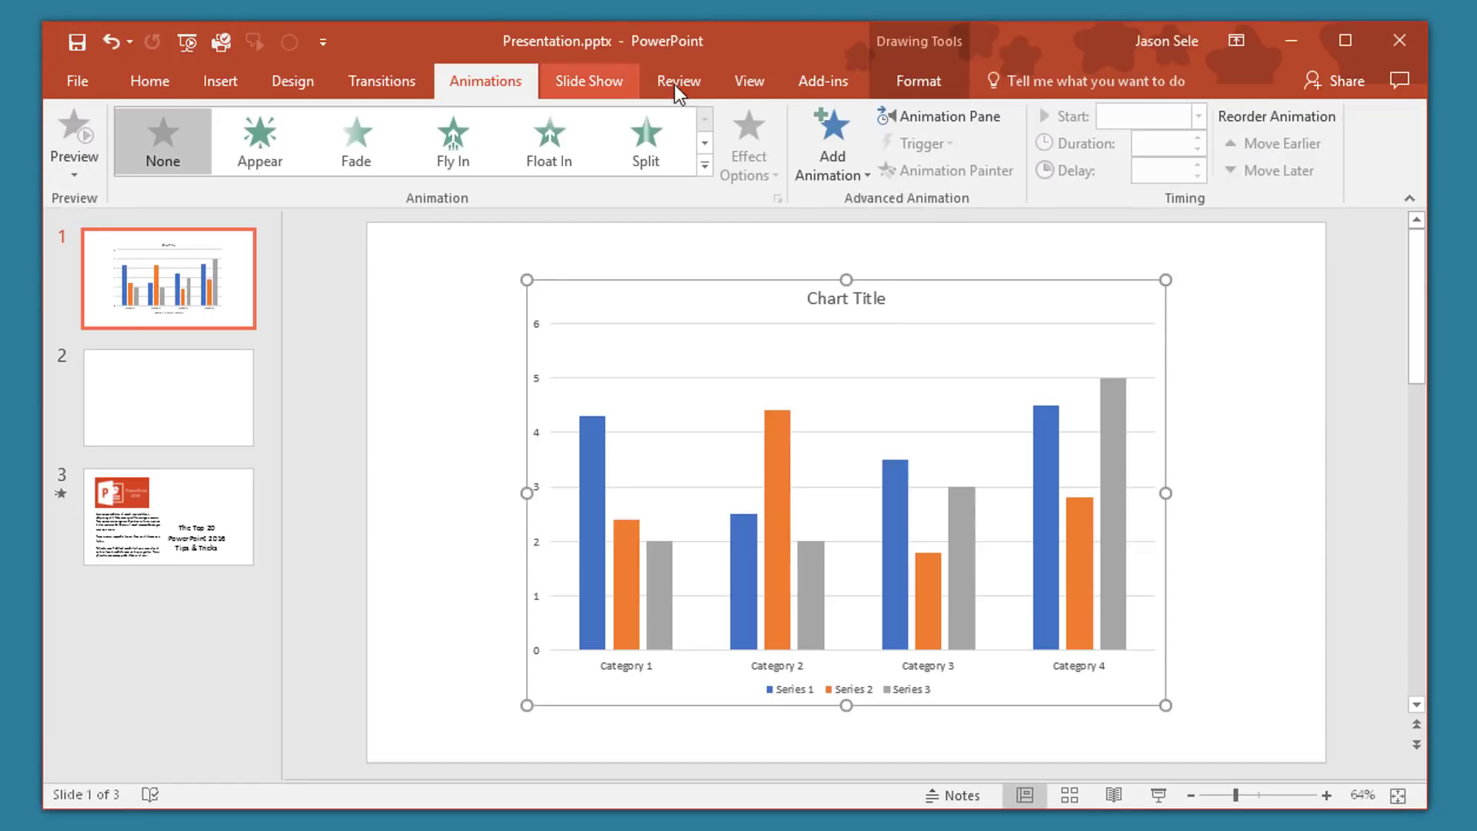
pyautogui.click(922, 117)
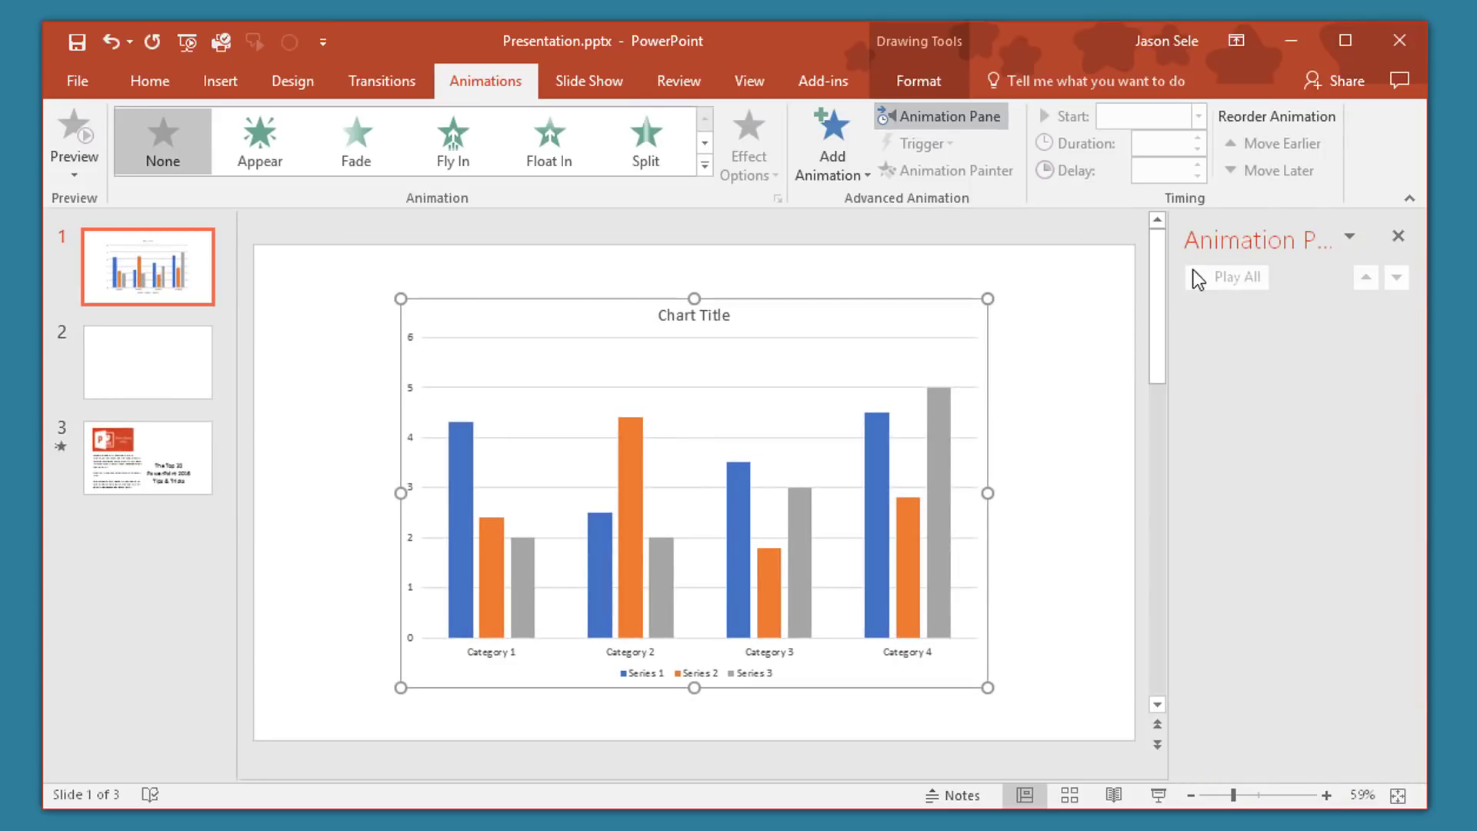
pyautogui.click(467, 144)
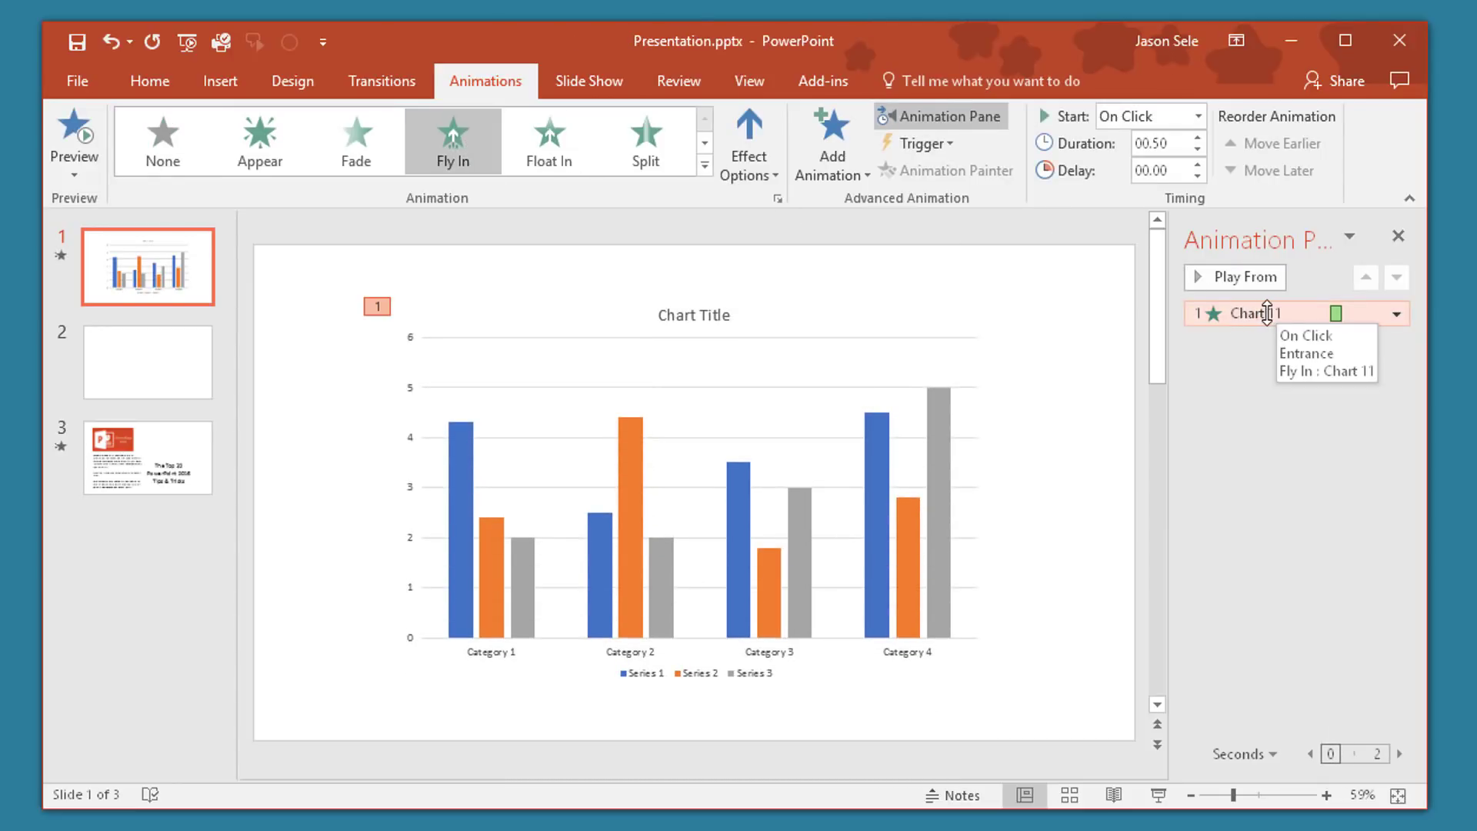
# Set the Fly In effect options to By Category after first trying By Series
pyautogui.click(769, 173)
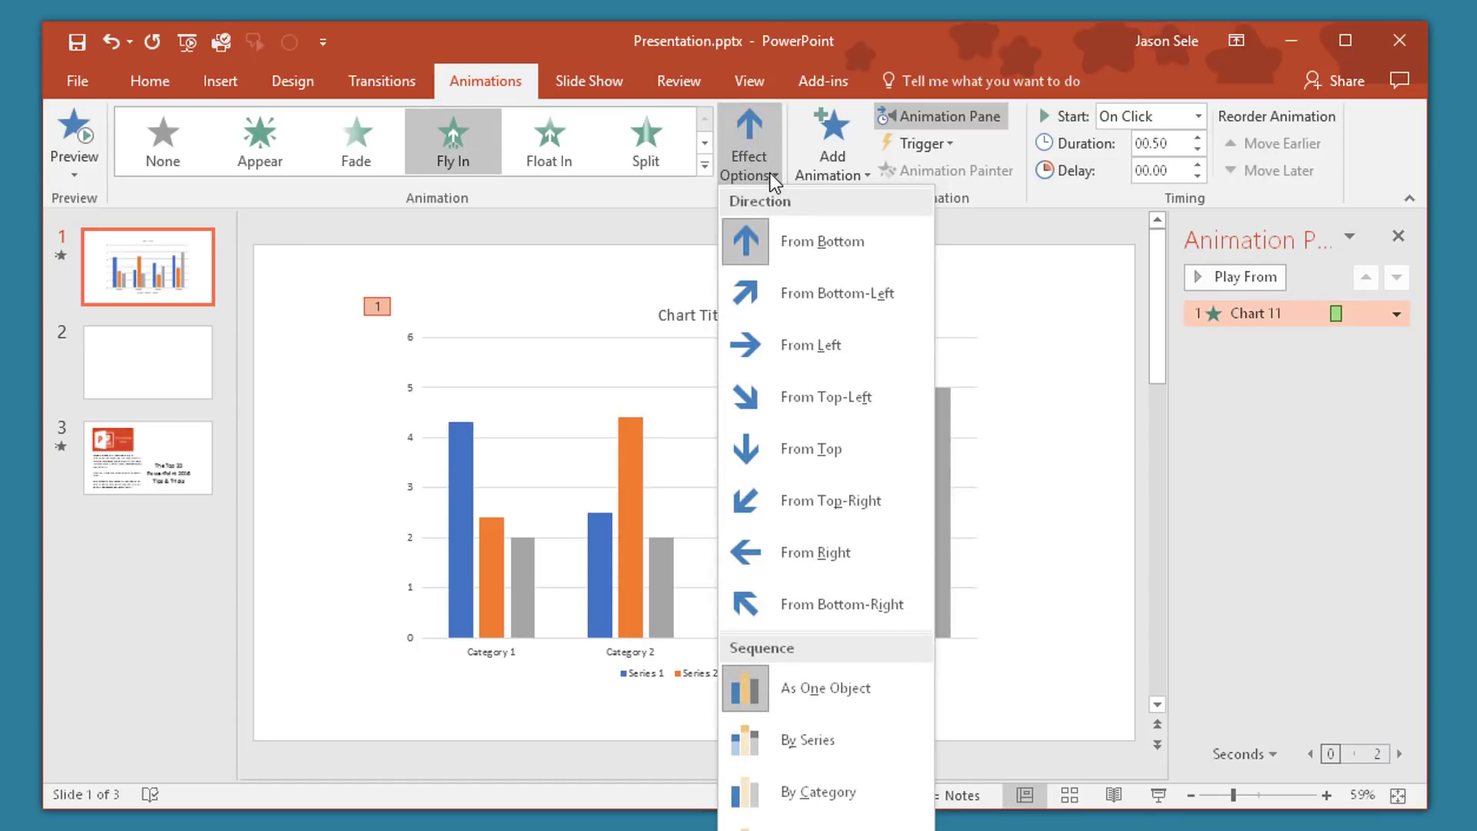
pyautogui.click(800, 745)
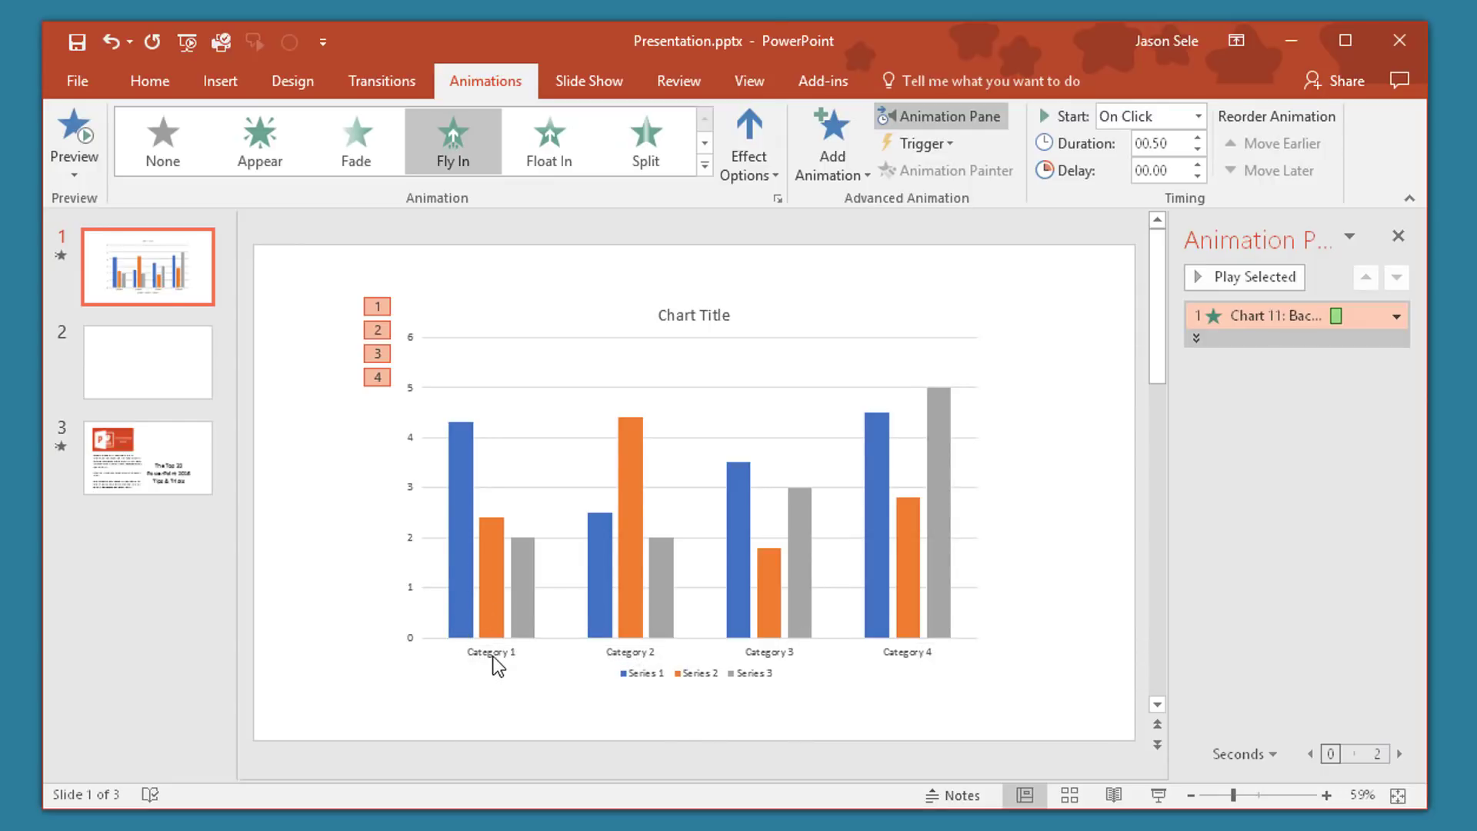
pyautogui.click(749, 146)
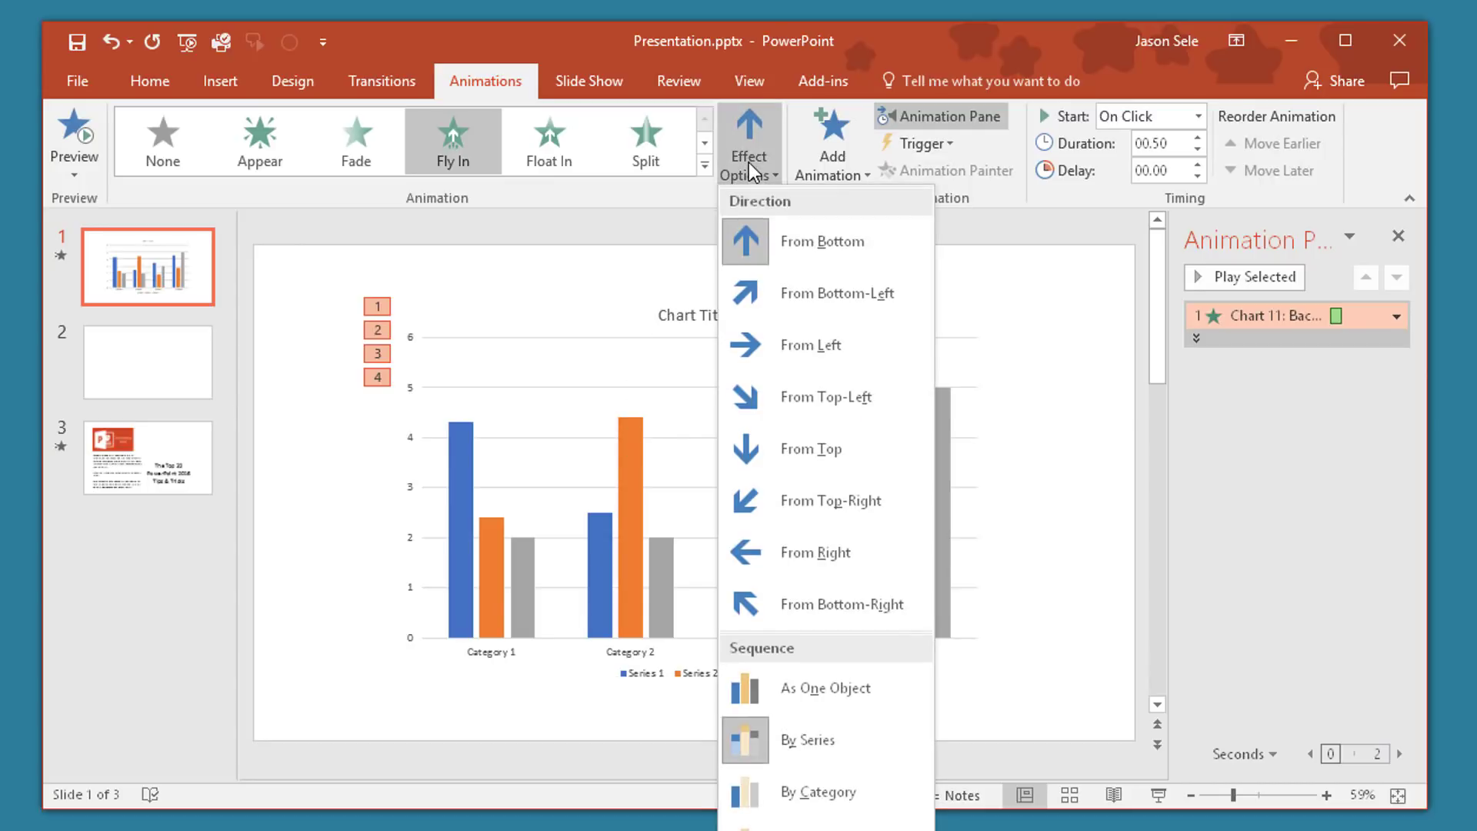
pyautogui.click(769, 800)
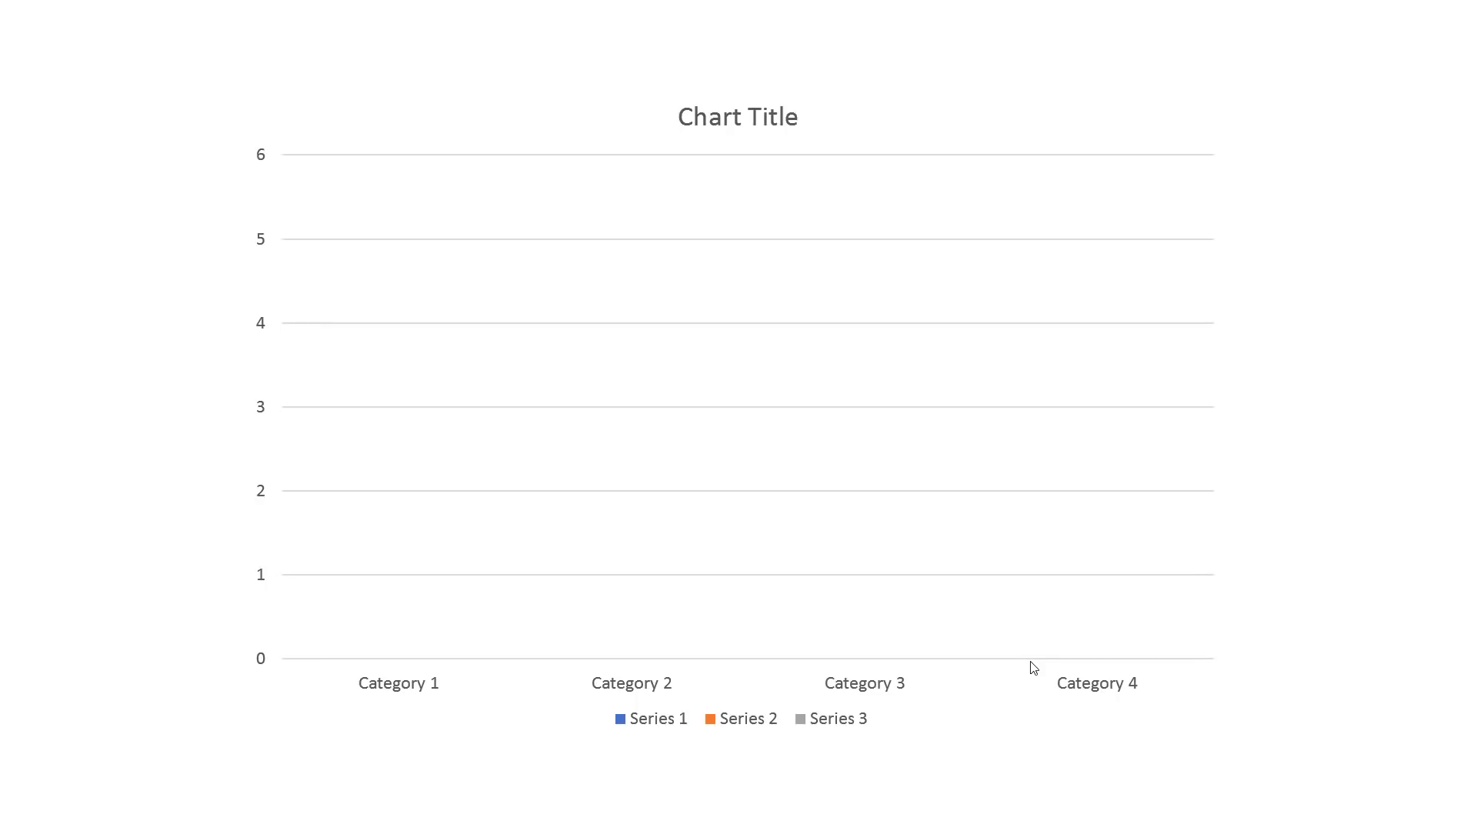
# Advance the slide show to bring in the Category 1 bars
pyautogui.click(1034, 667)
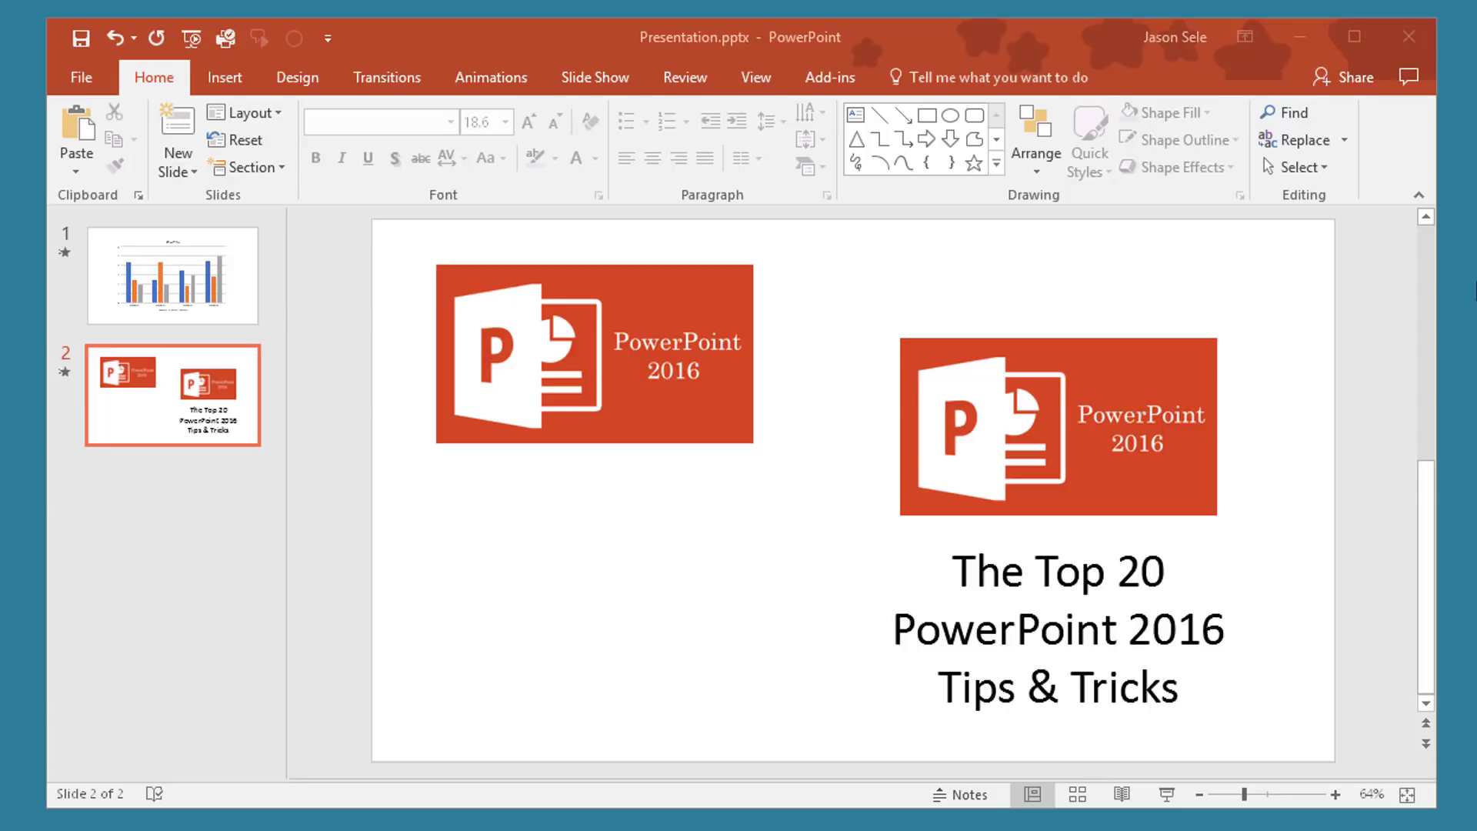
# Turn on Guides, move them to the top-left, and snap the left logo to their intersection
pyautogui.click(756, 77)
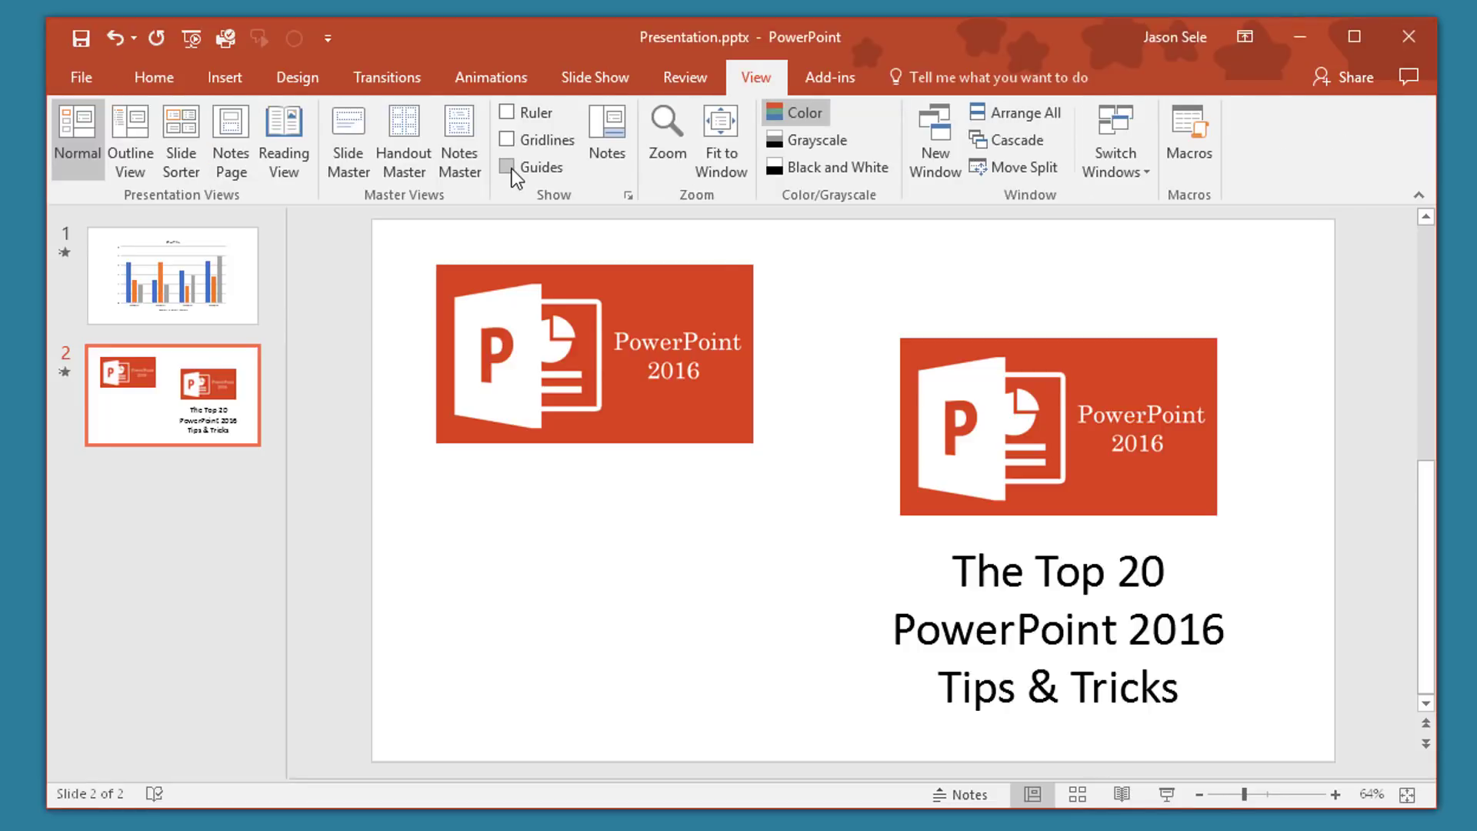
pyautogui.click(508, 167)
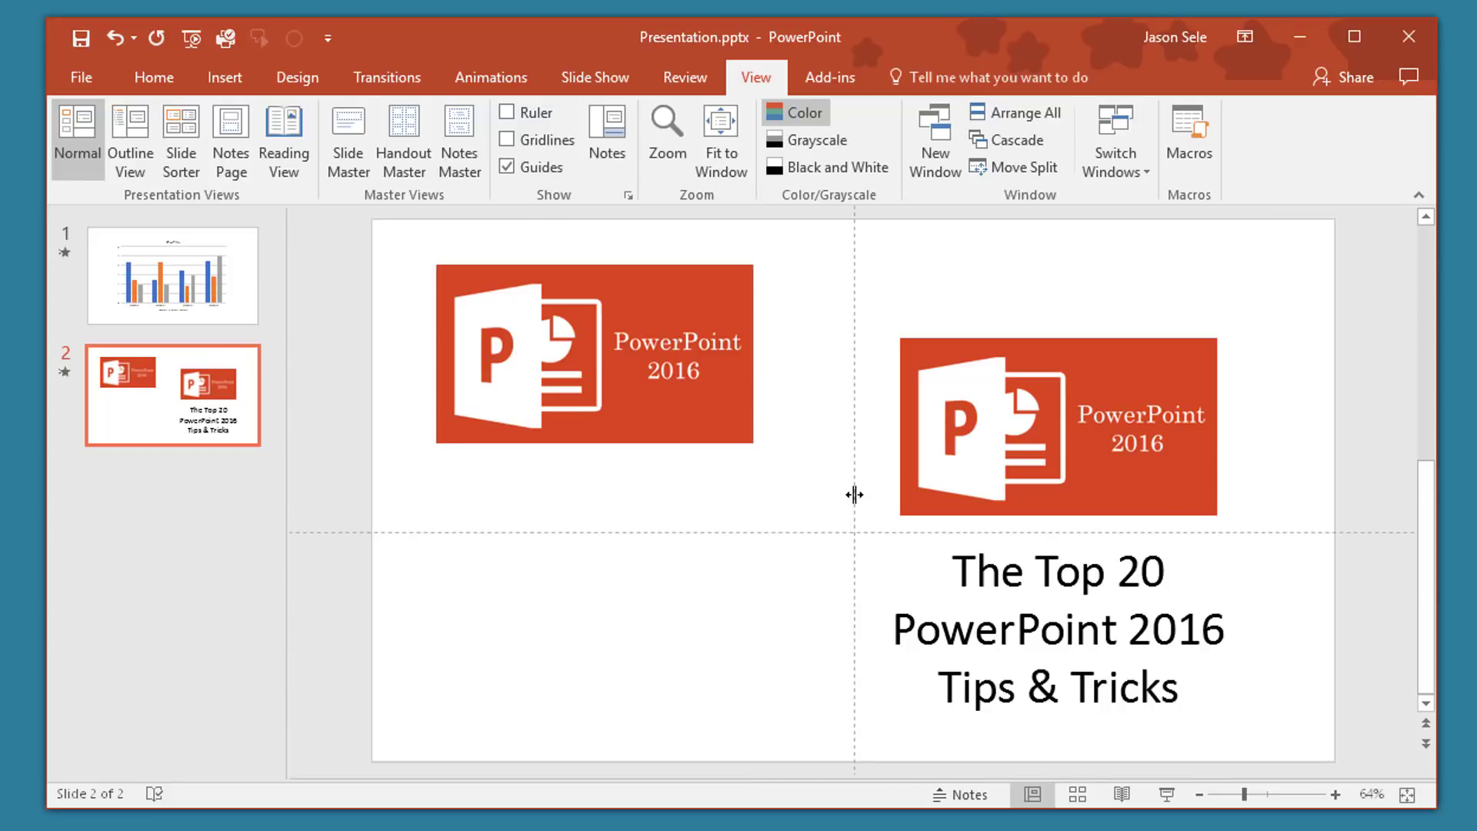
pyautogui.moveTo(854, 495); pyautogui.dragTo(475, 492)
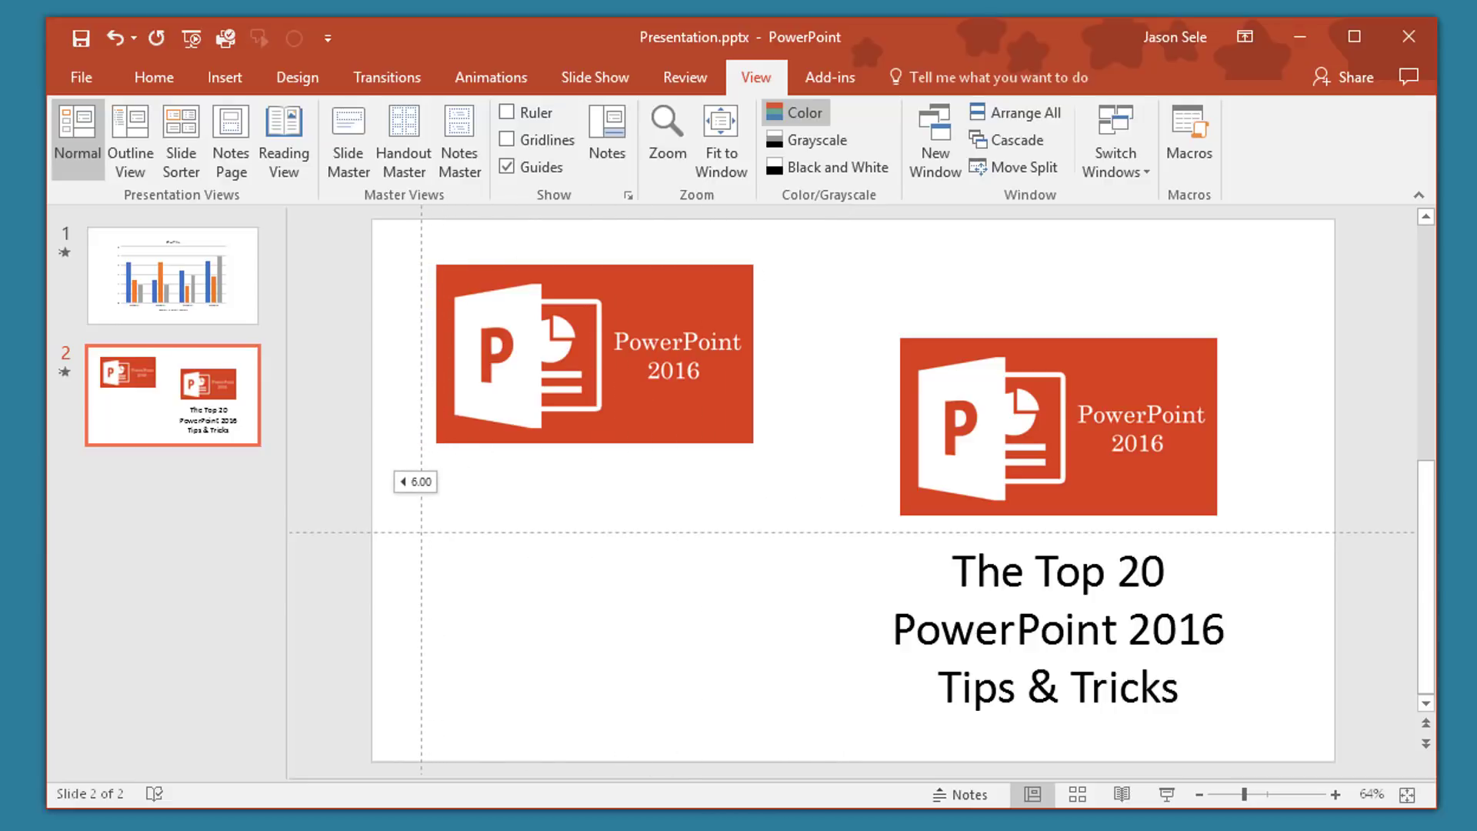
pyautogui.moveTo(475, 492); pyautogui.dragTo(421, 489)
pyautogui.moveTo(499, 530); pyautogui.dragTo(510, 252)
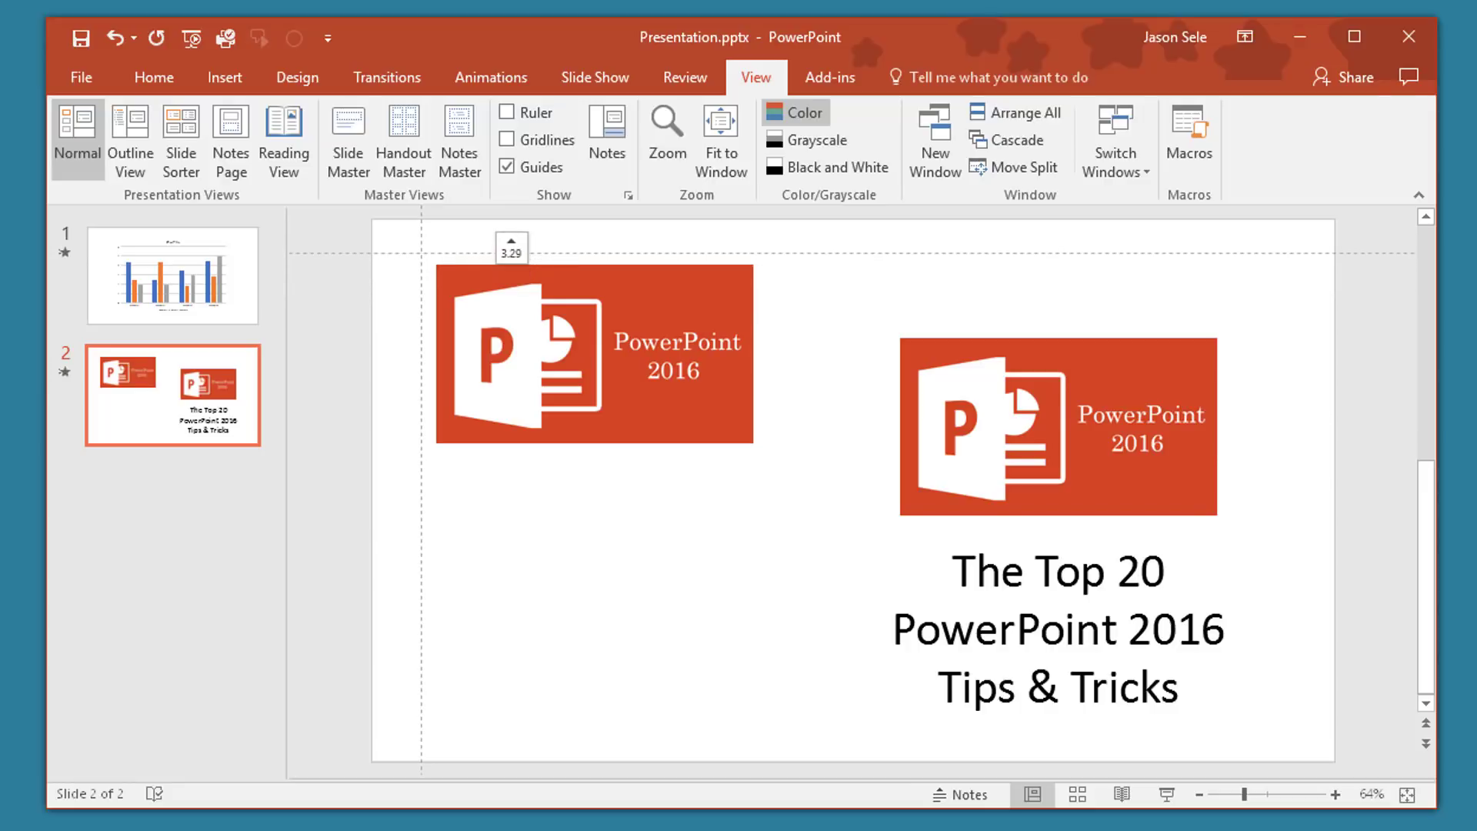
pyautogui.moveTo(569, 352)
pyautogui.mouseDown()
pyautogui.moveTo(584, 361)
pyautogui.moveTo(552, 344)
pyautogui.mouseUp()
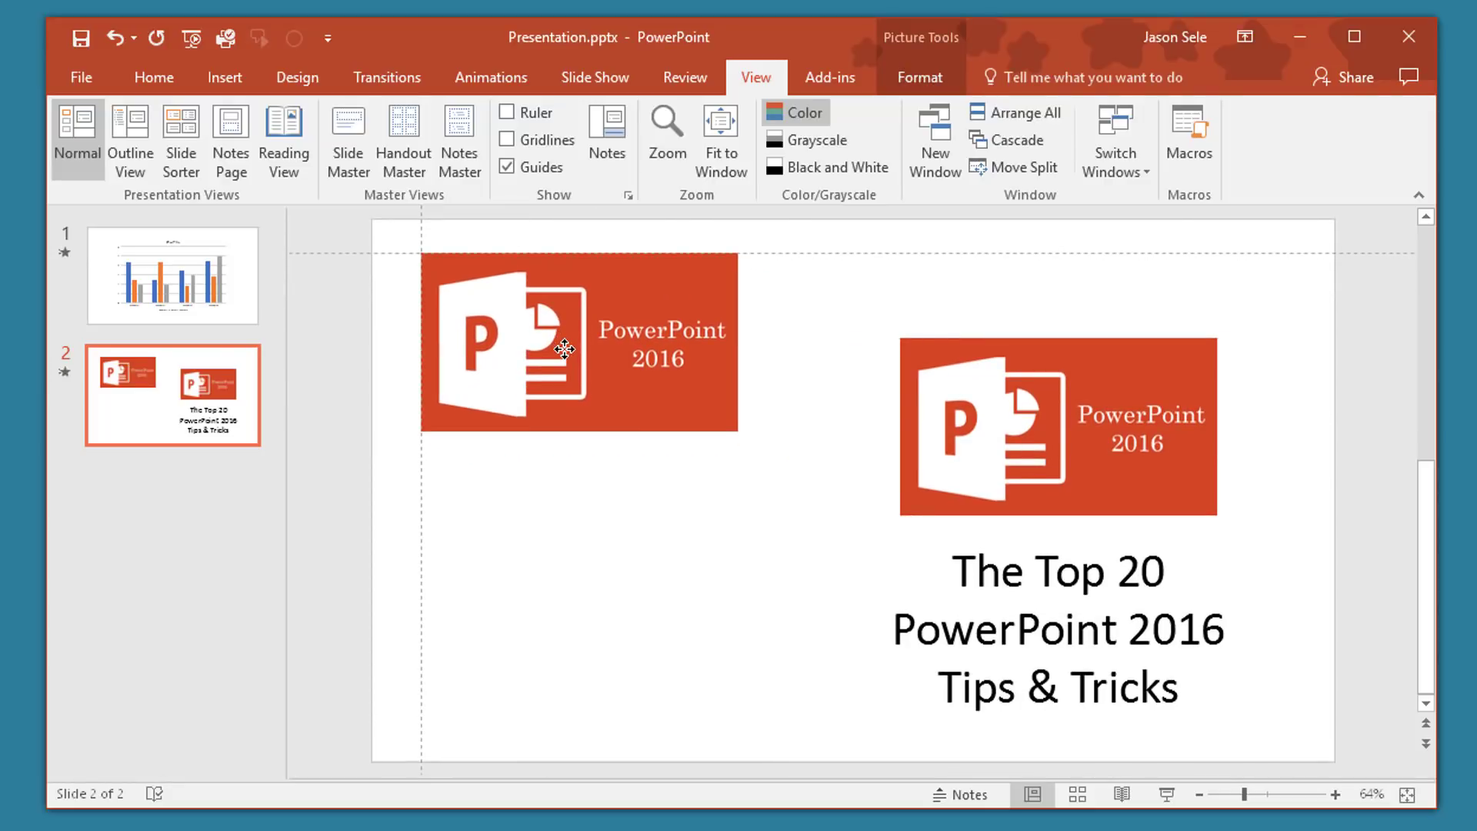
# Move the right logo down beside the title and align its top-left corner with repositioned guides
pyautogui.click(604, 552)
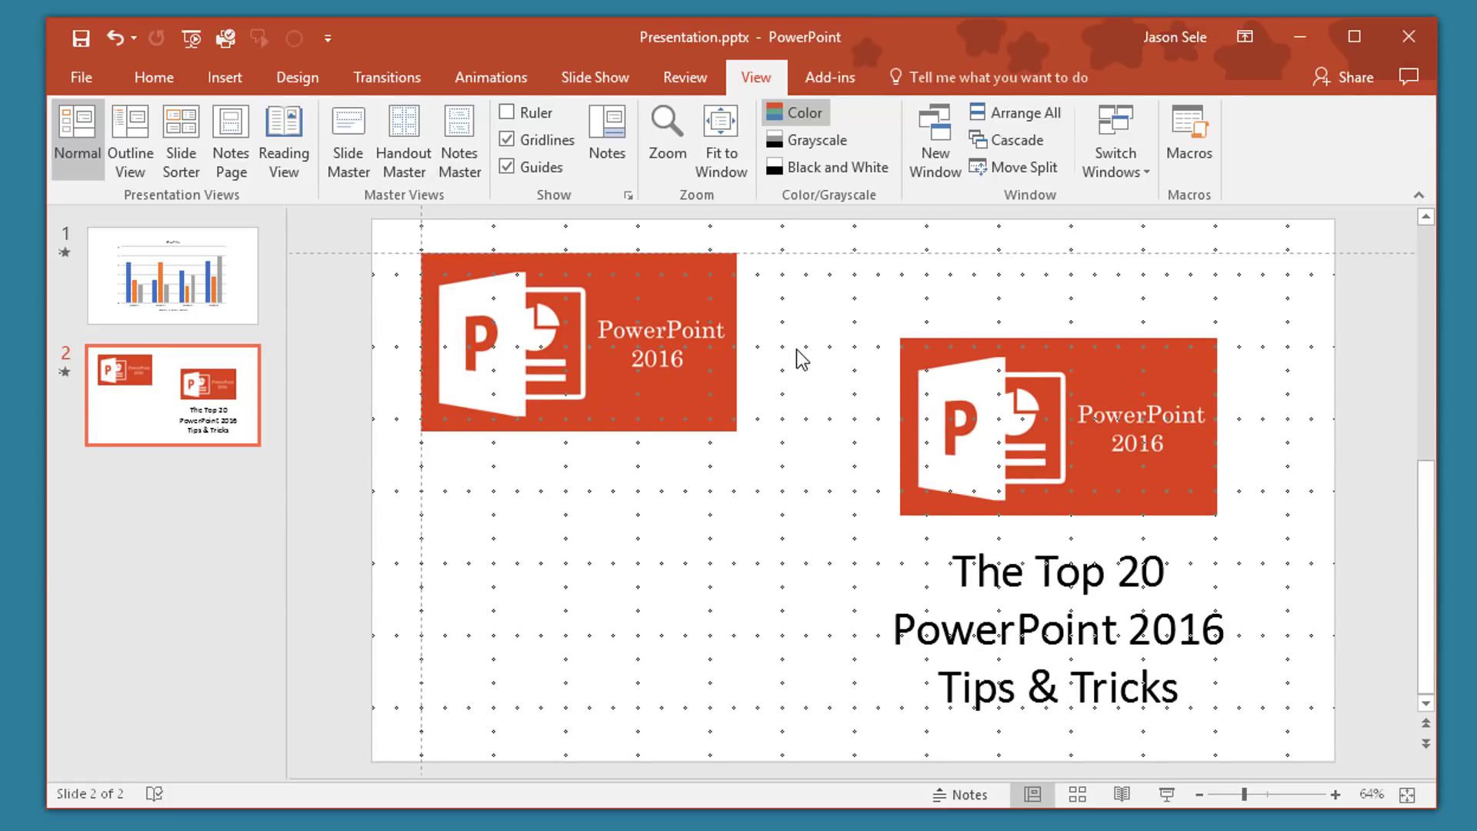
pyautogui.moveTo(1013, 438); pyautogui.dragTo(699, 575)
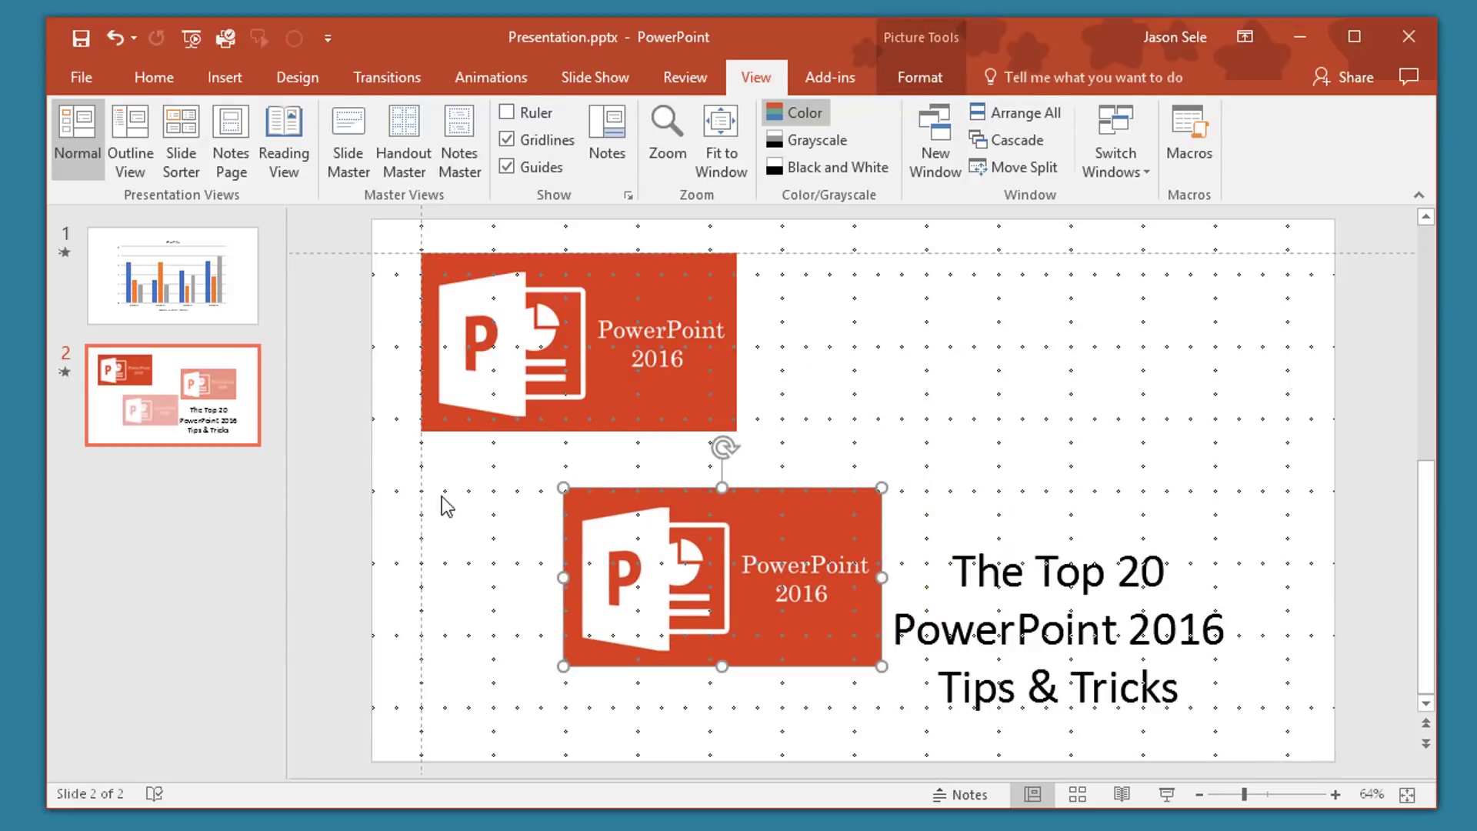
pyautogui.moveTo(422, 472); pyautogui.dragTo(562, 469)
pyautogui.moveTo(404, 253); pyautogui.dragTo(429, 488)
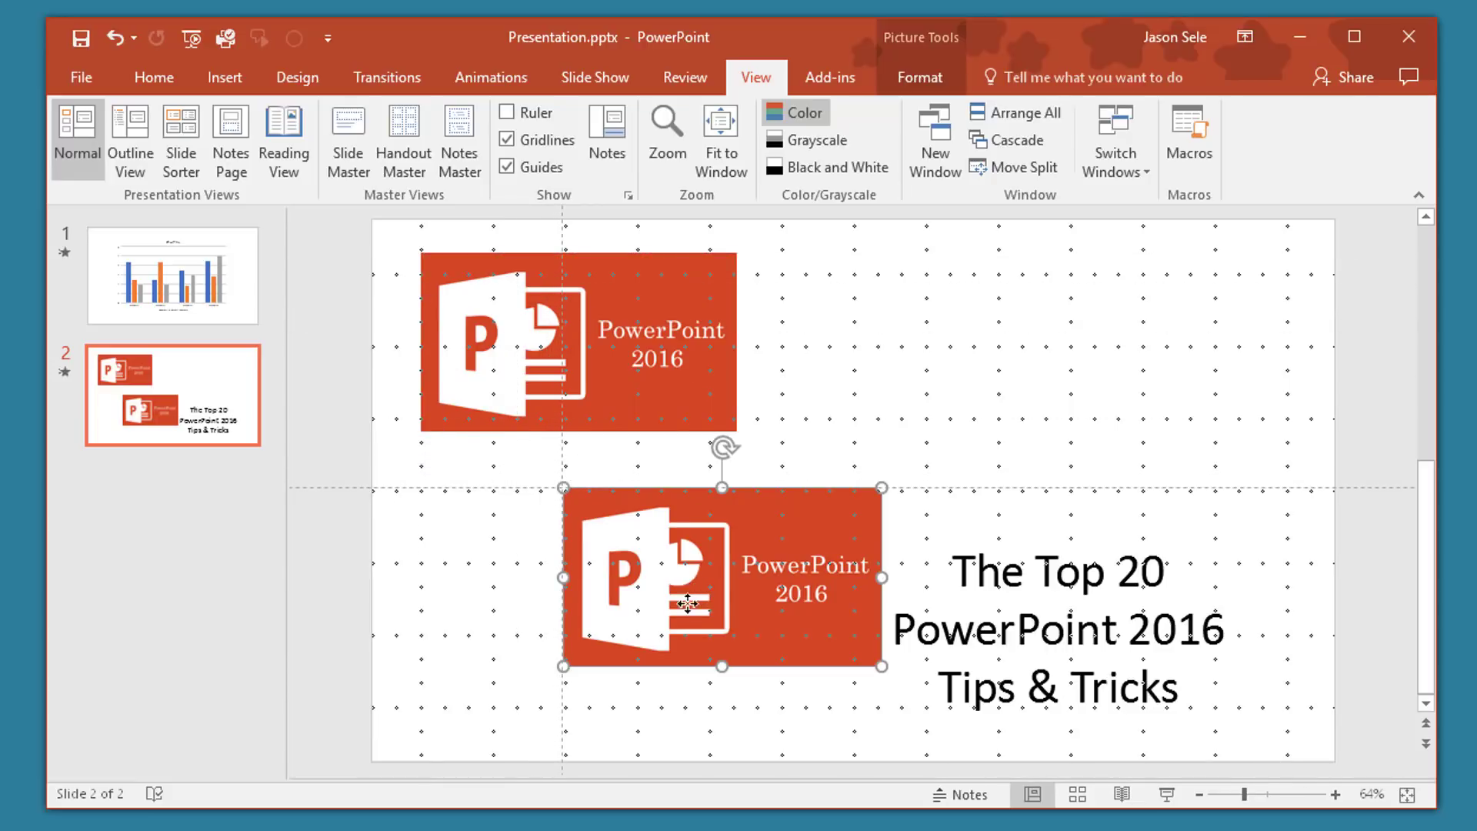
pyautogui.moveTo(702, 588); pyautogui.dragTo(688, 582)
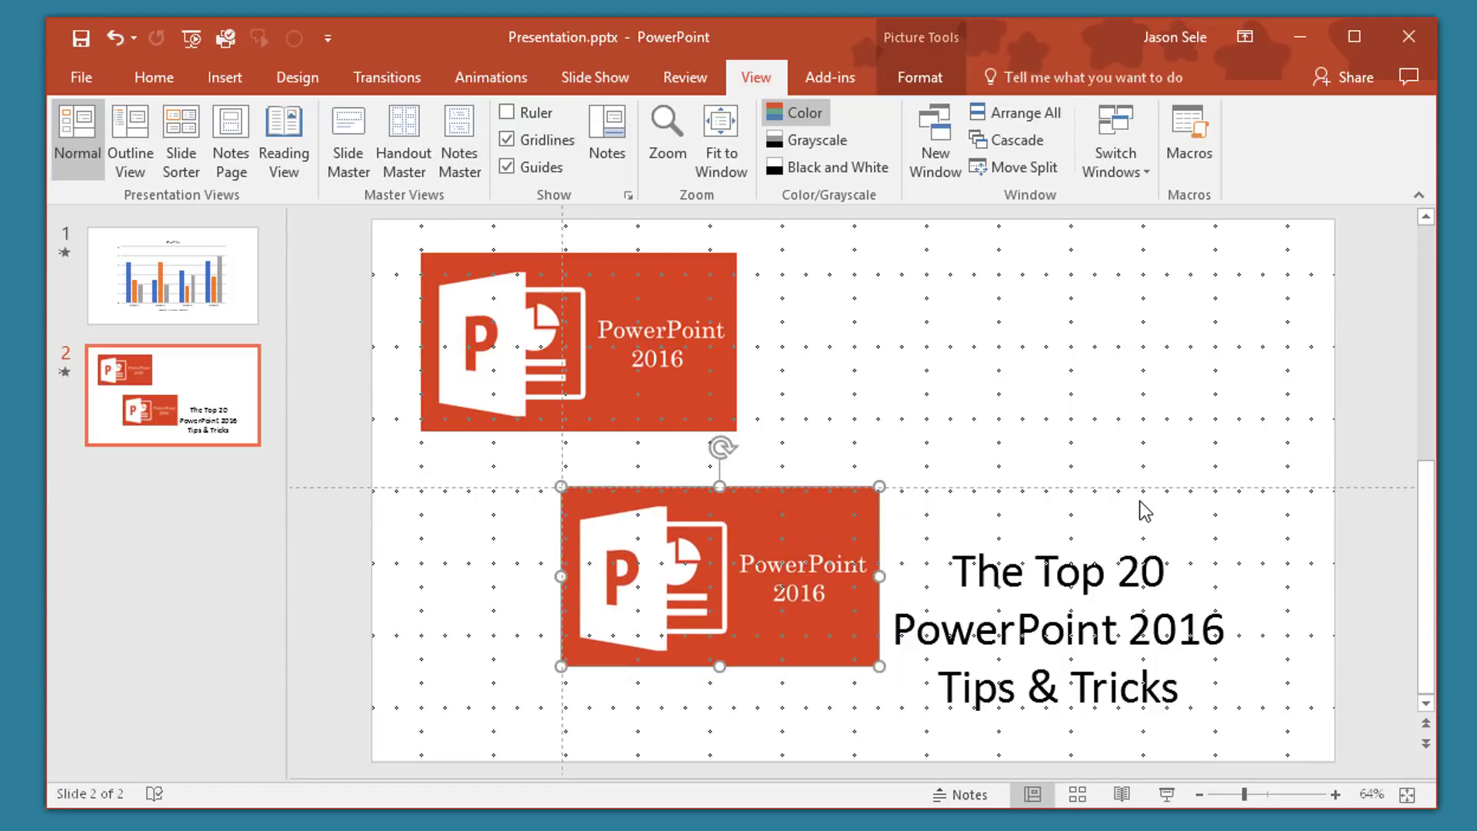
# Enable snap objects to grid with custom 0.18 spacing, and show the rulers
pyautogui.click(629, 197)
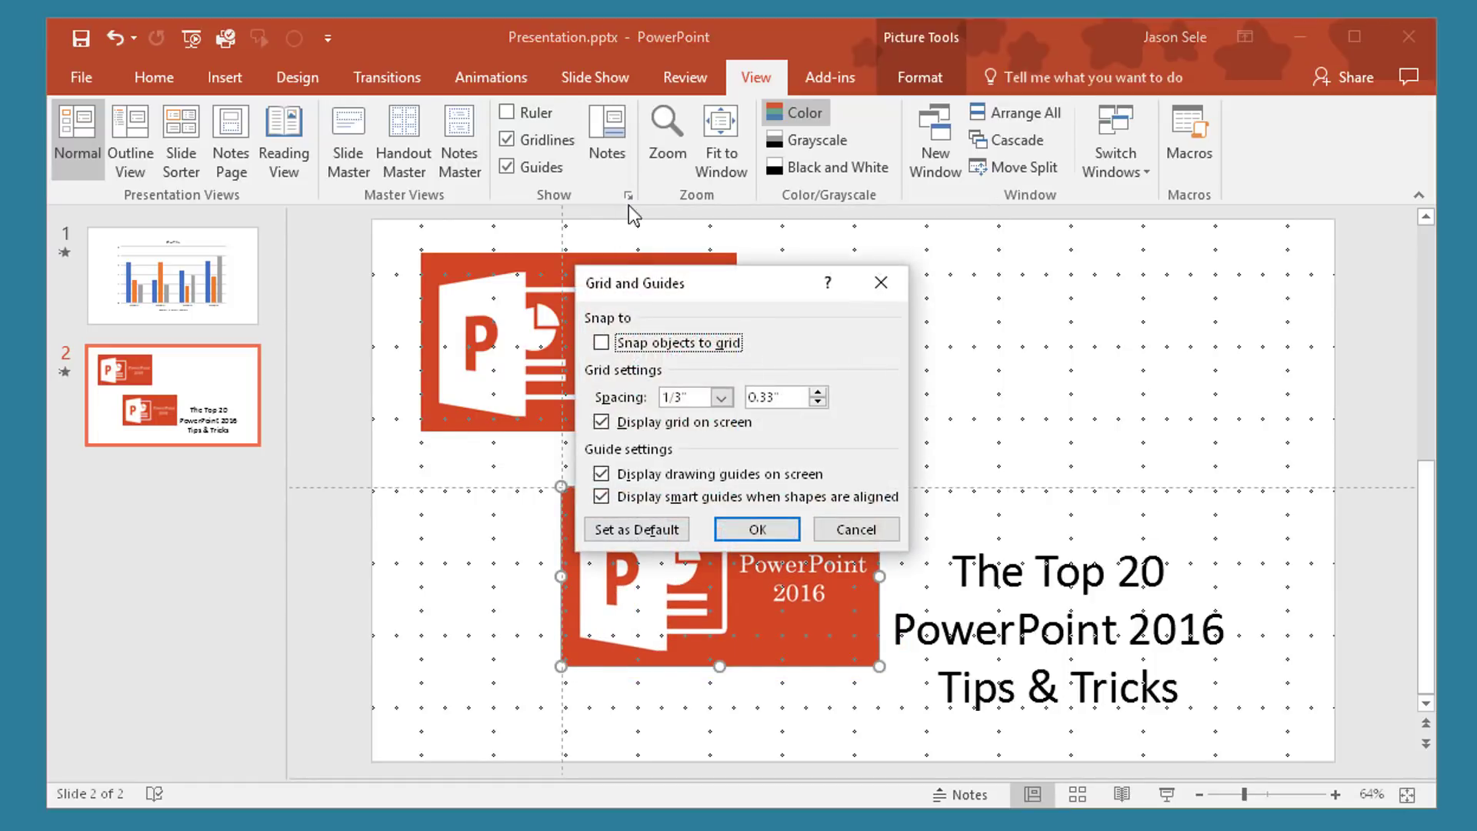
pyautogui.click(602, 345)
pyautogui.click(721, 398)
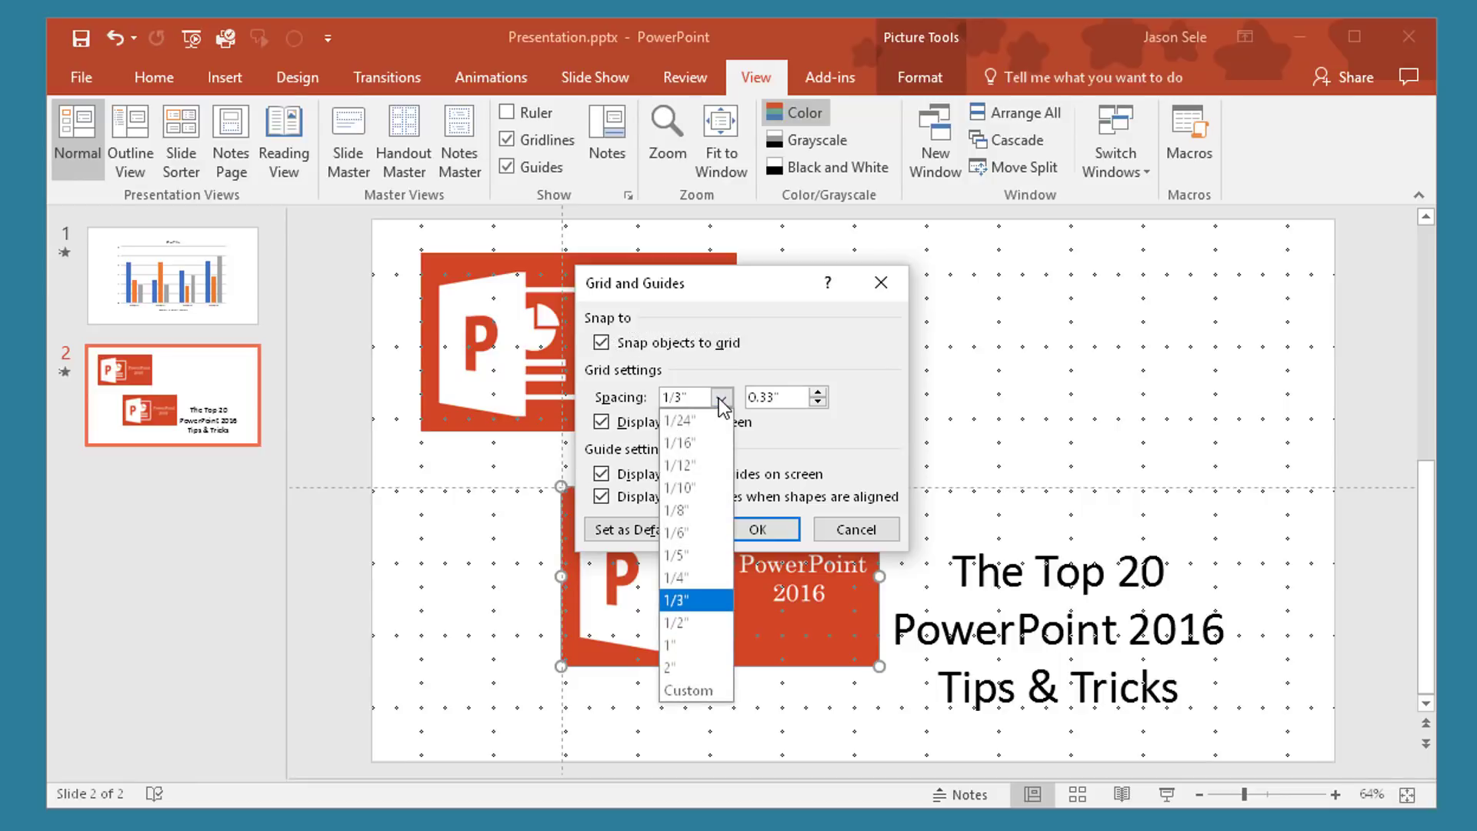
pyautogui.click(690, 513)
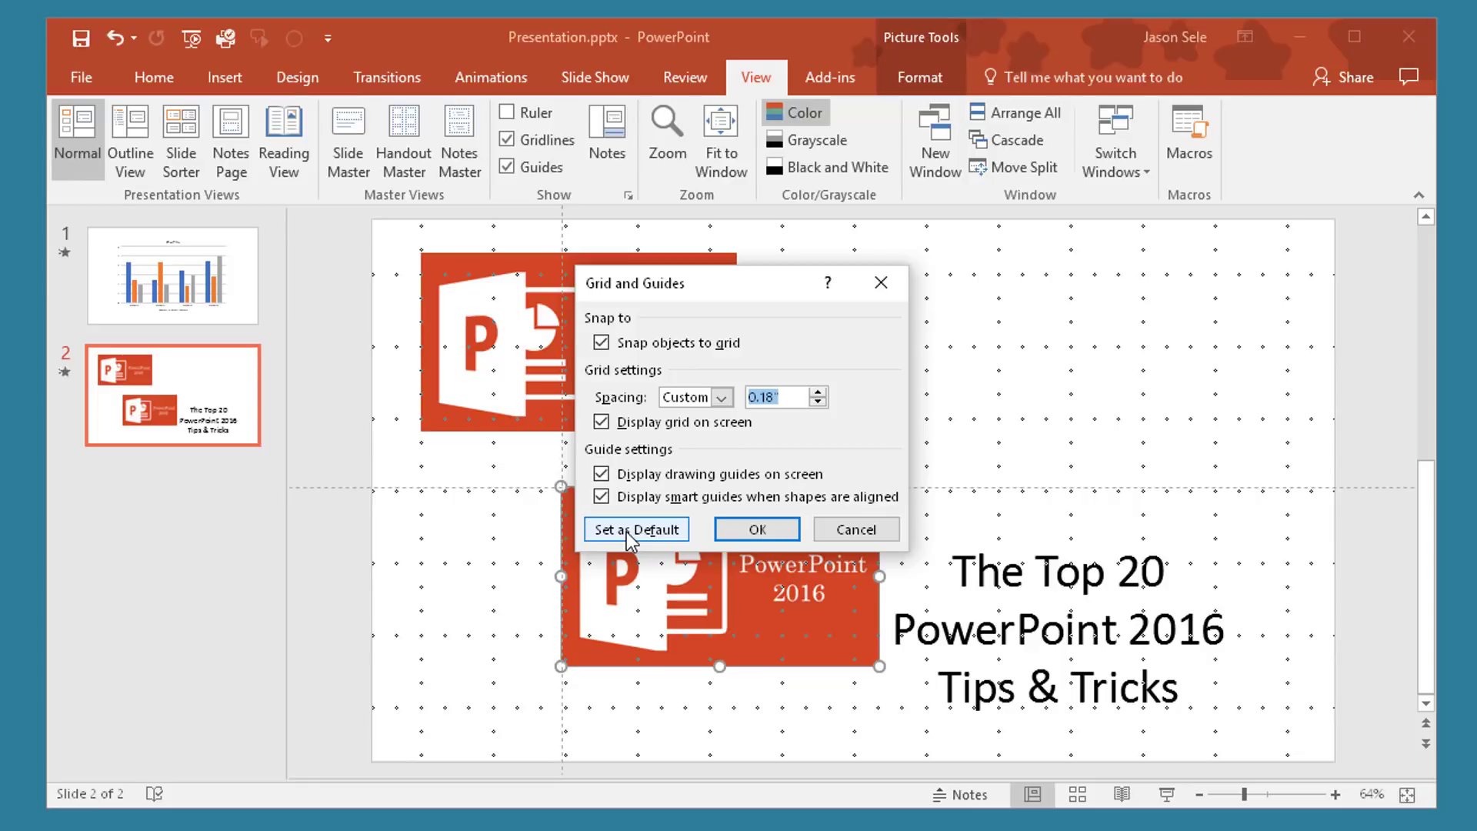
pyautogui.click(789, 531)
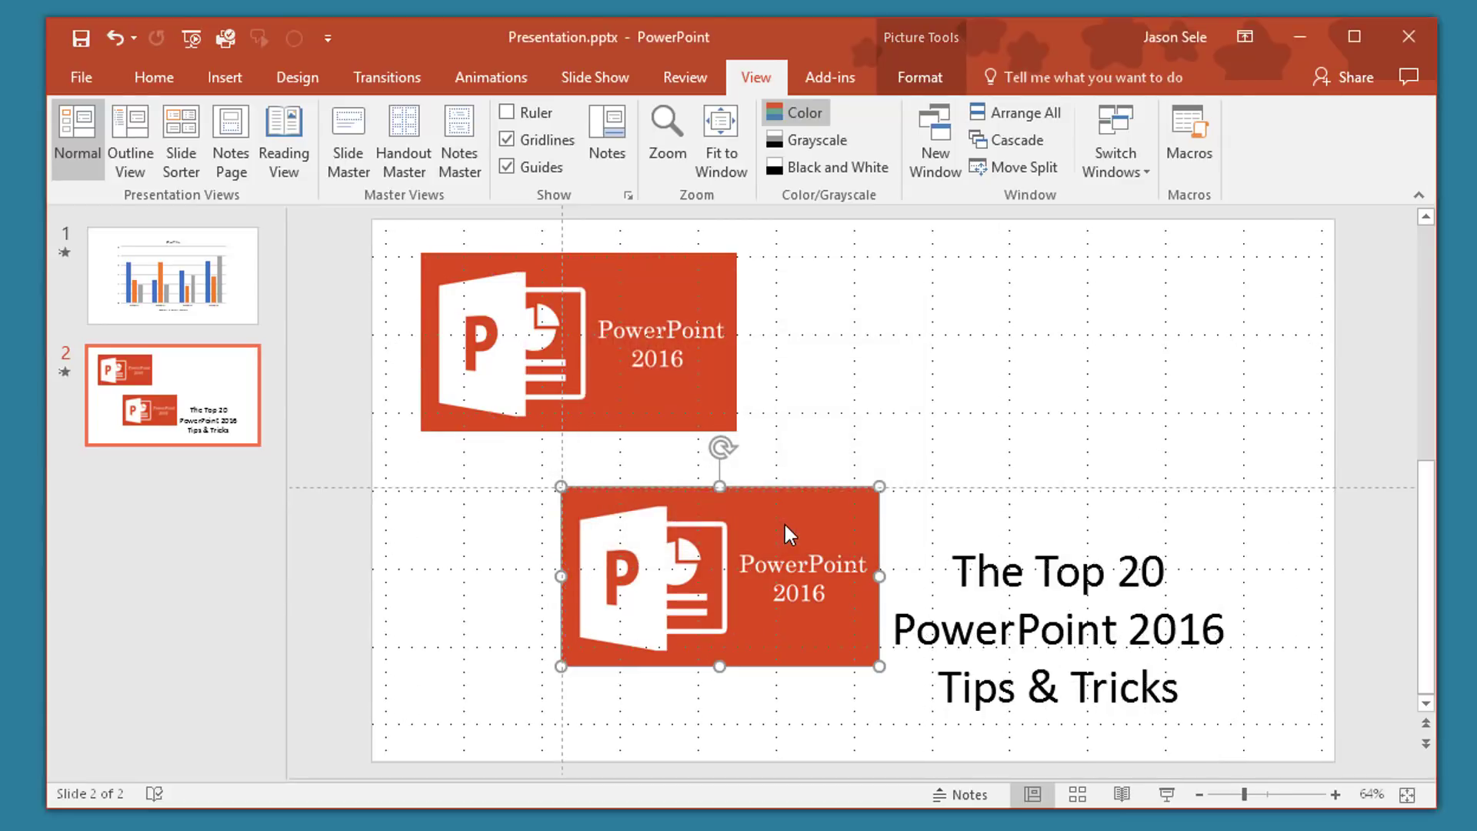
pyautogui.click(506, 112)
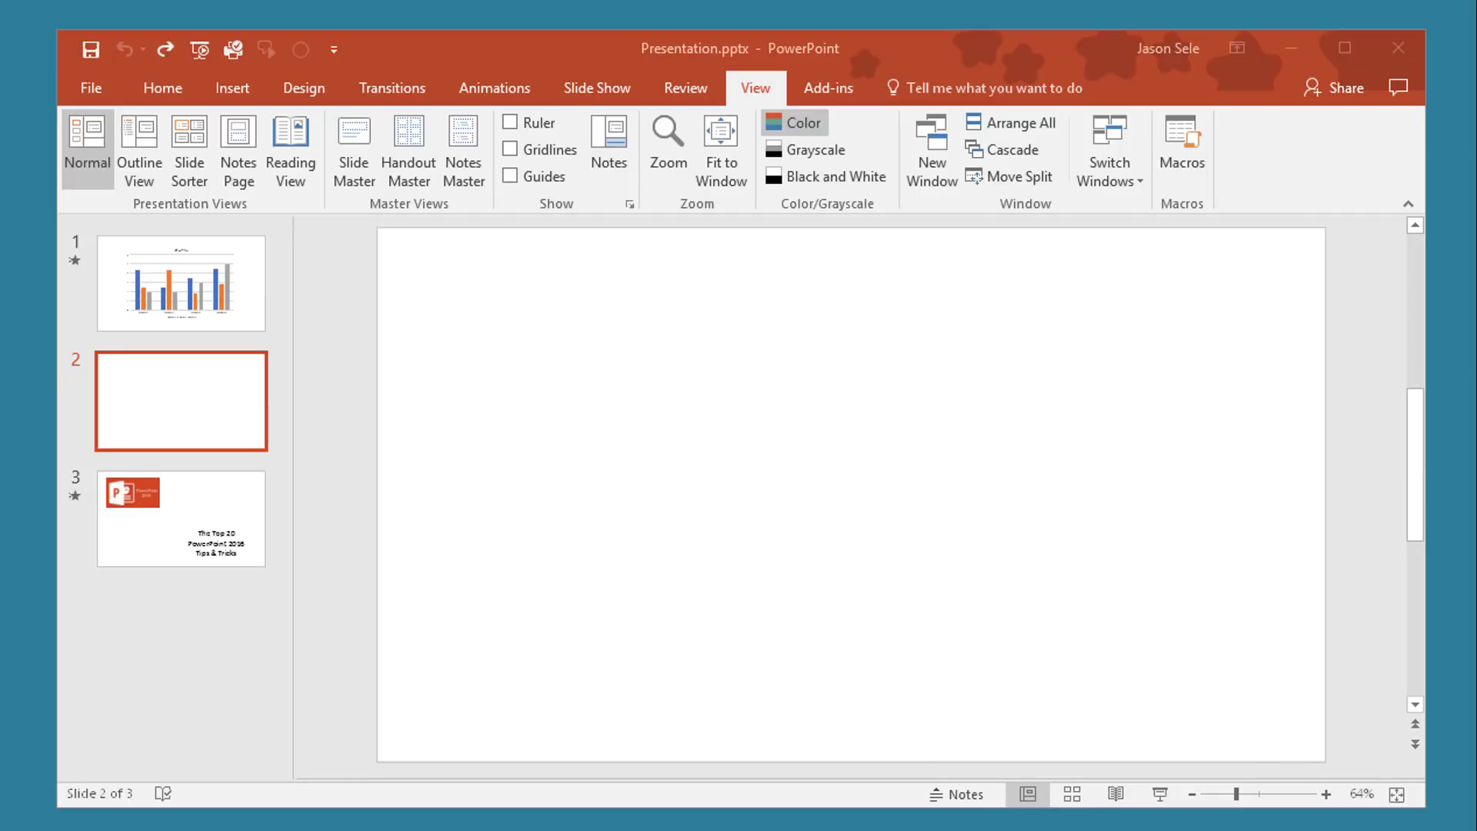
# Open Recover Unsaved Presentations from File > Open to view the empty recovery folder
pyautogui.click(81, 86)
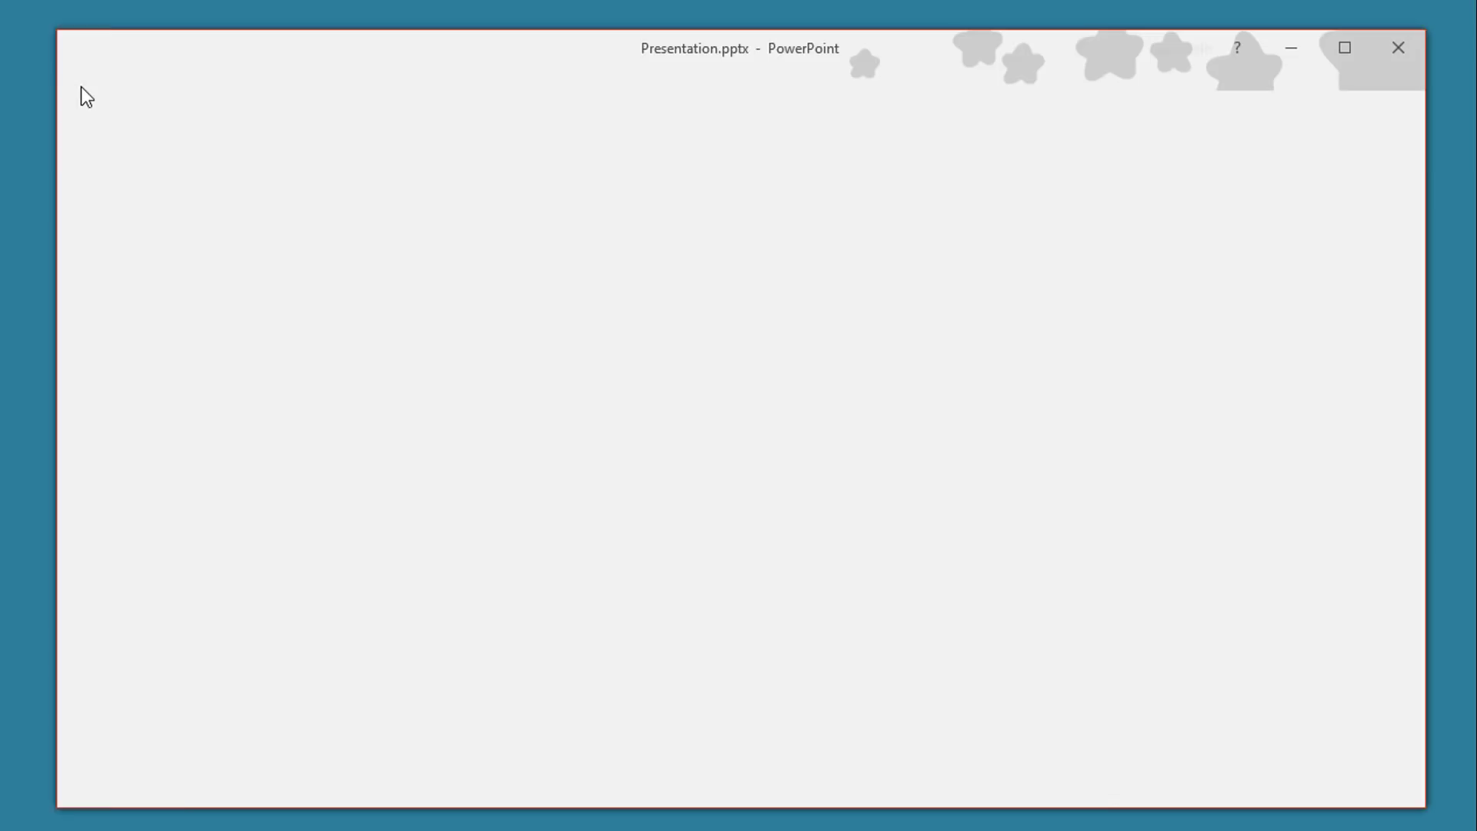
pyautogui.click(100, 235)
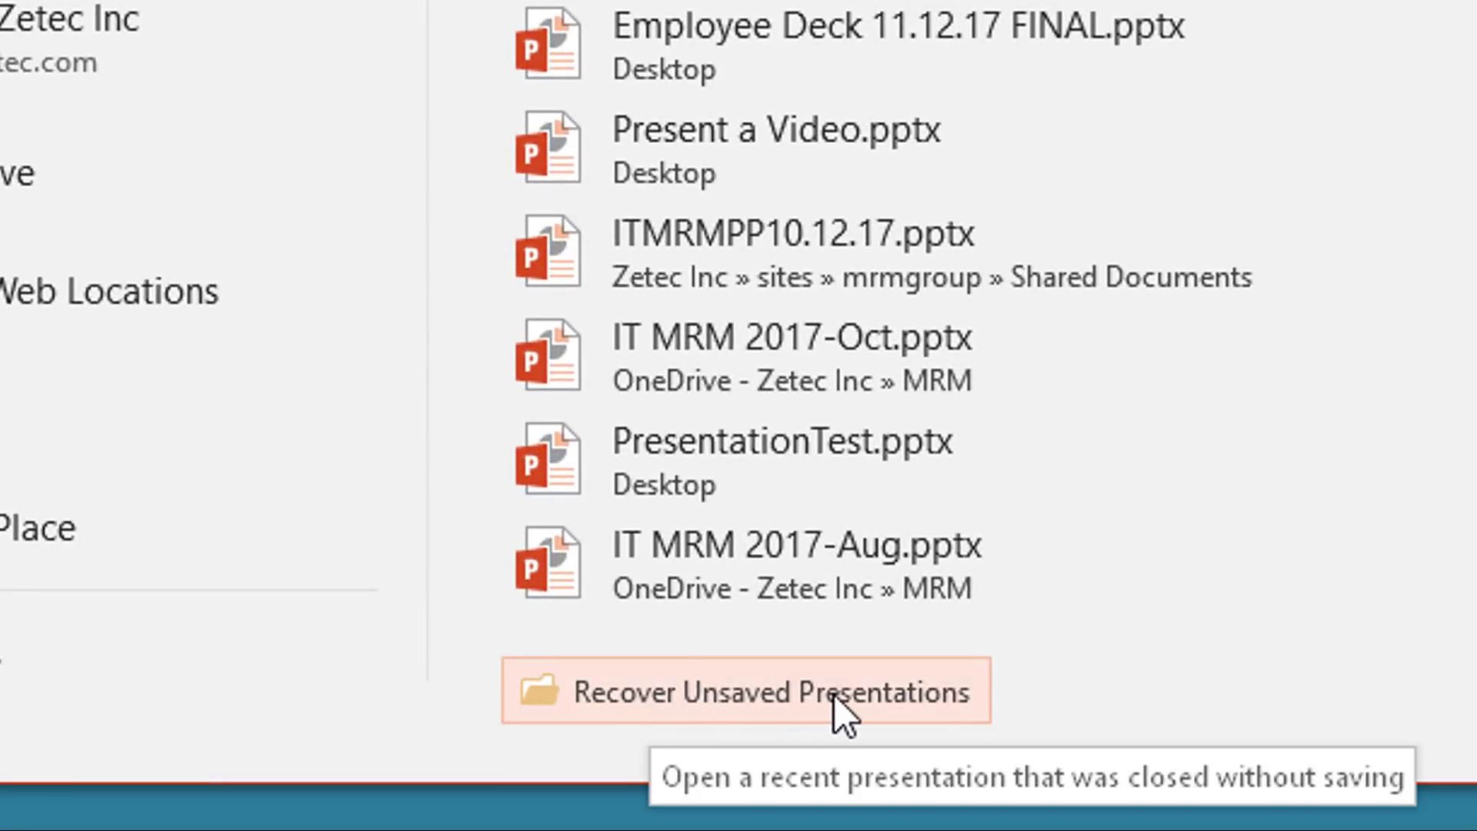
pyautogui.click(807, 725)
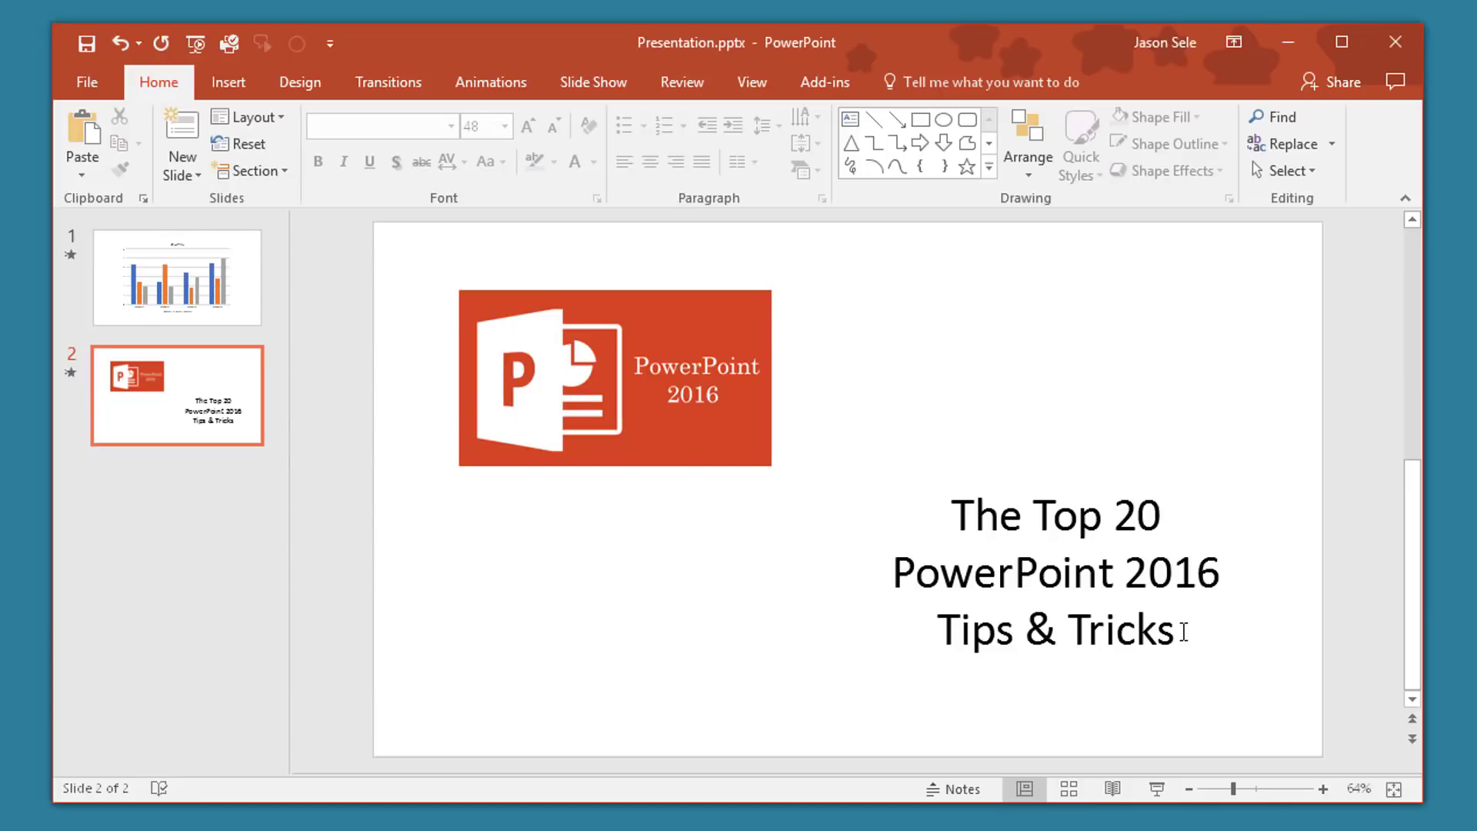
# Colour all three lines of the 'Top 20' title with the logo's red using the Eyedropper
pyautogui.click(1183, 632)
pyautogui.moveTo(1183, 632); pyautogui.dragTo(976, 517)
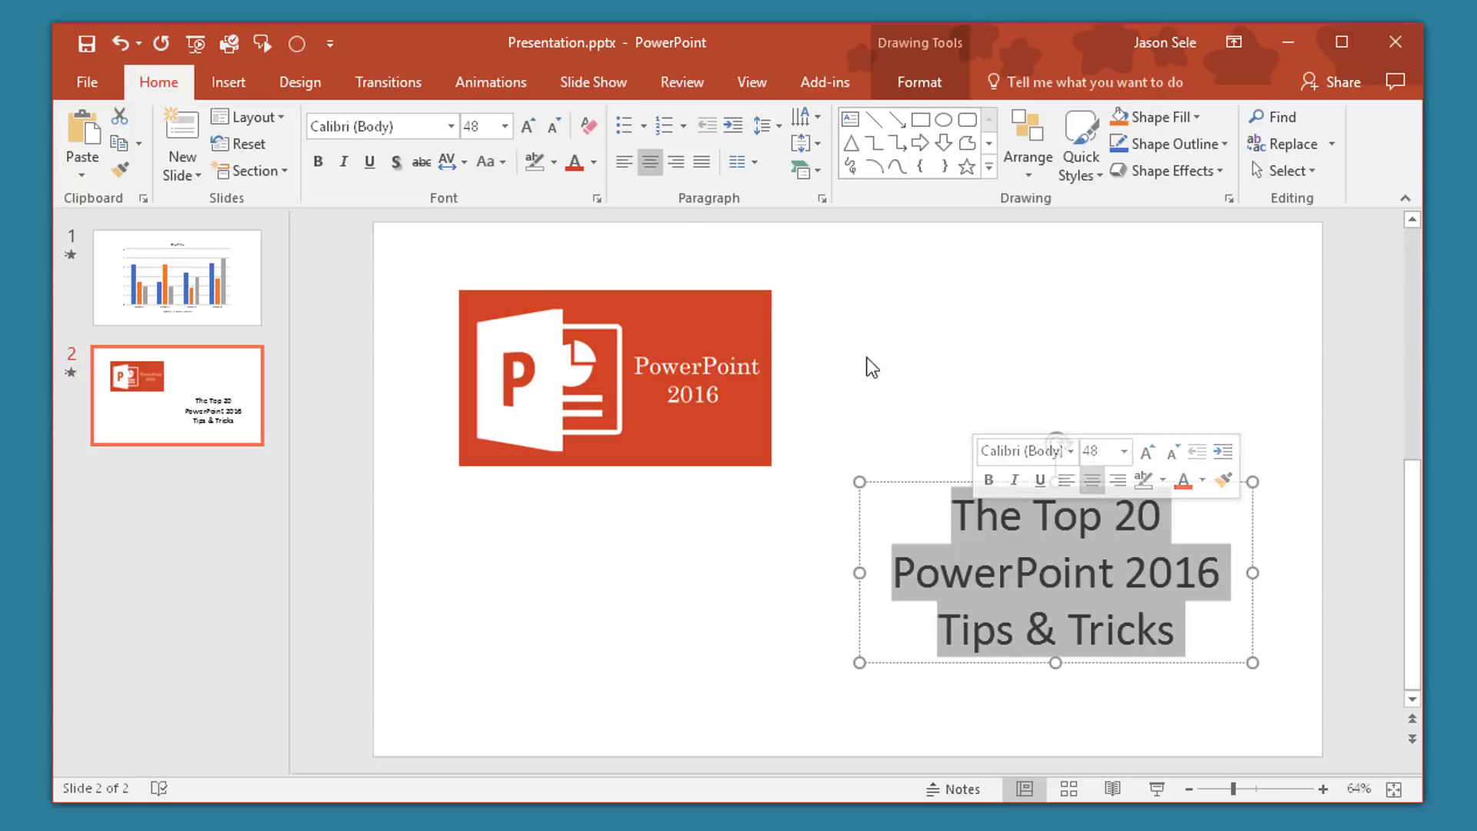
pyautogui.click(597, 164)
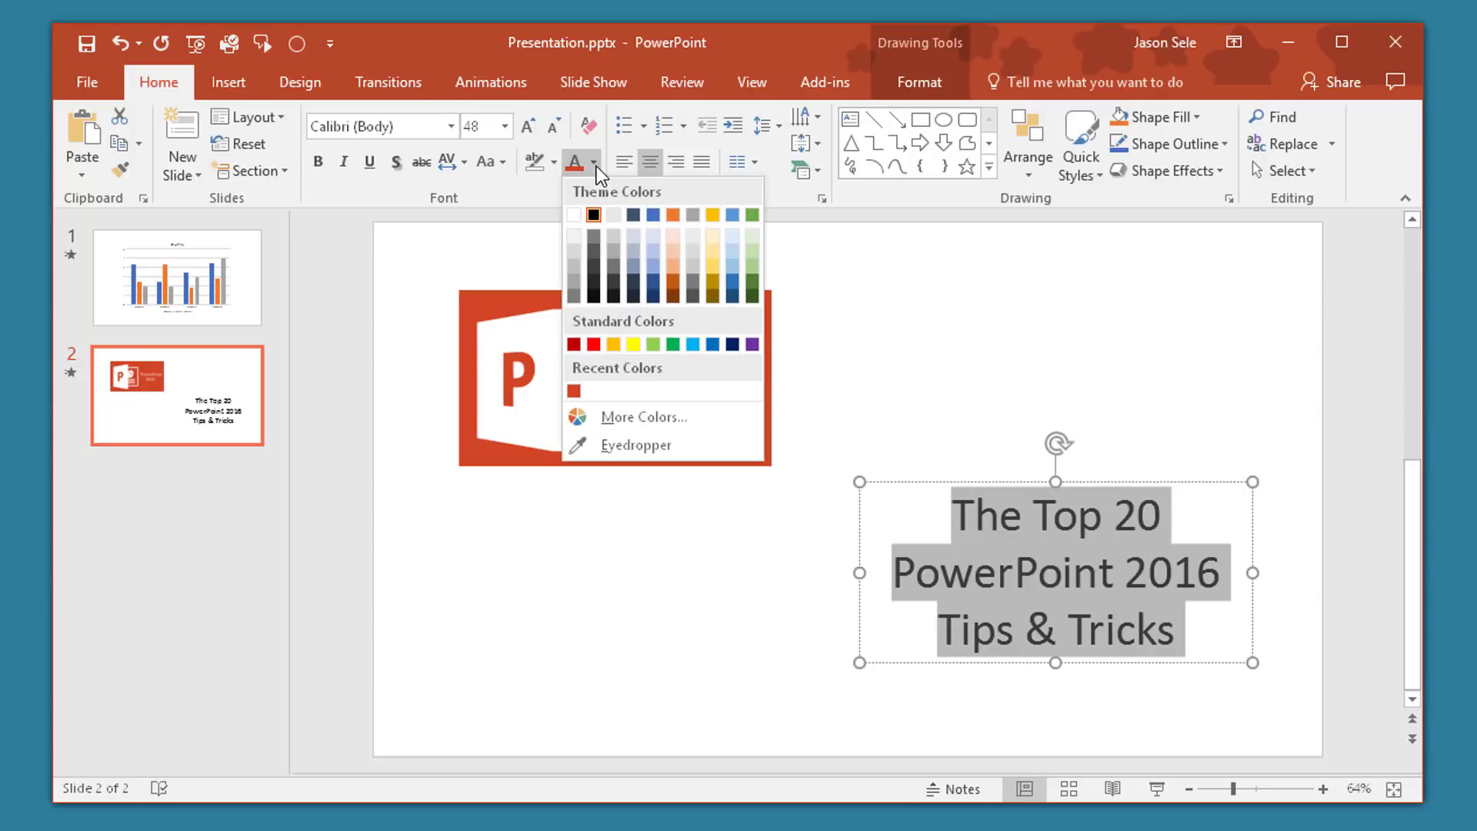
pyautogui.click(629, 445)
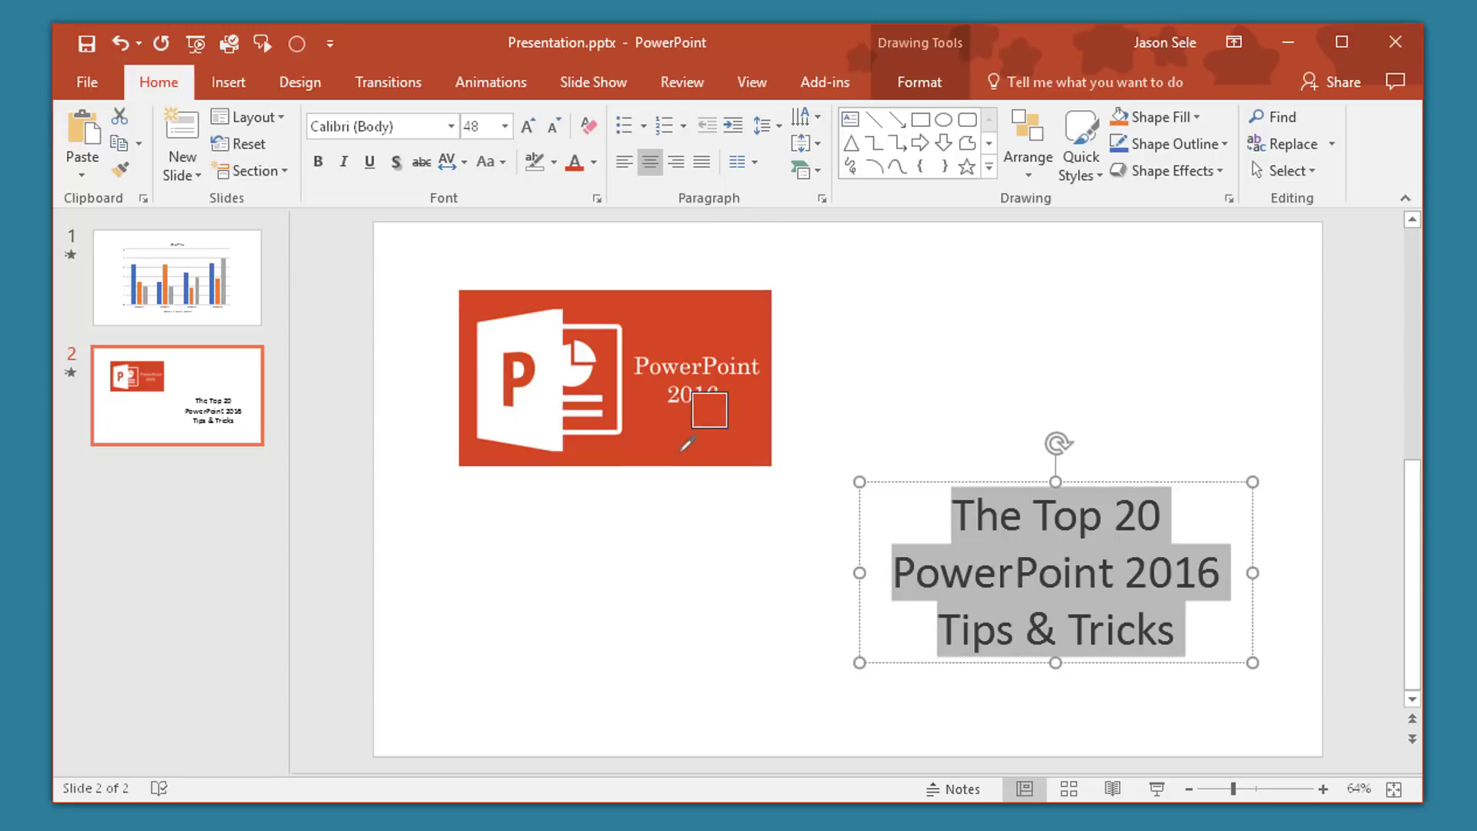
pyautogui.moveTo(739, 412)
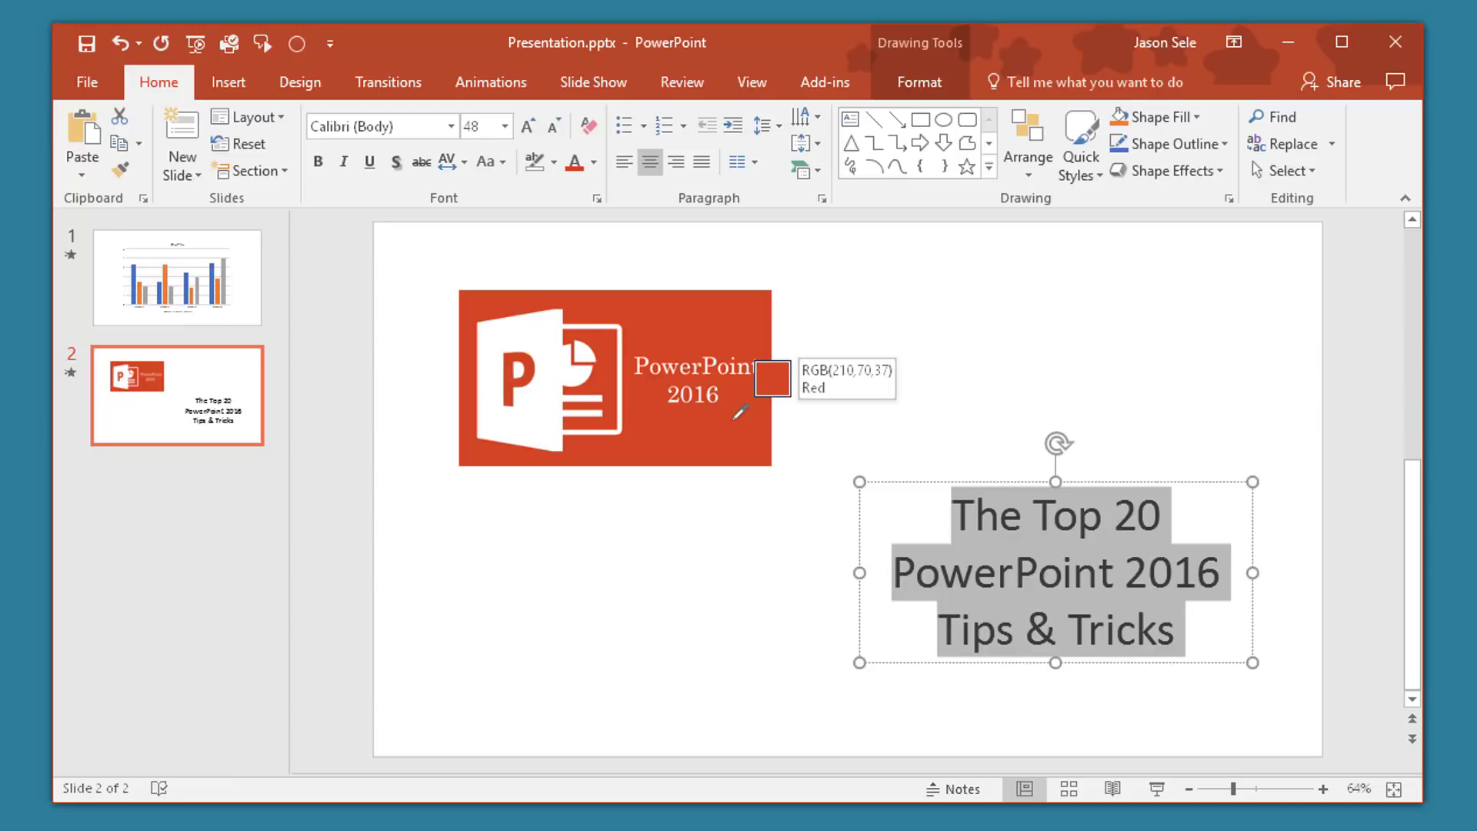
pyautogui.click(739, 413)
pyautogui.click(802, 624)
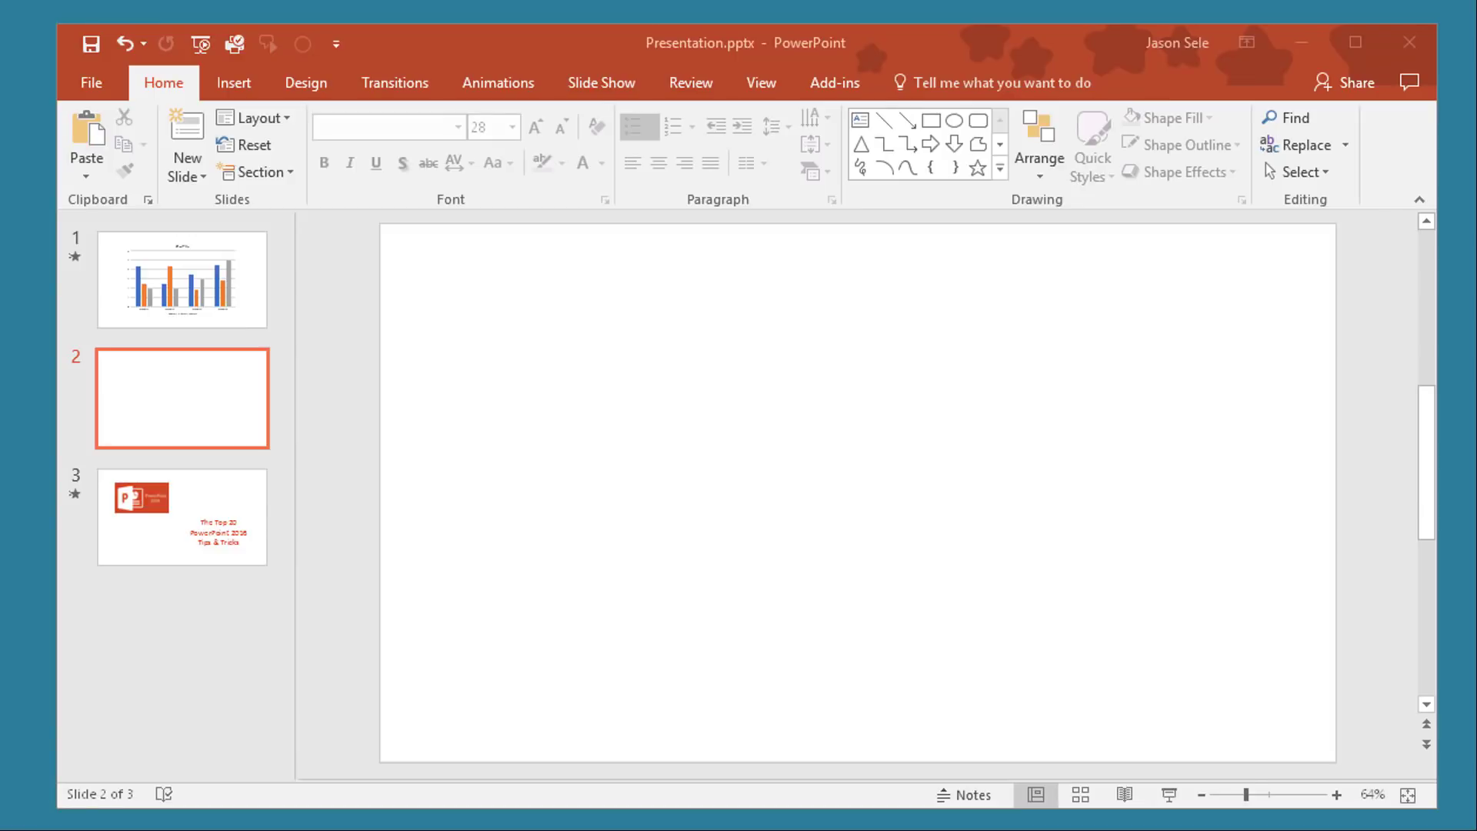
# Draw a large blue rectangle across the blank second slide
pyautogui.click(240, 84)
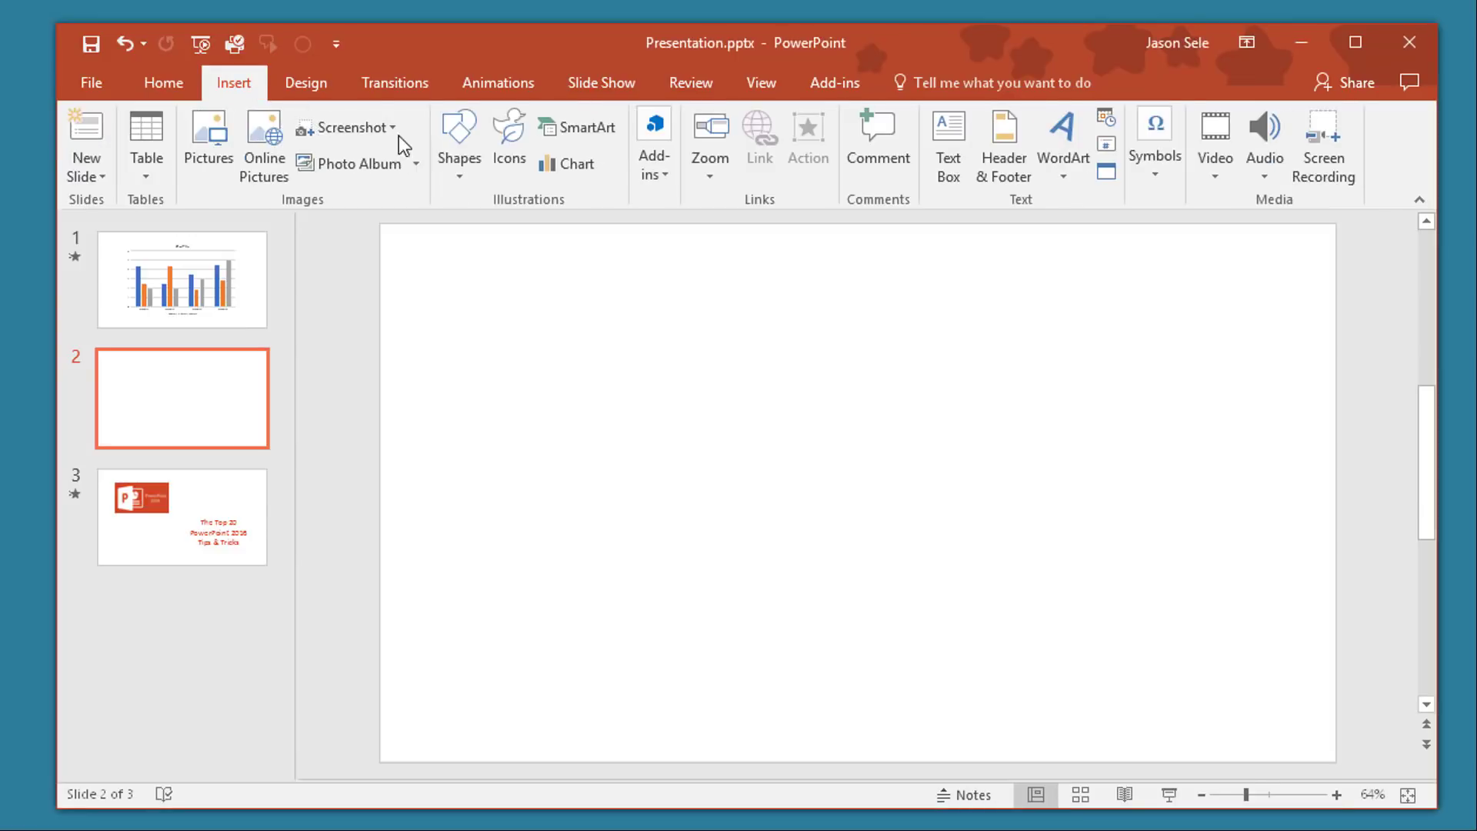
pyautogui.click(455, 163)
pyautogui.click(516, 231)
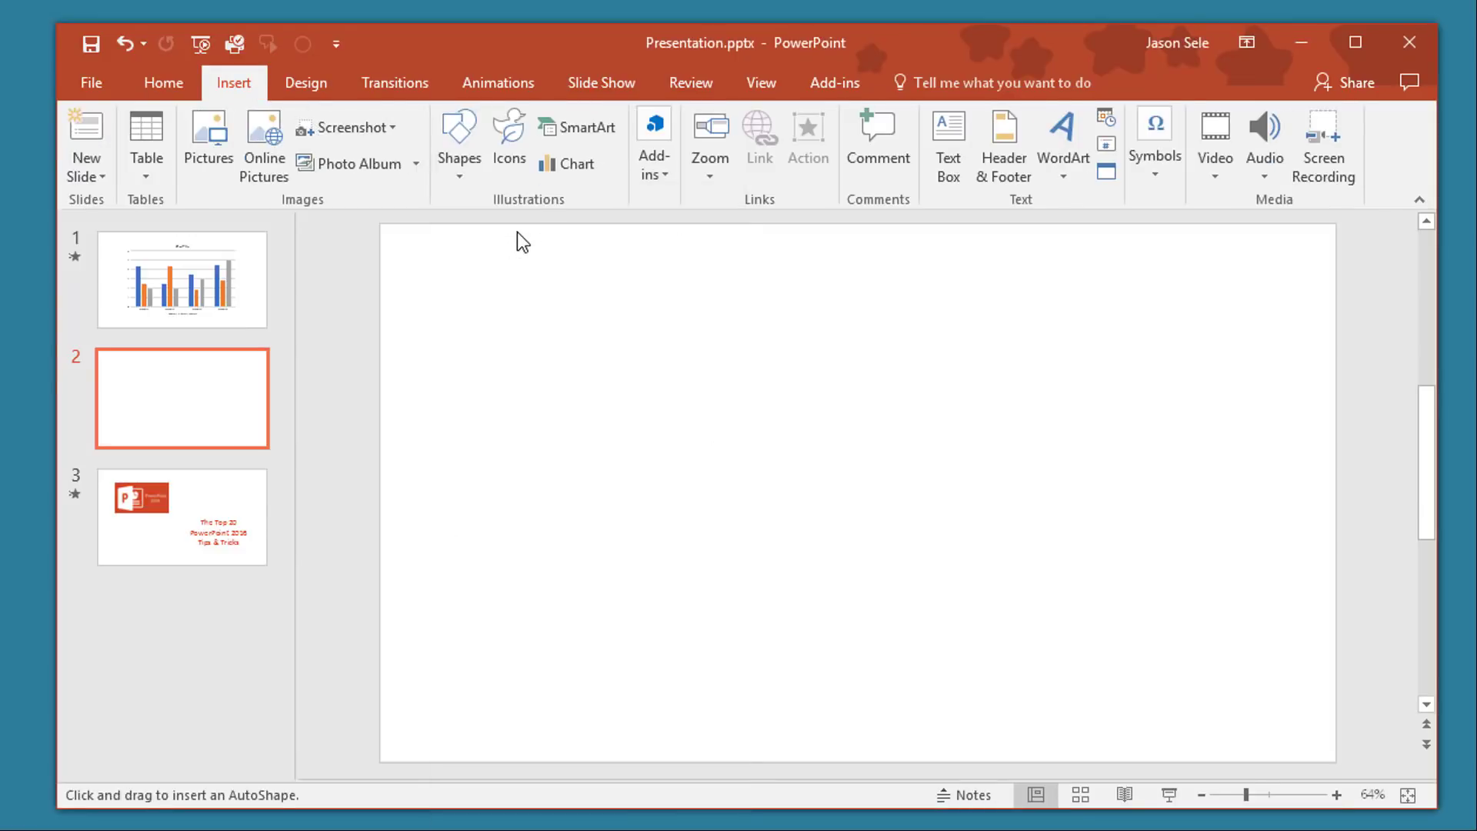
pyautogui.moveTo(573, 311); pyautogui.dragTo(1005, 542)
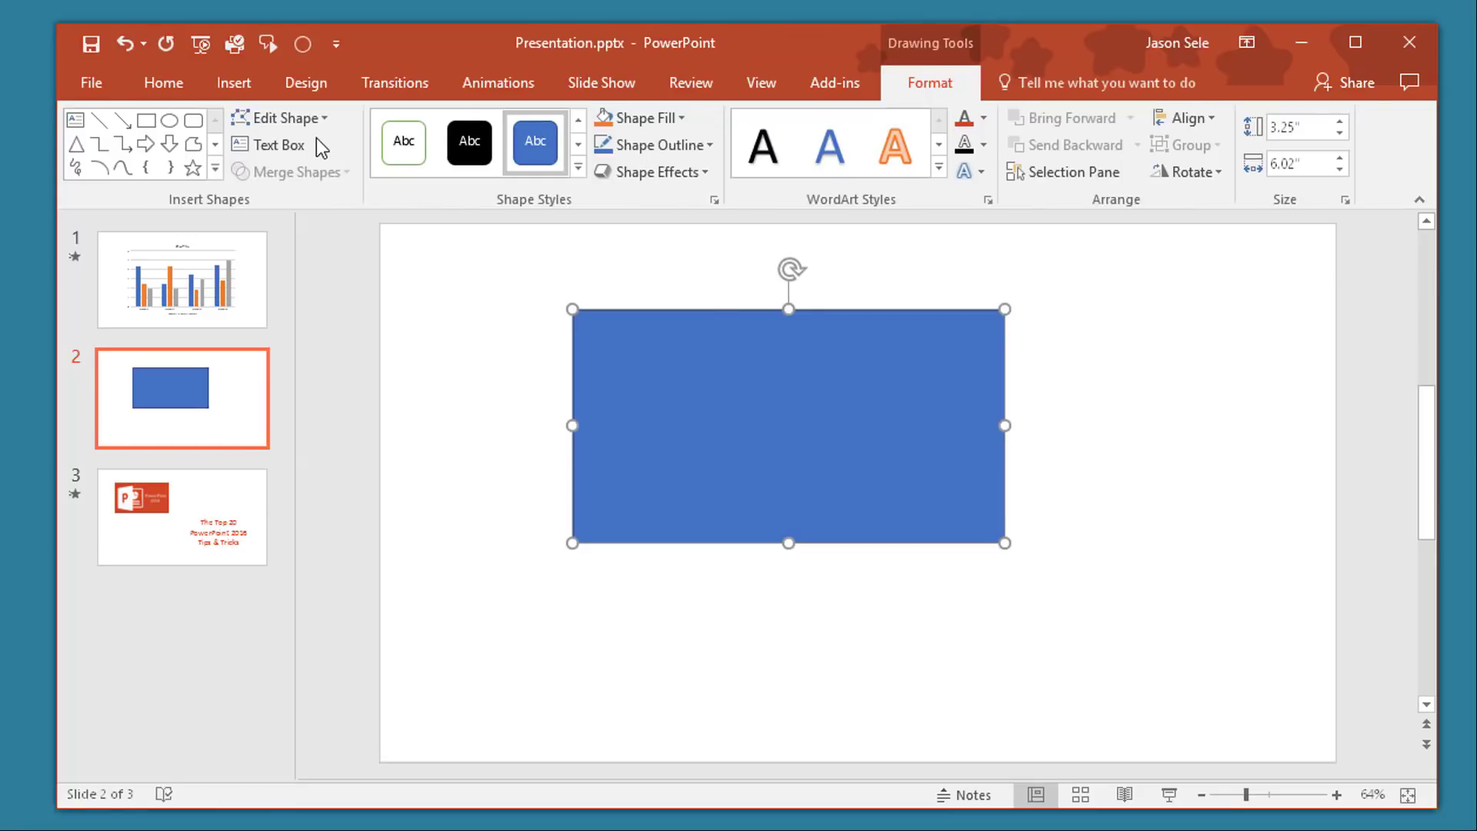
pyautogui.click(306, 126)
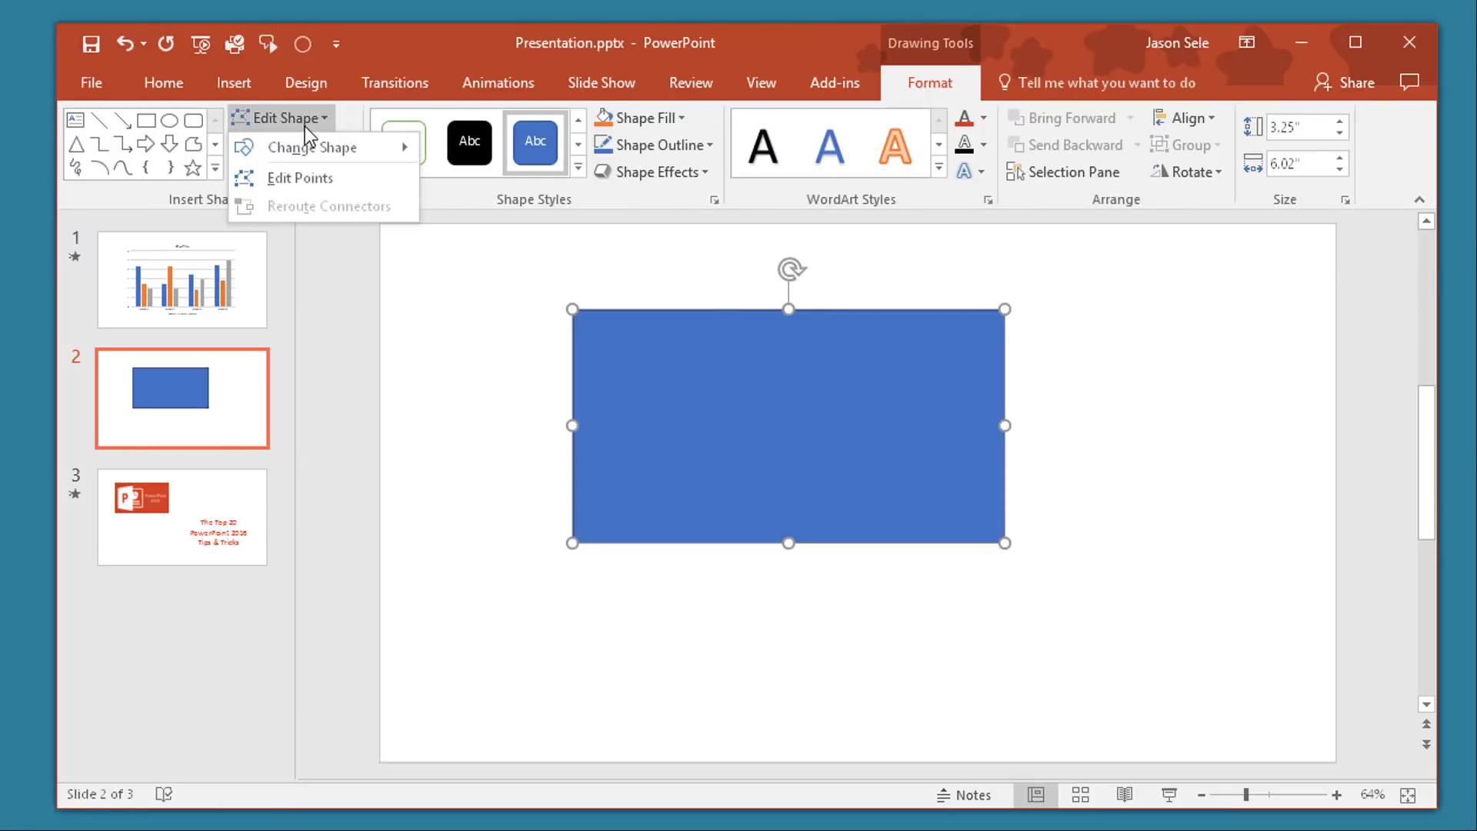
# Edit the rectangle's points: pull corners inward, bend the edges, and curve the top segment
pyautogui.click(301, 178)
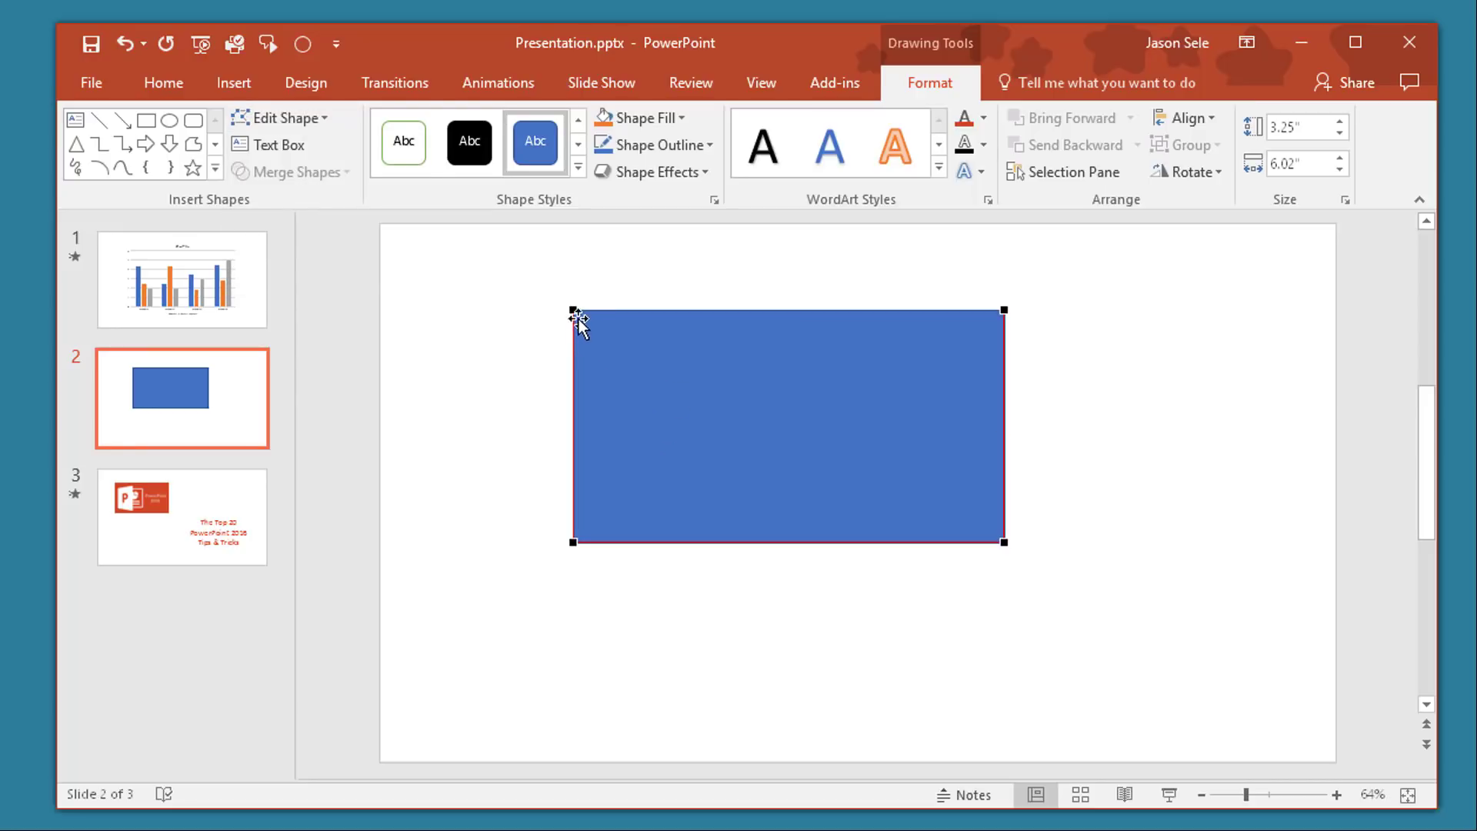
pyautogui.moveTo(574, 311); pyautogui.dragTo(635, 351)
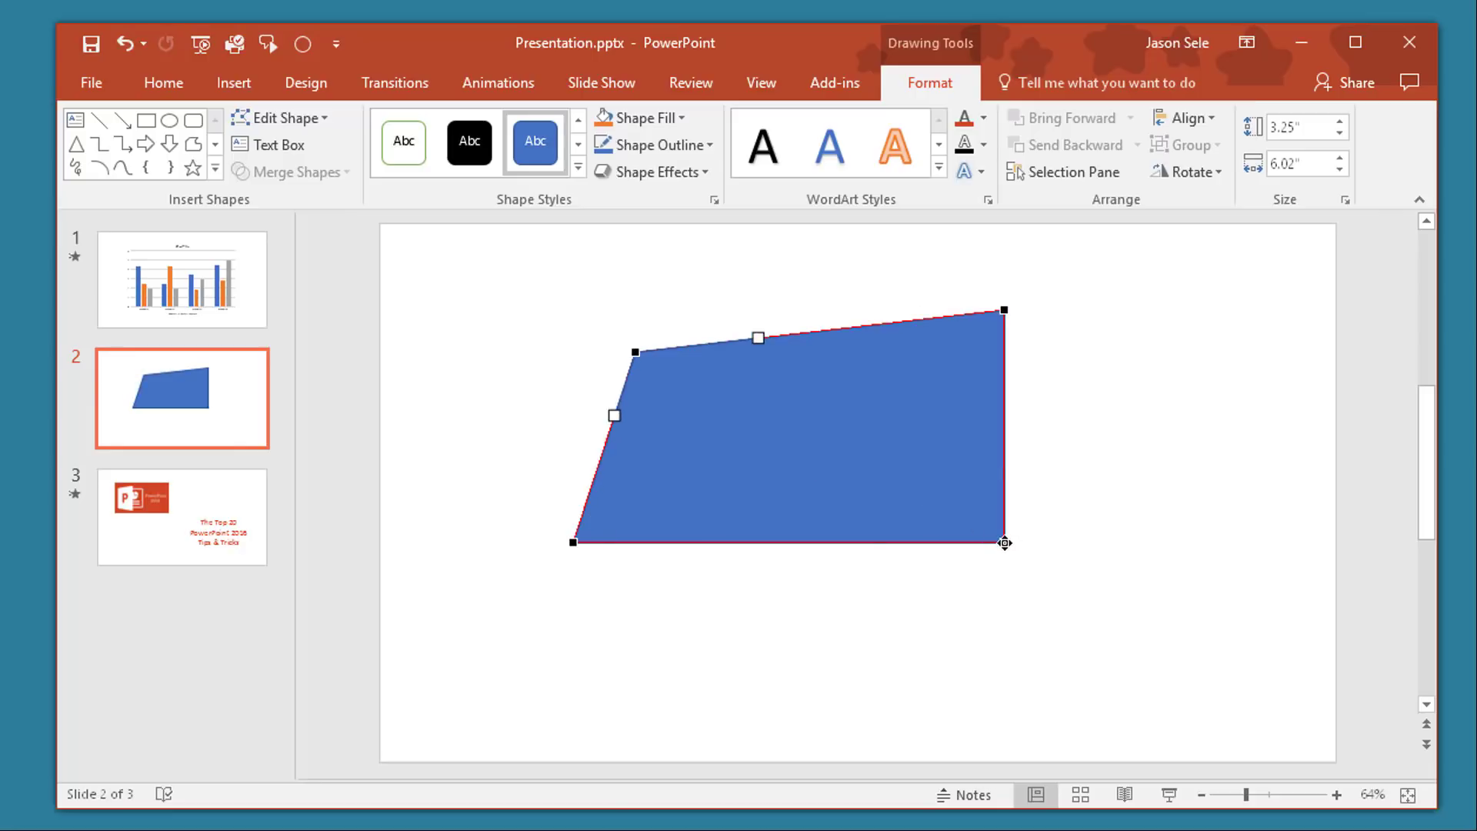
pyautogui.moveTo(1004, 542); pyautogui.dragTo(914, 471)
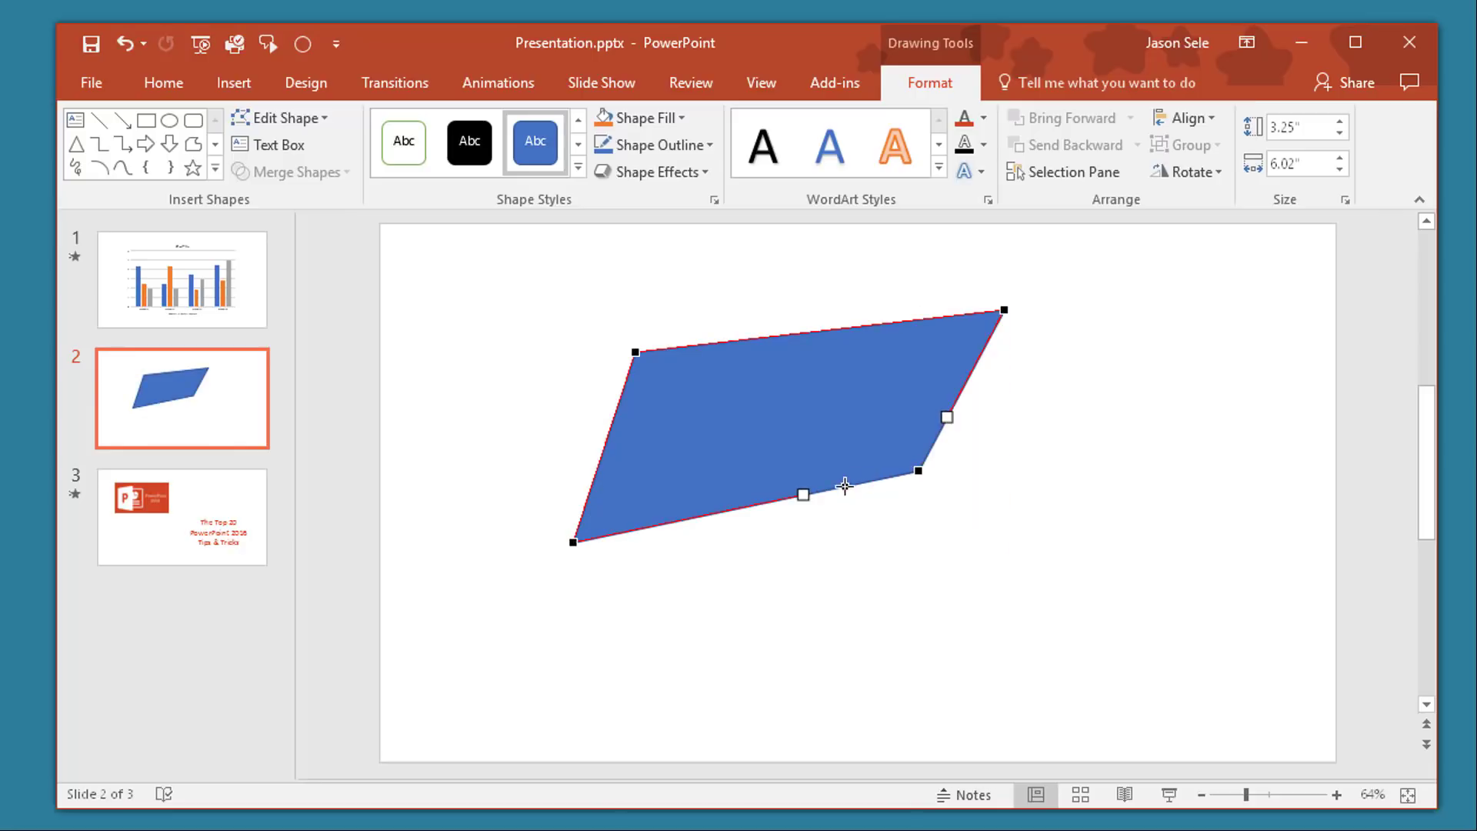
pyautogui.moveTo(732, 510); pyautogui.dragTo(727, 450)
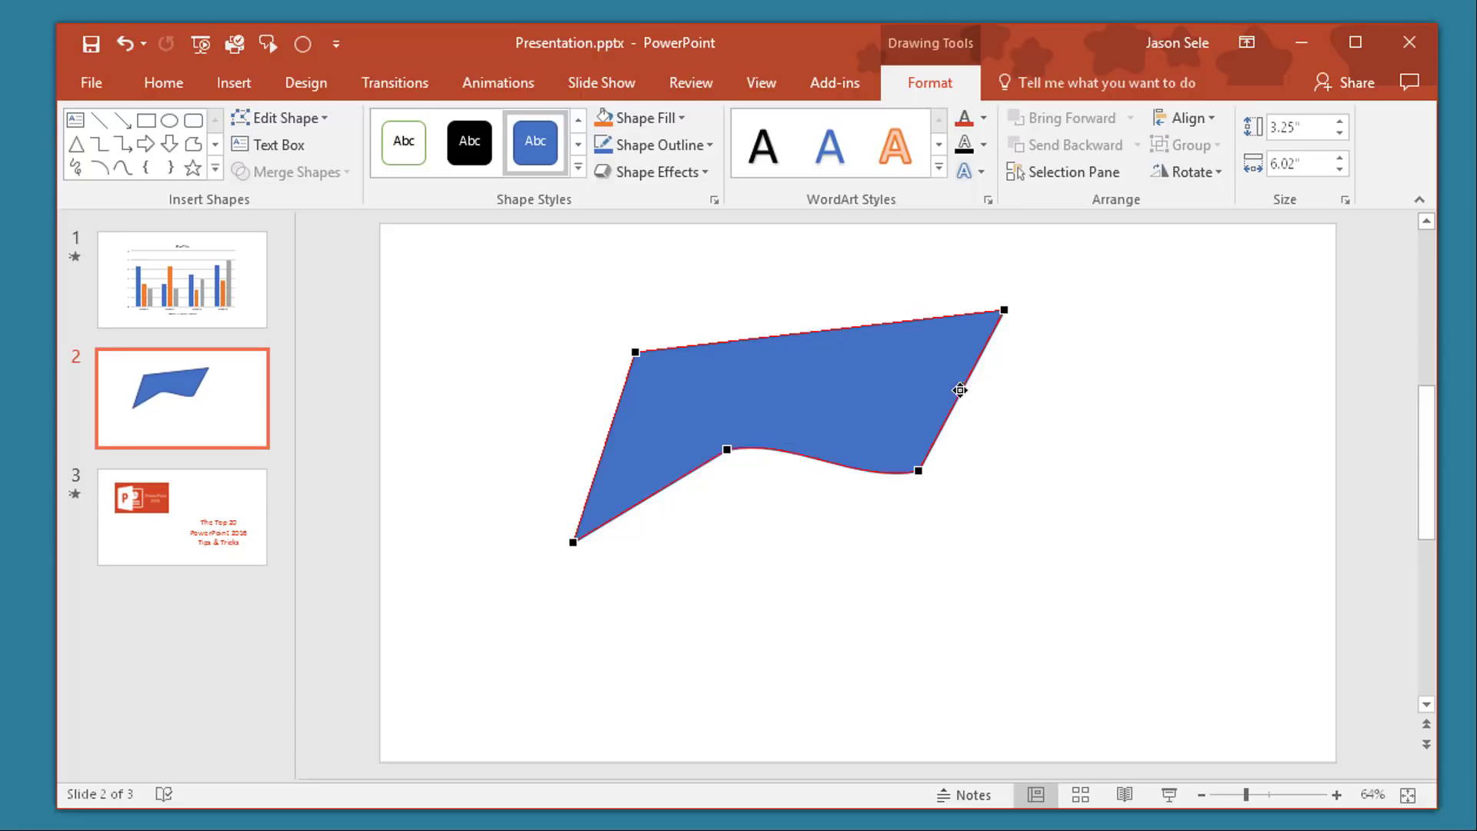
pyautogui.moveTo(963, 391); pyautogui.dragTo(895, 388)
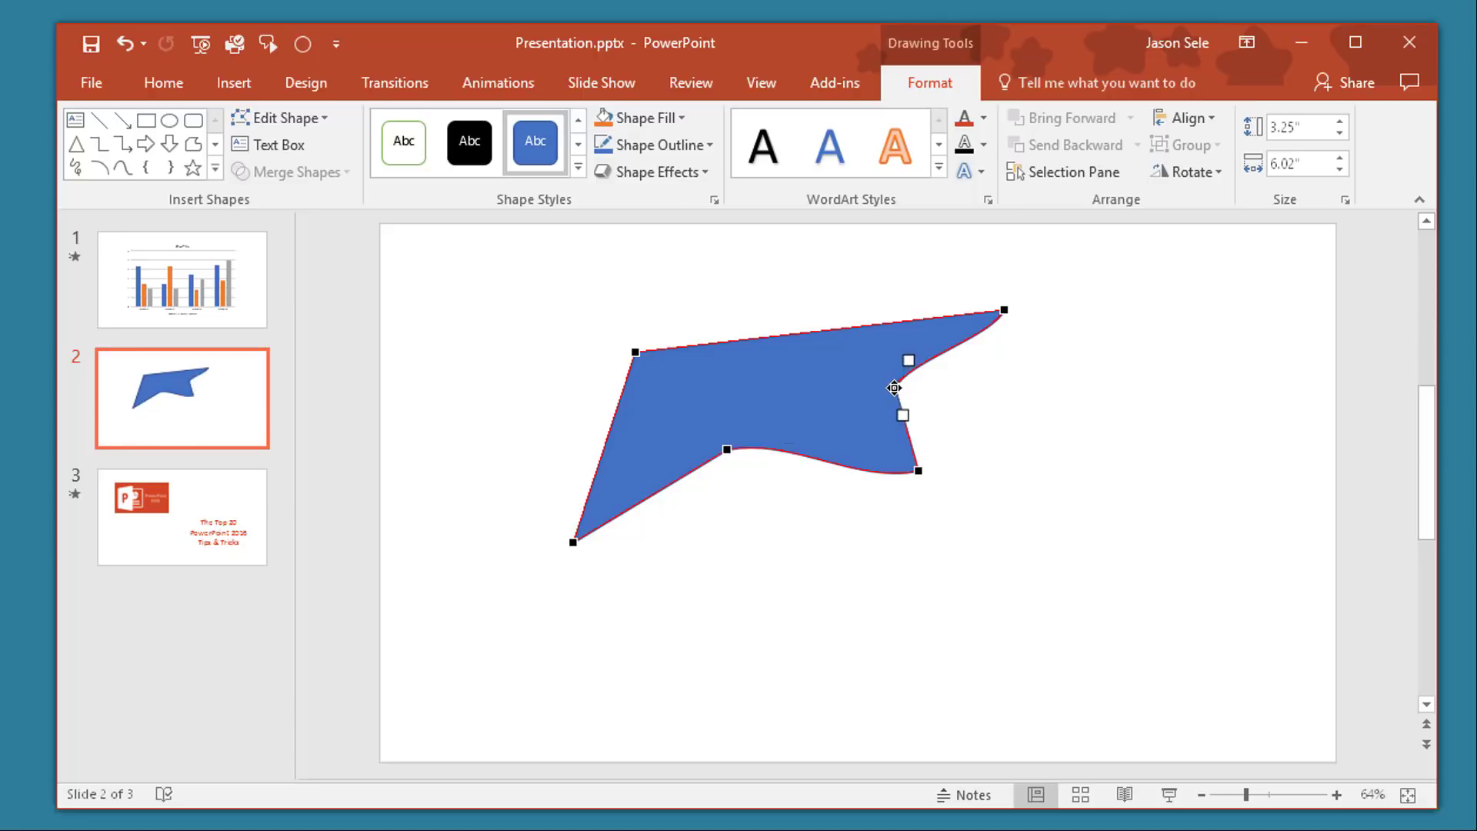
pyautogui.rightClick(775, 336)
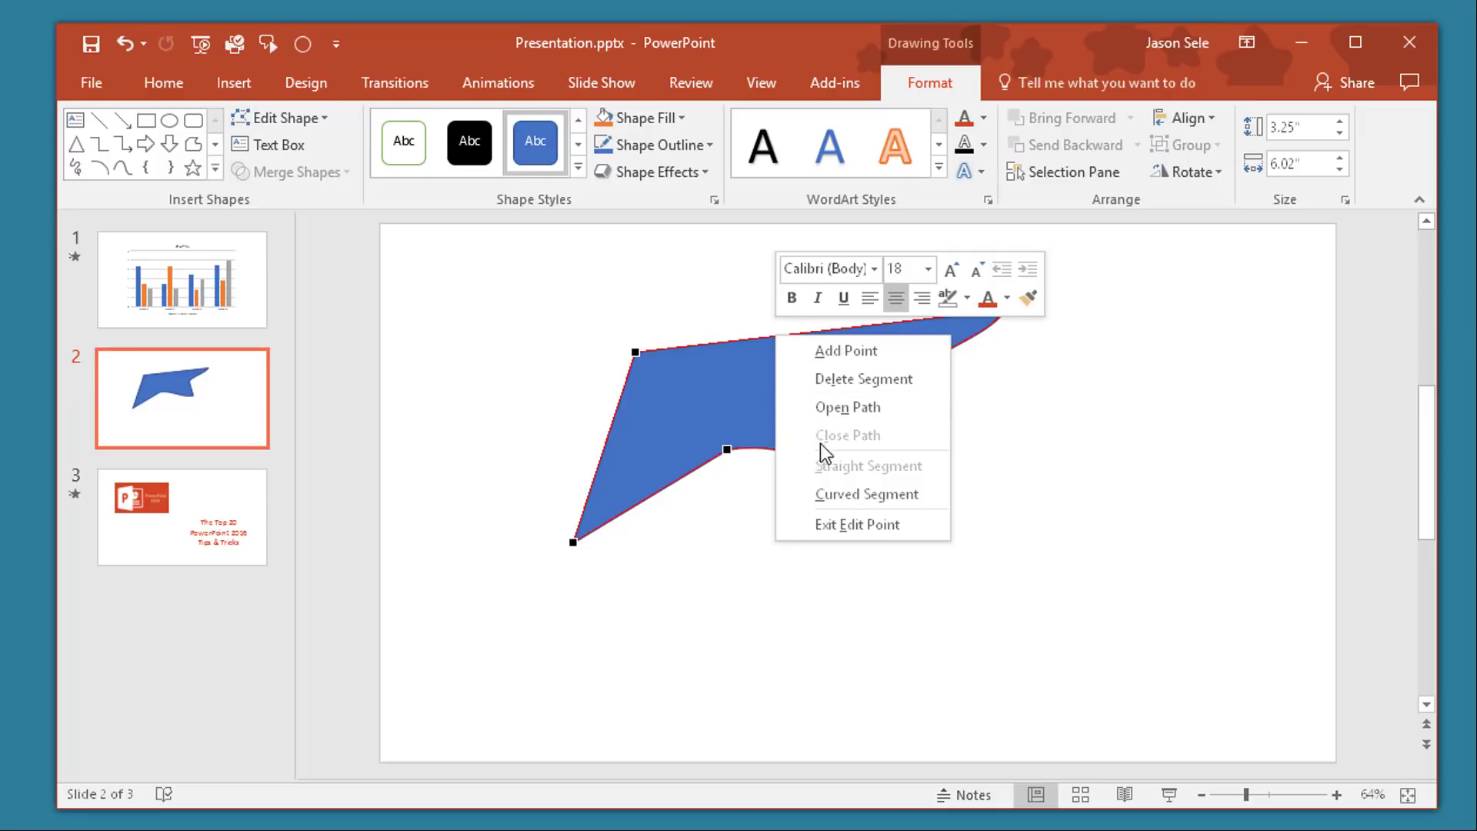
pyautogui.click(829, 492)
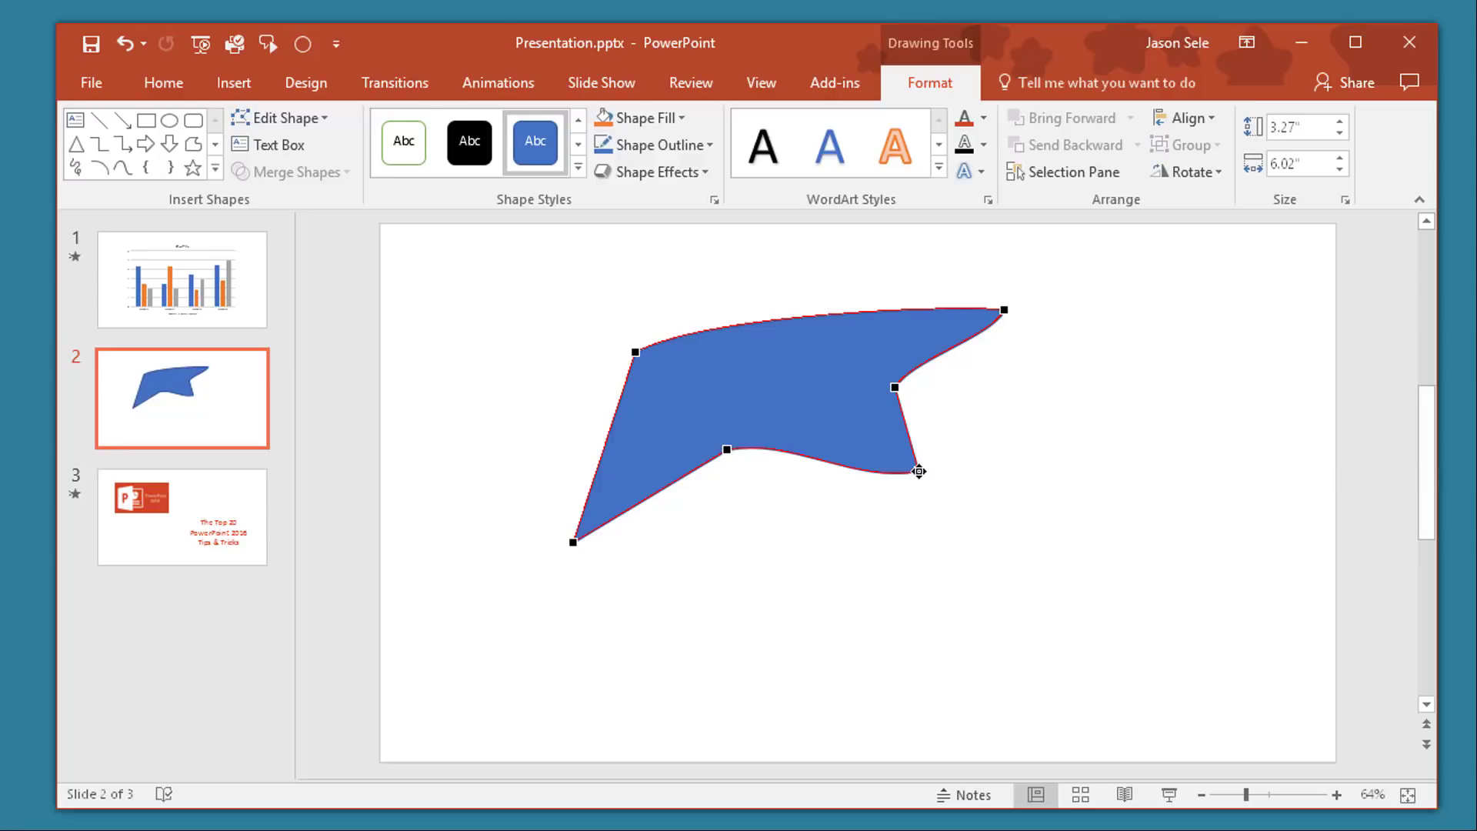
pyautogui.moveTo(918, 470); pyautogui.dragTo(984, 542)
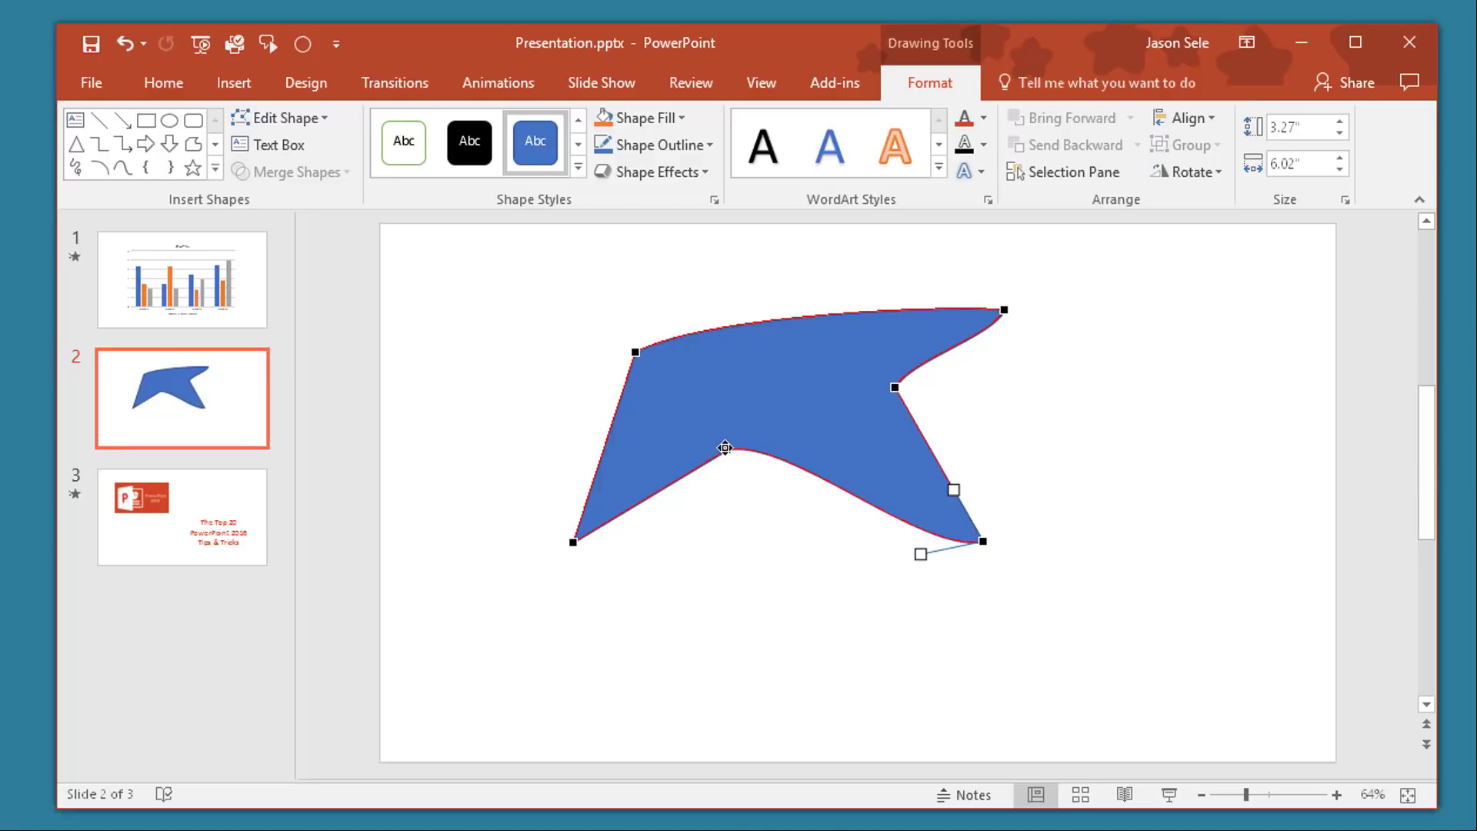
pyautogui.moveTo(727, 449); pyautogui.dragTo(762, 537)
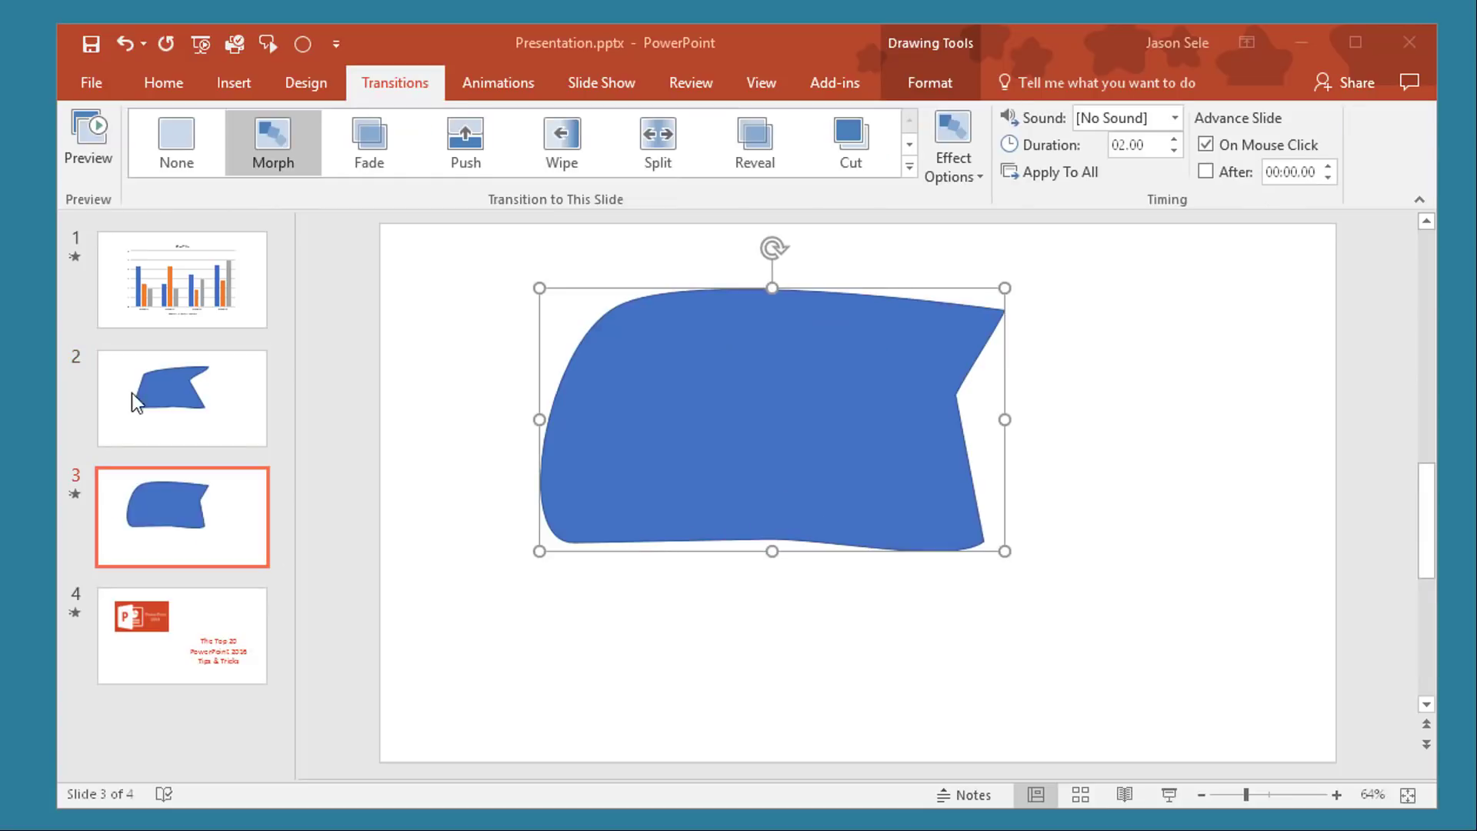
# Preview the Morph transition between the two shape slides
pyautogui.click(231, 148)
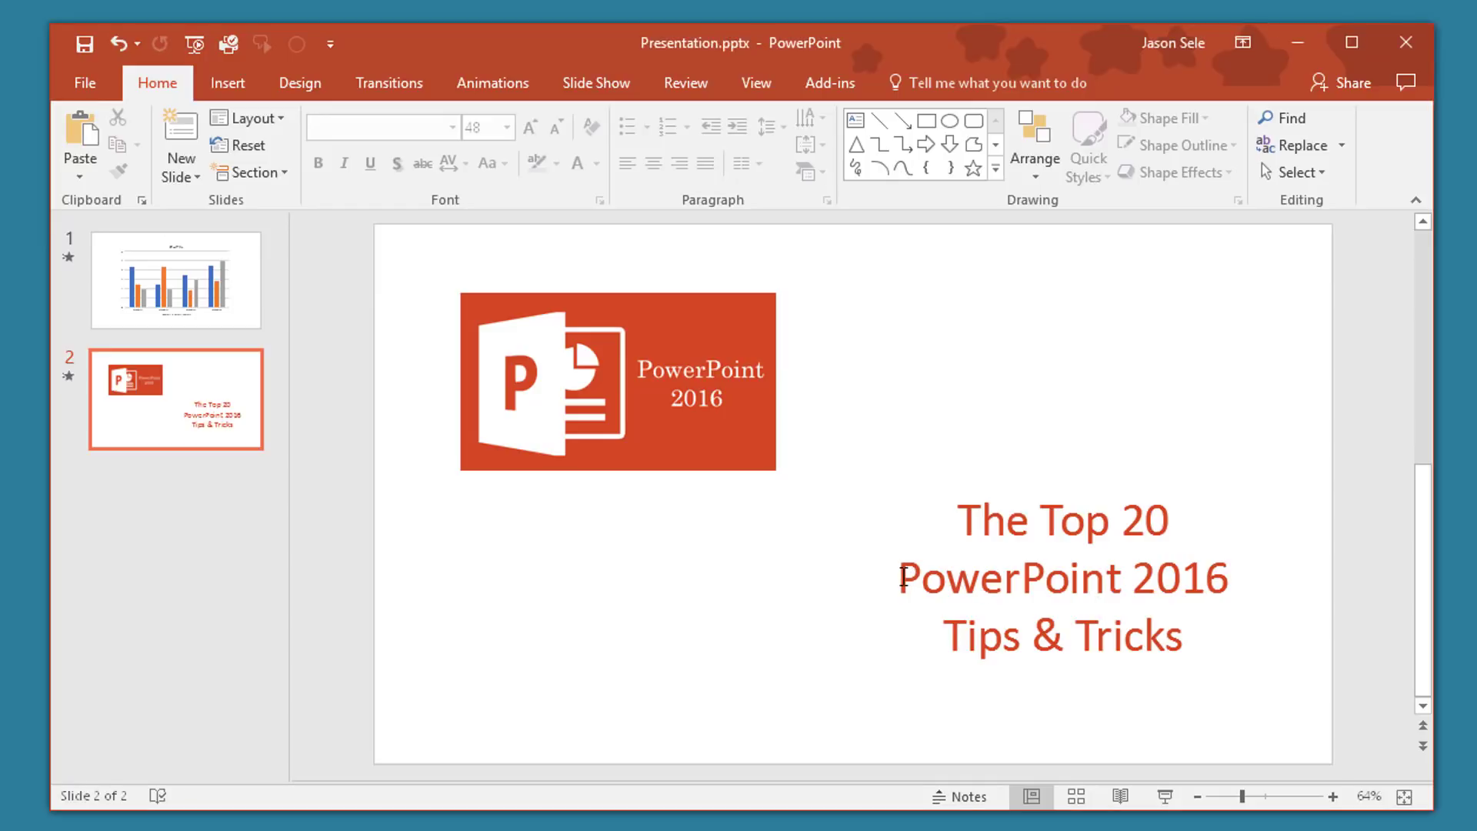
# Run Smart Lookup from the Review tab on the selected title words 'PowerPoint 2016'
pyautogui.moveTo(904, 577); pyautogui.dragTo(1200, 581)
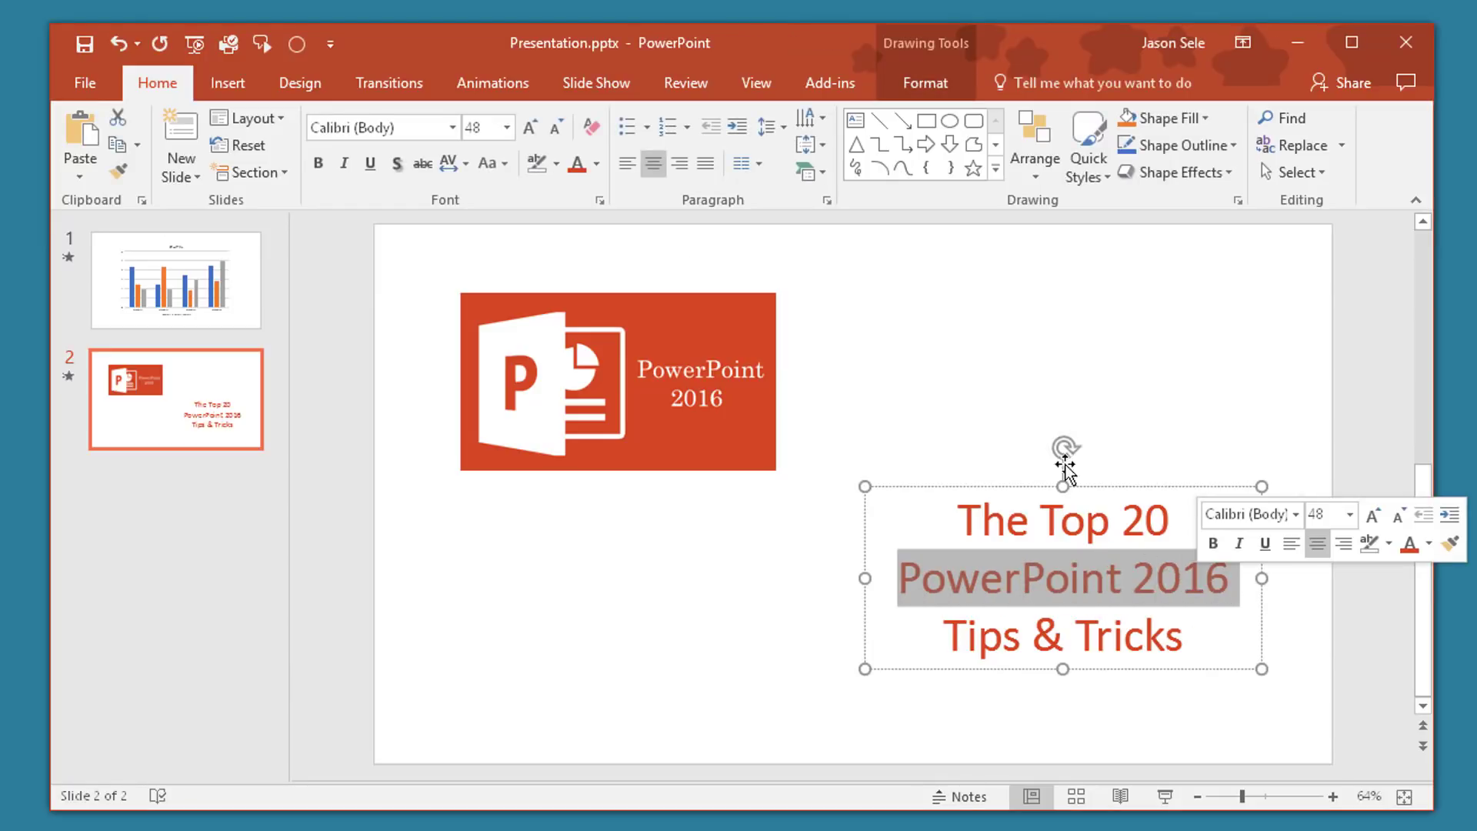
pyautogui.click(687, 87)
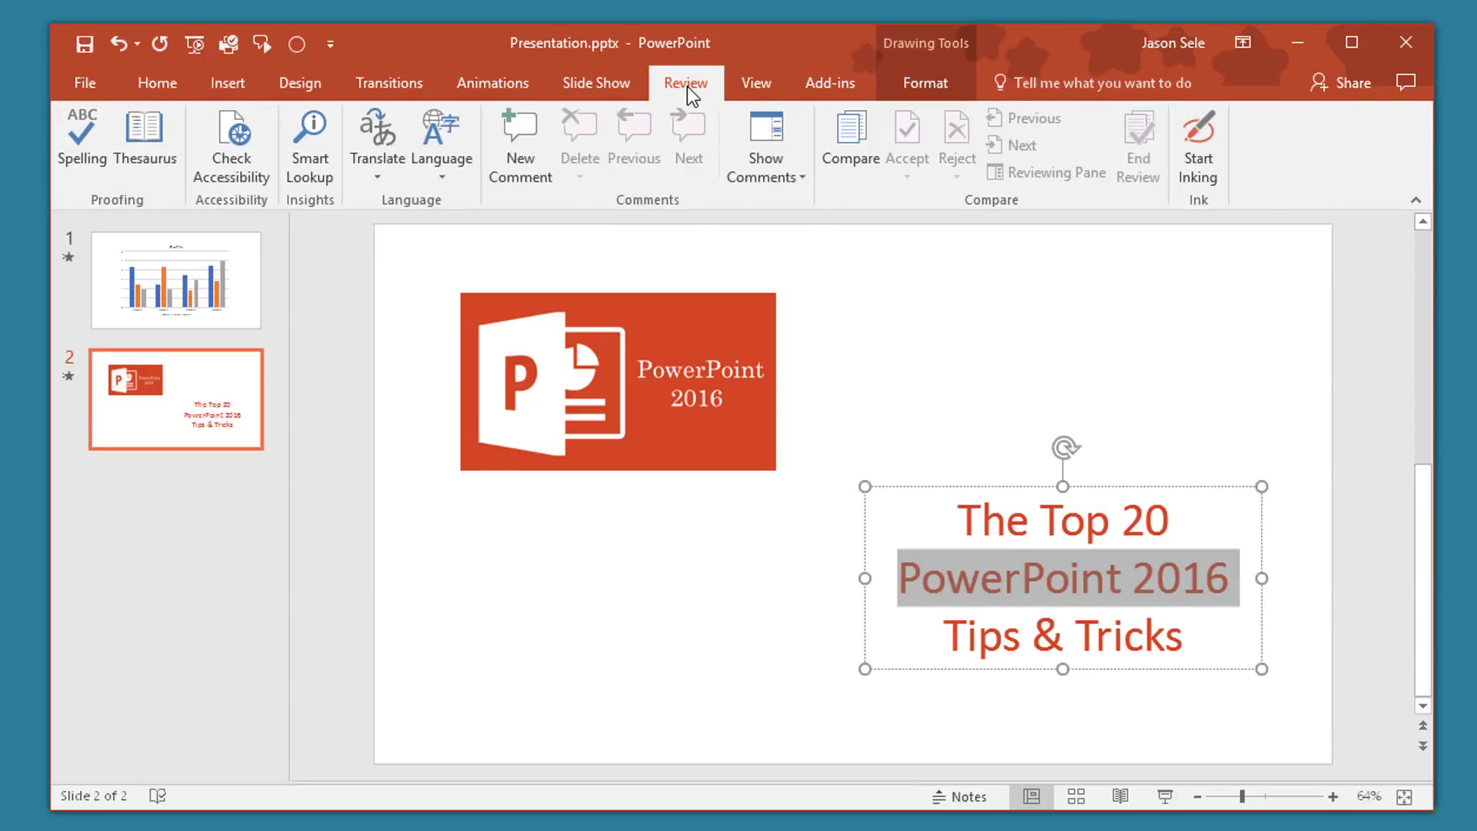
pyautogui.click(310, 159)
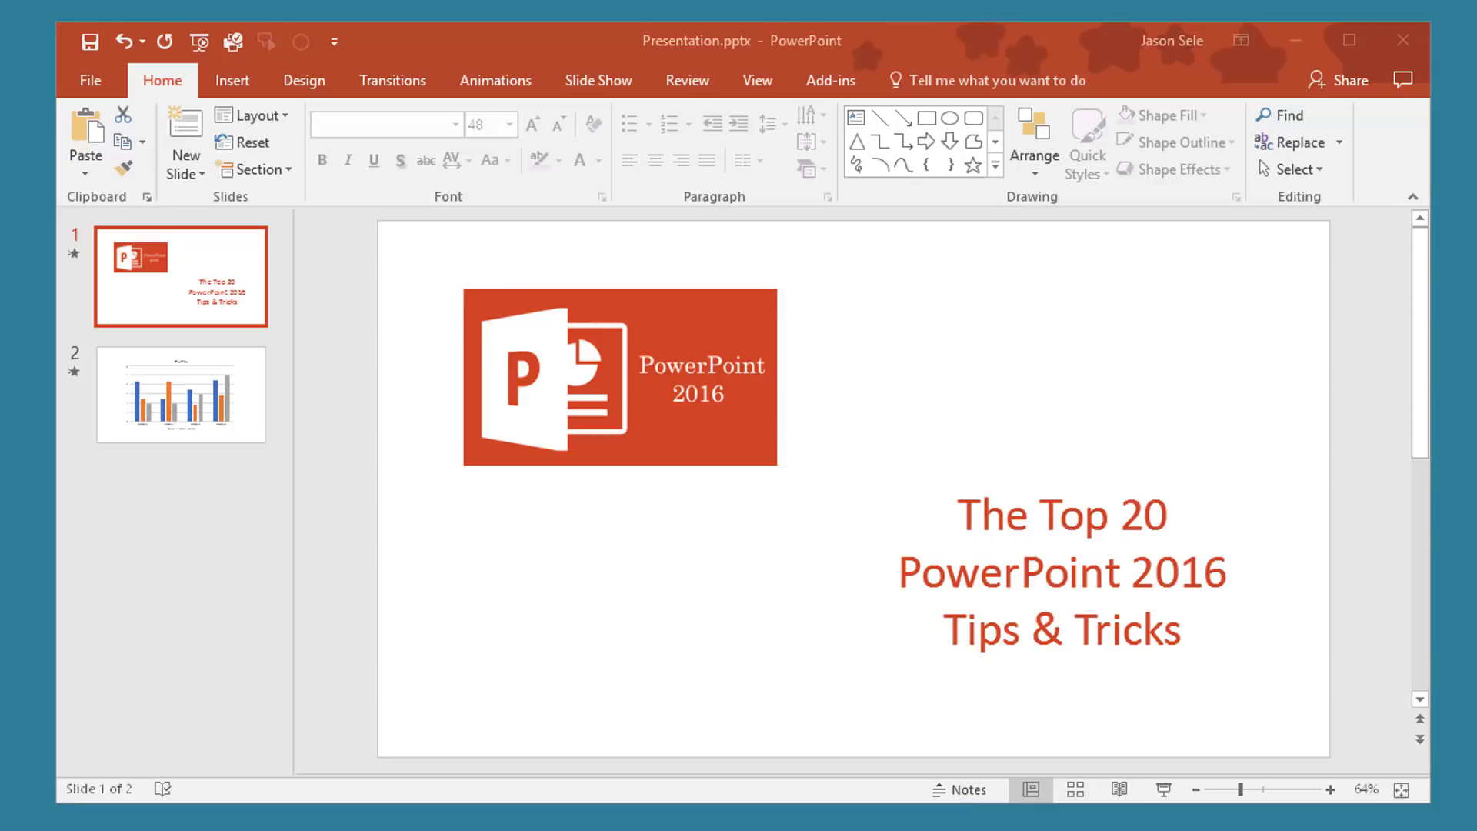
# In Set Up Slide Show, enable 'Loop continuously until Esc' and confirm
pyautogui.click(603, 79)
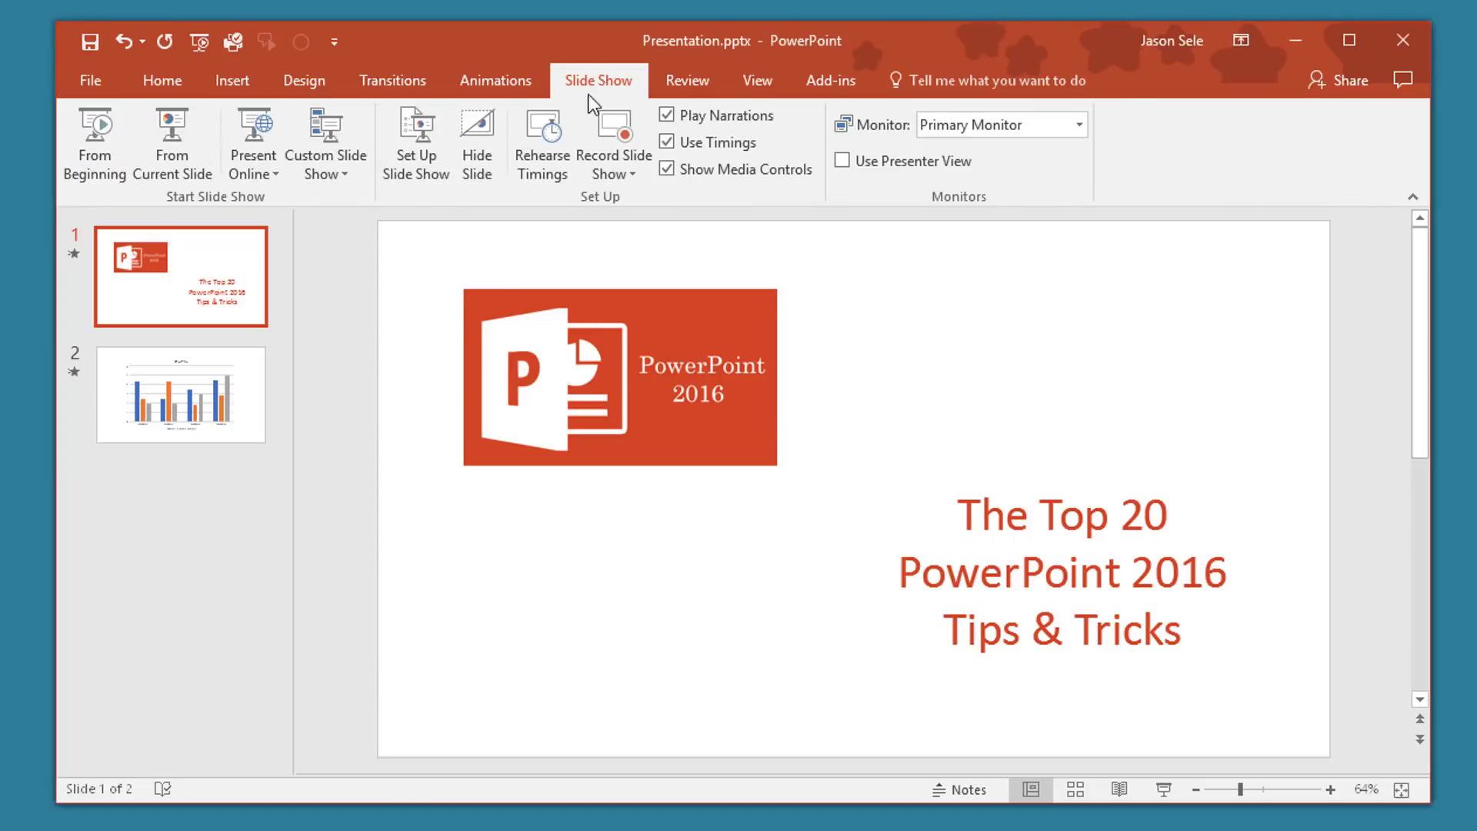
pyautogui.click(427, 151)
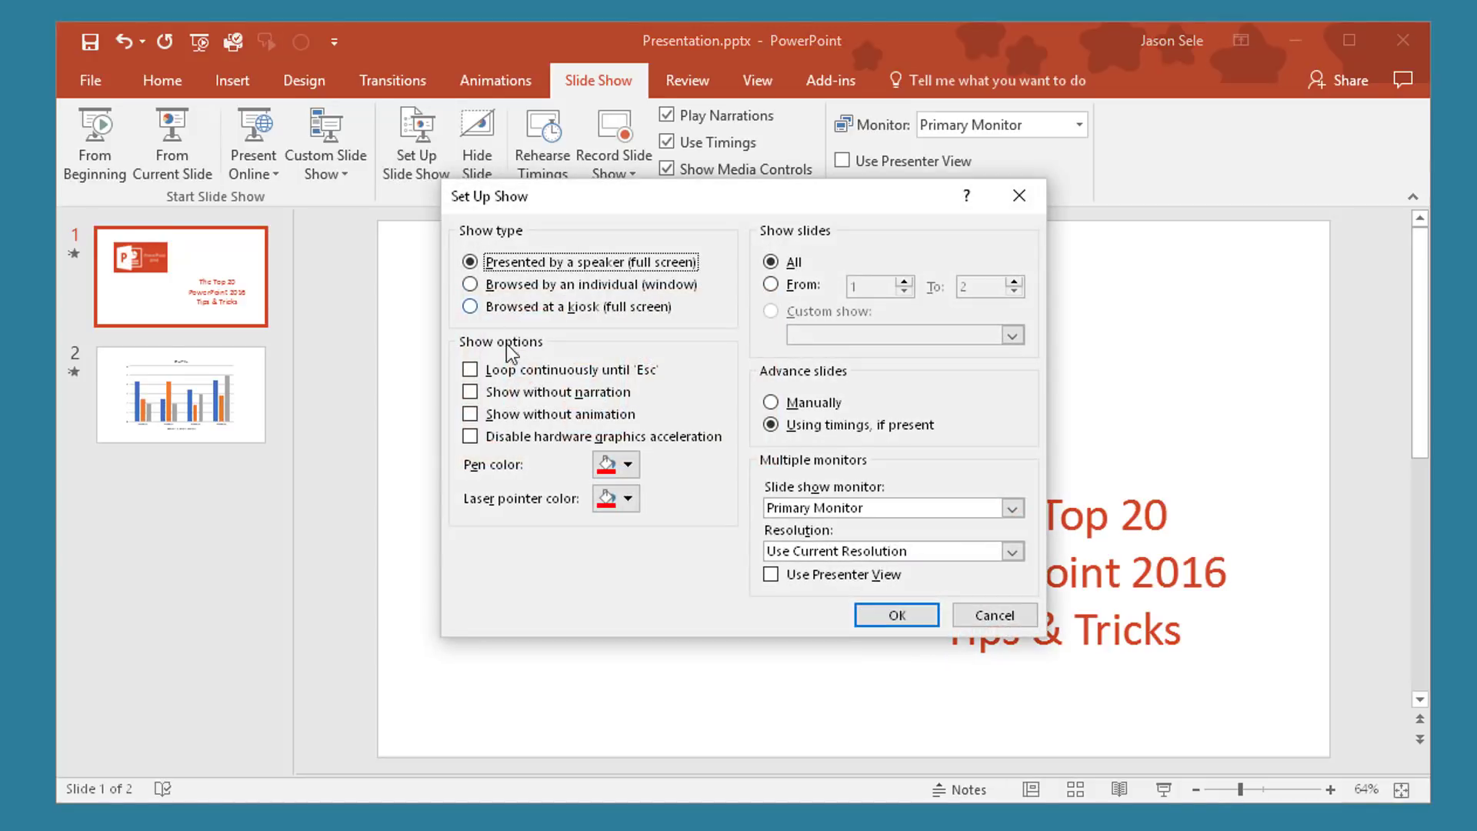
pyautogui.click(470, 371)
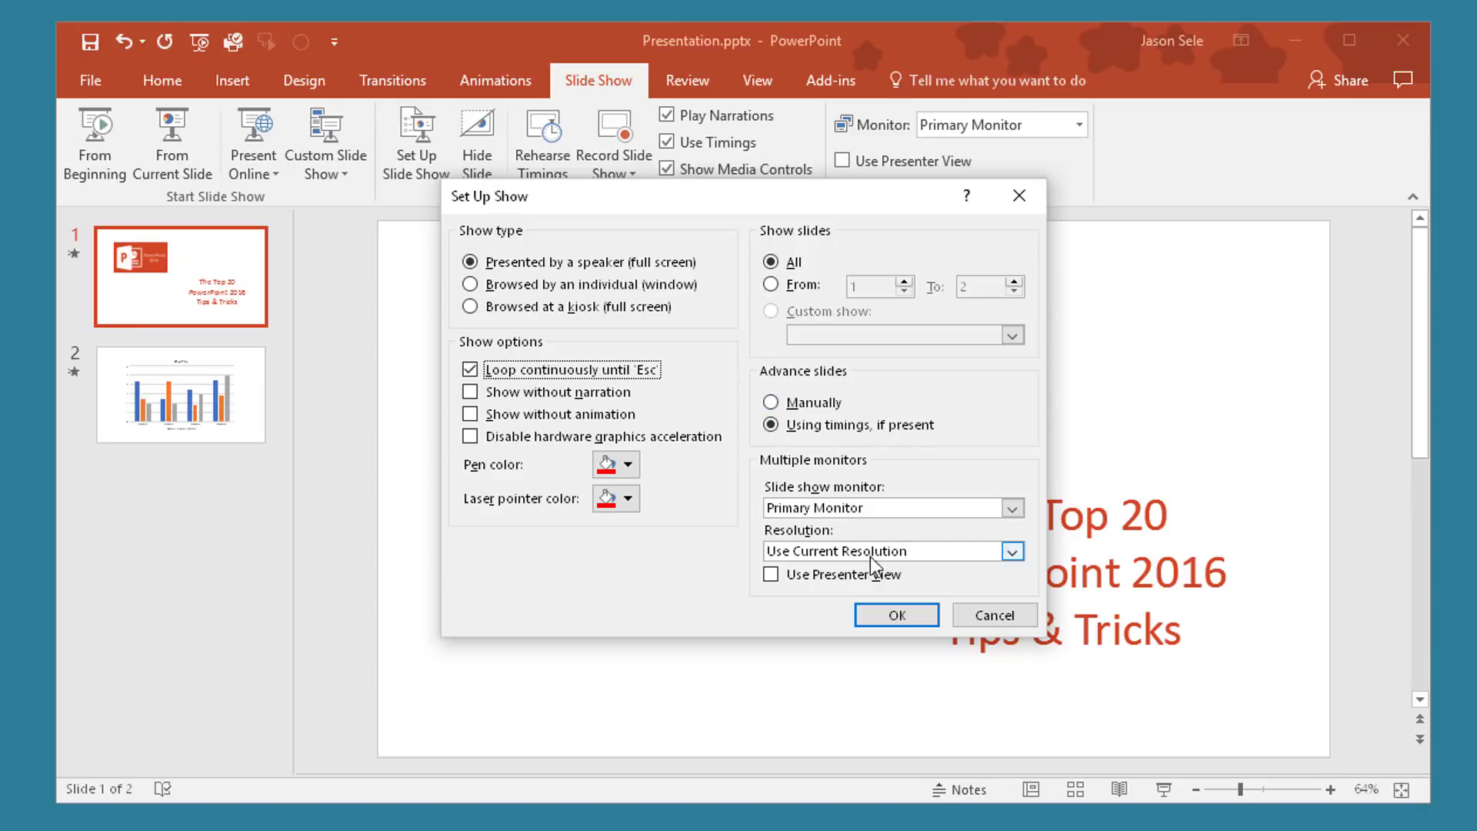
pyautogui.click(894, 614)
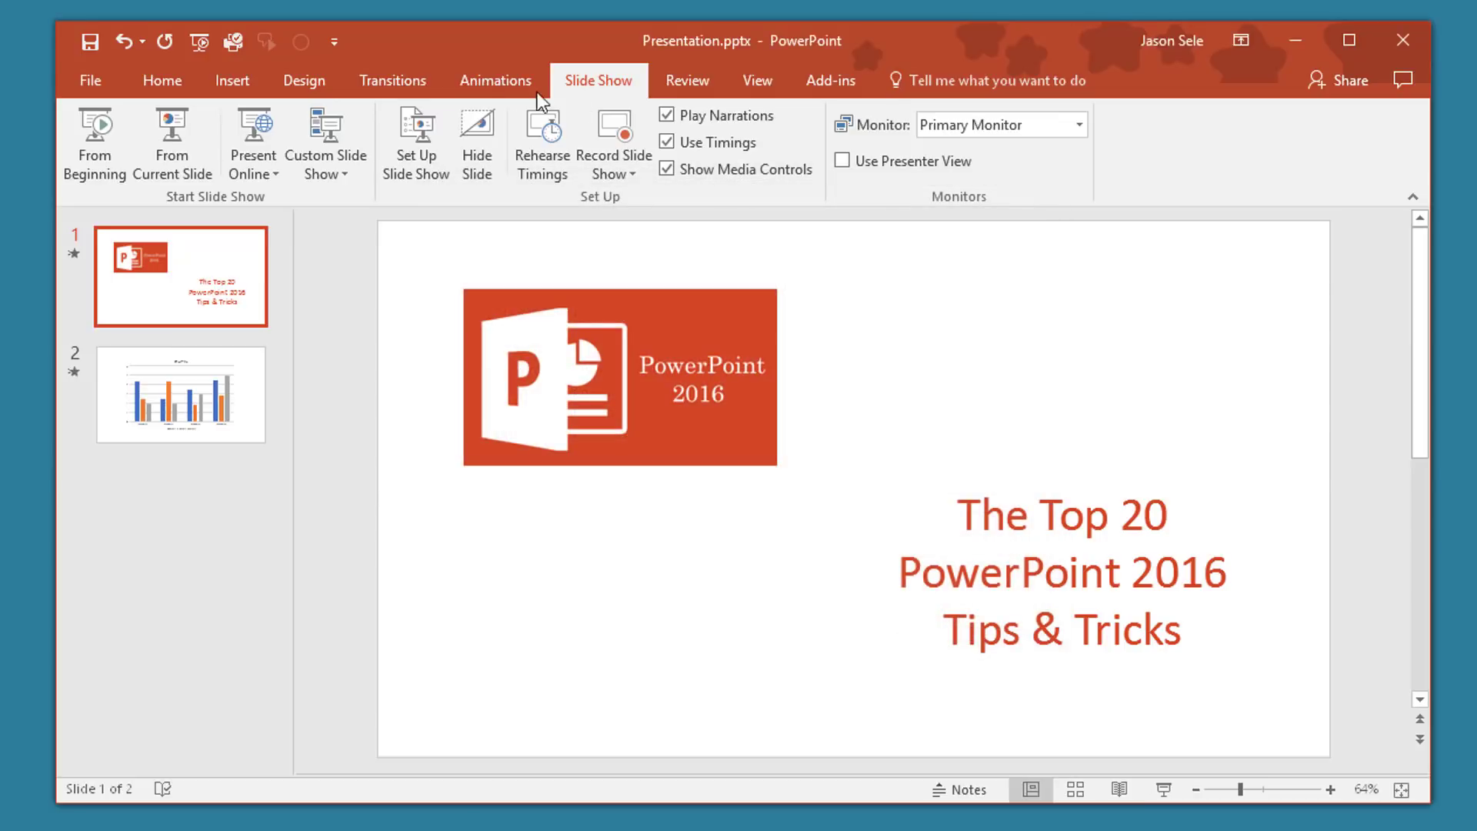
# Make slide 1 advance automatically after one second instead of on mouse click
pyautogui.click(403, 81)
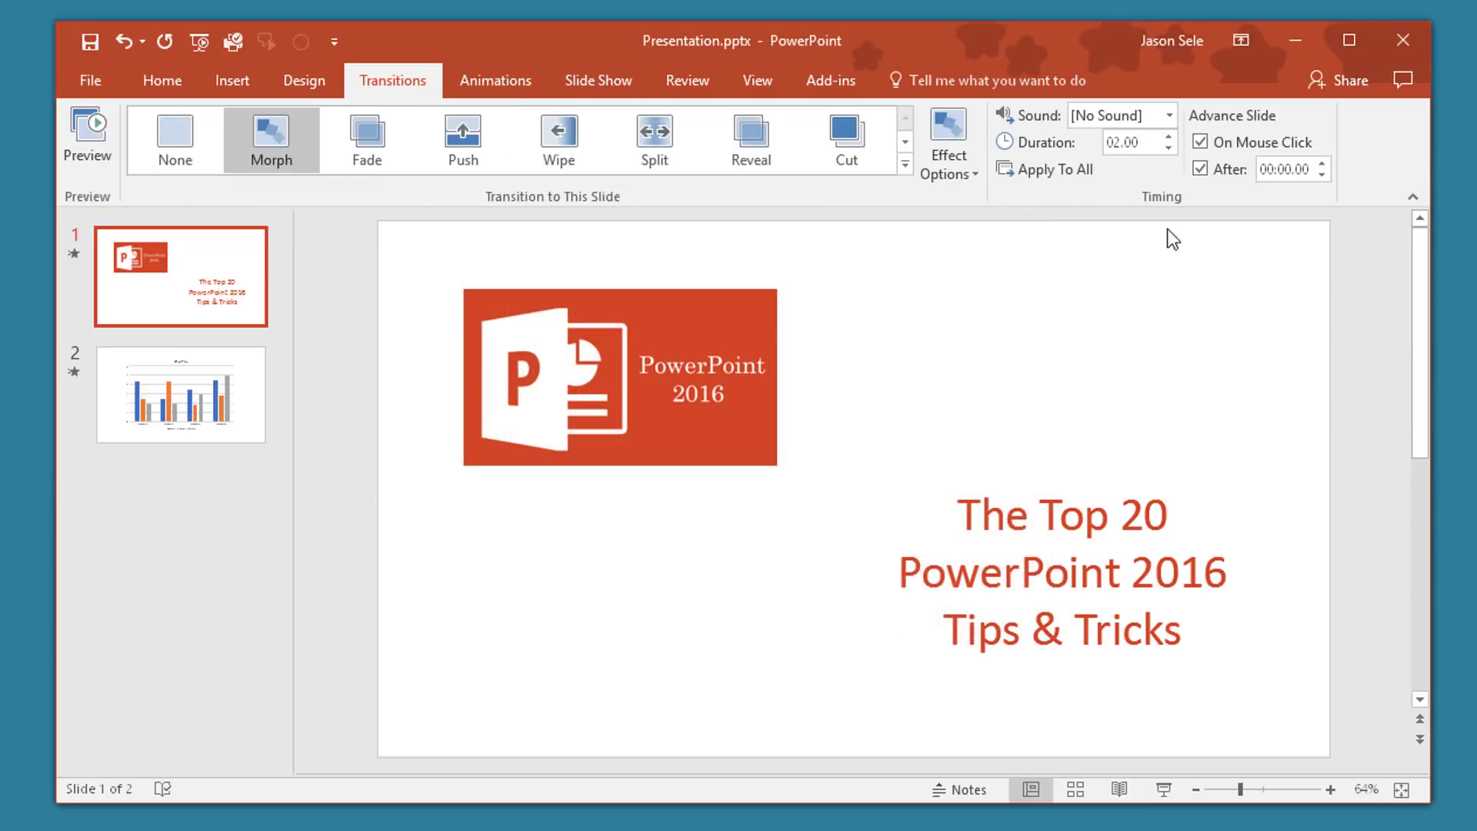
pyautogui.click(1204, 148)
pyautogui.press('Tab')
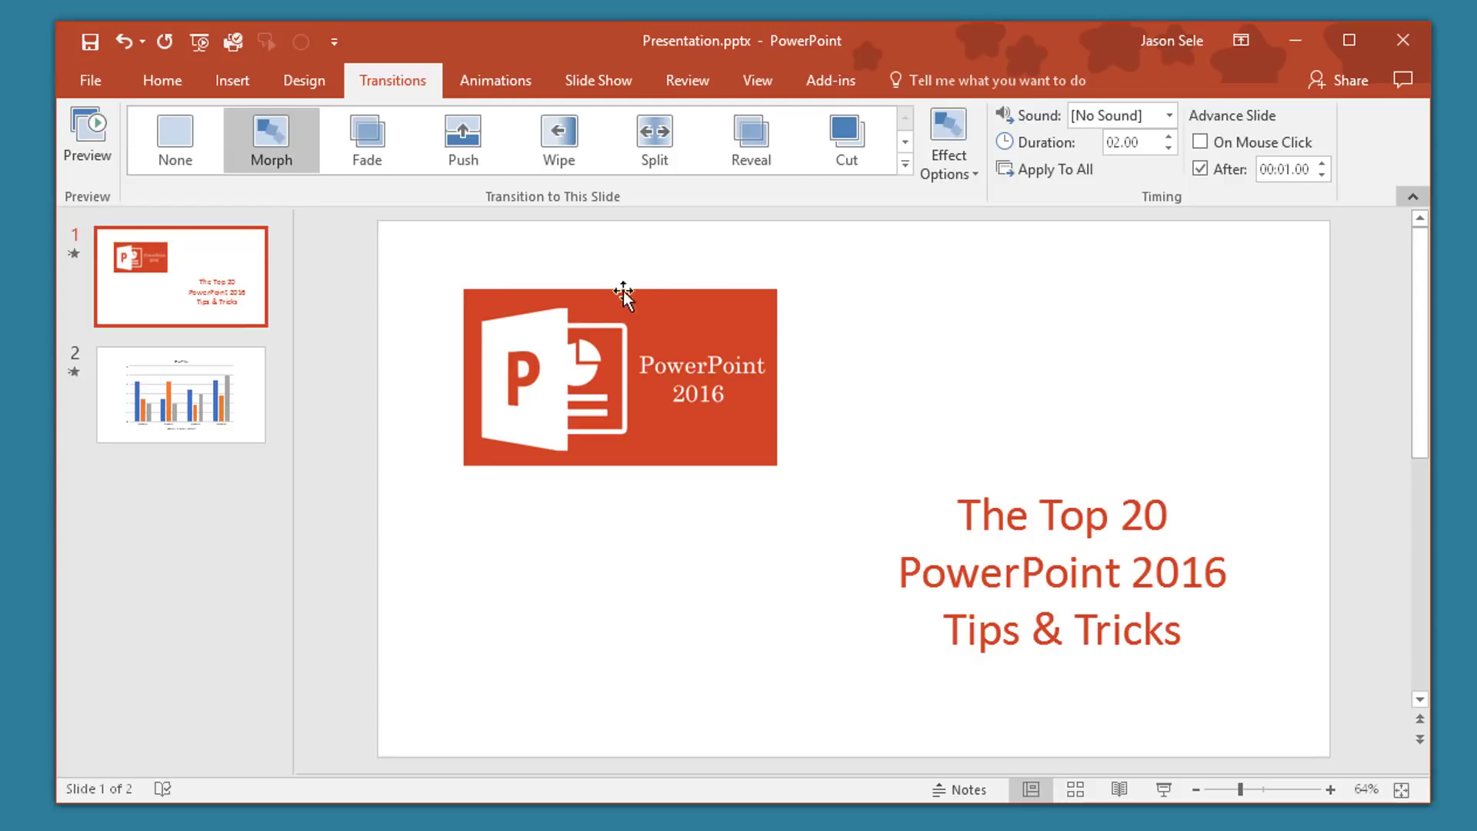
# Make the chart slide advance automatically after 2 seconds instead of on click
pyautogui.click(242, 393)
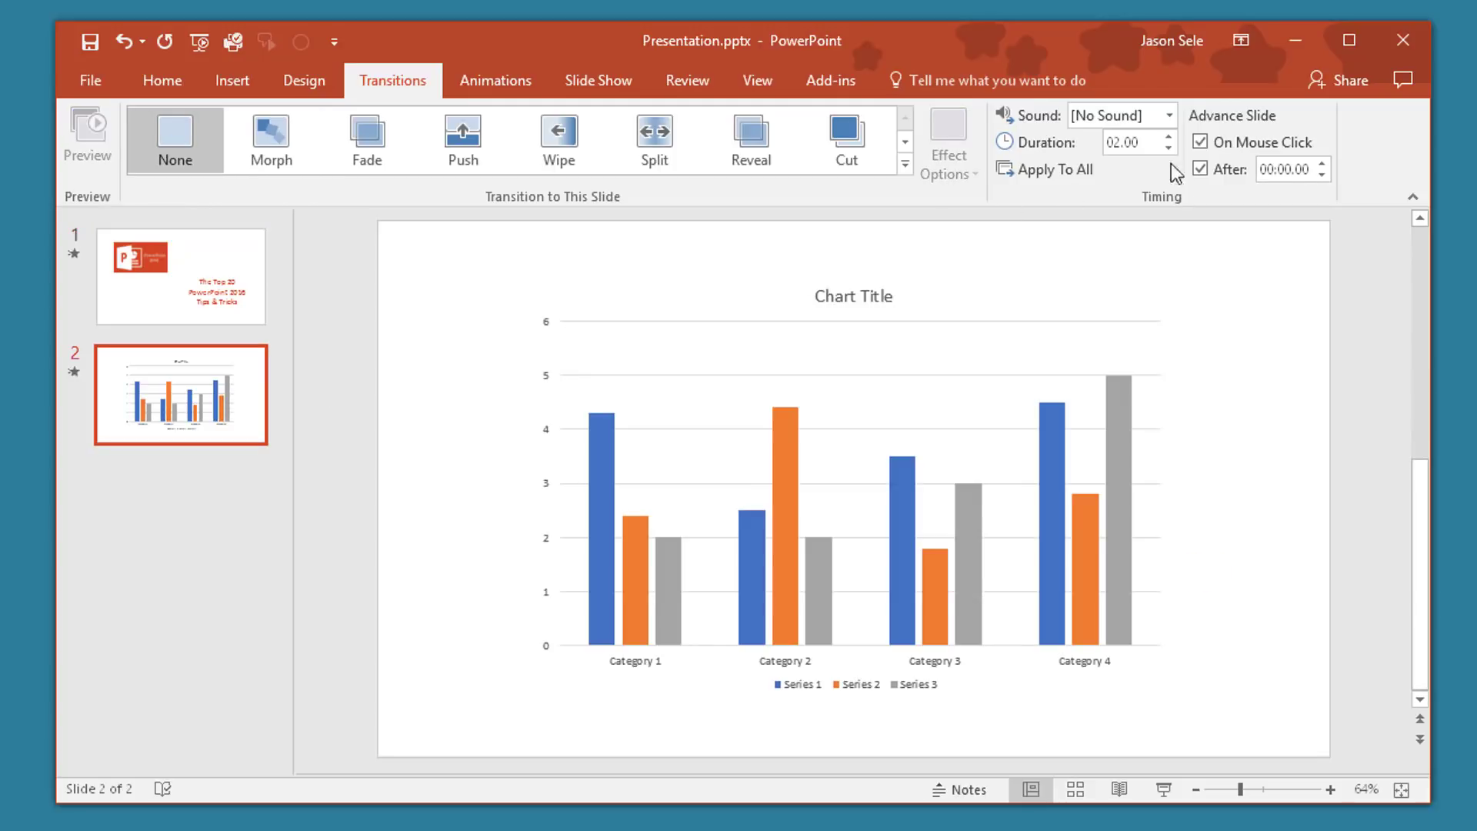
pyautogui.click(1200, 142)
pyautogui.moveTo(1262, 169); pyautogui.dragTo(1300, 167)
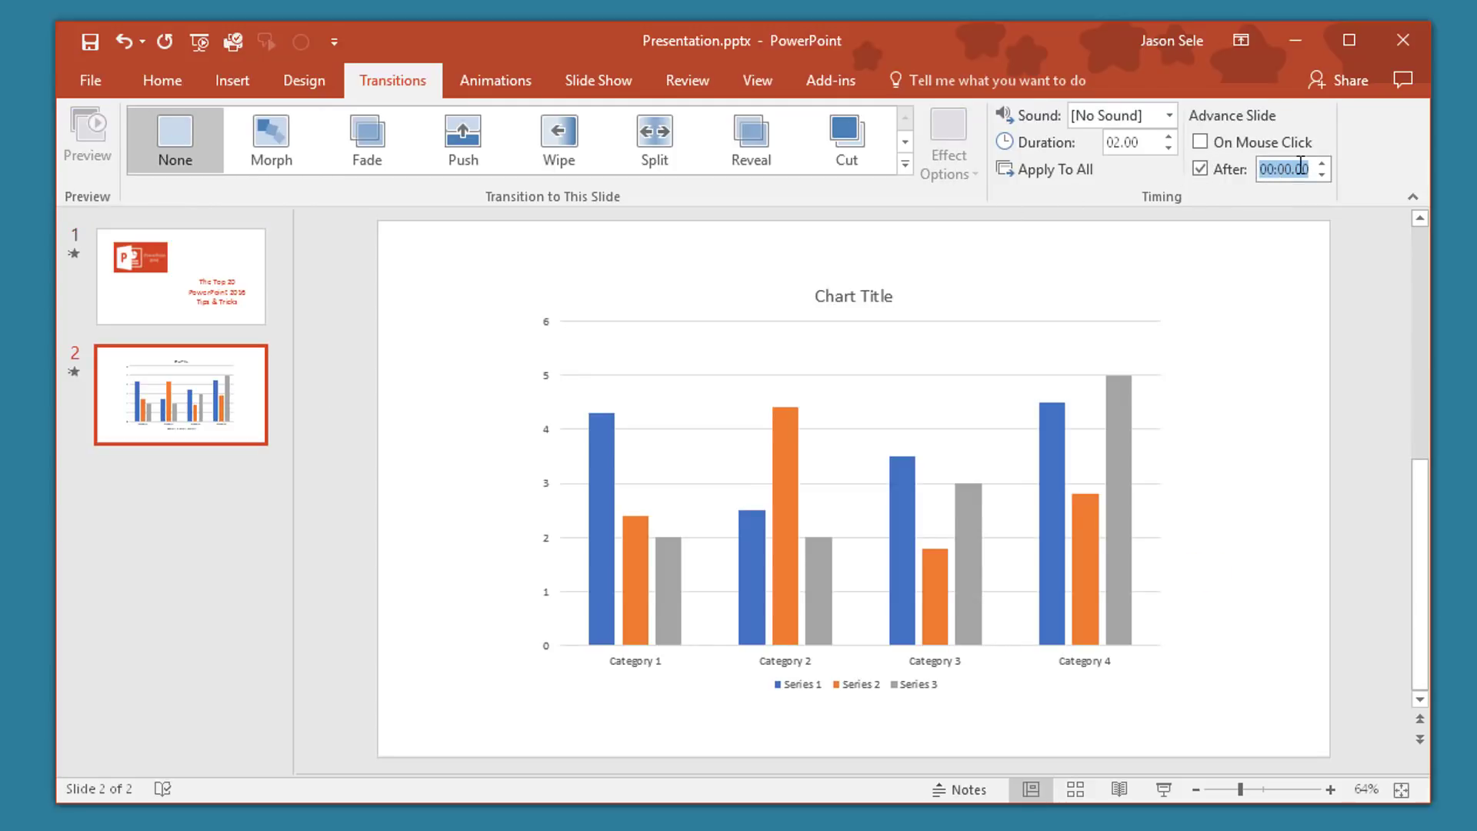
pyautogui.write('2')
pyautogui.press('Tab')
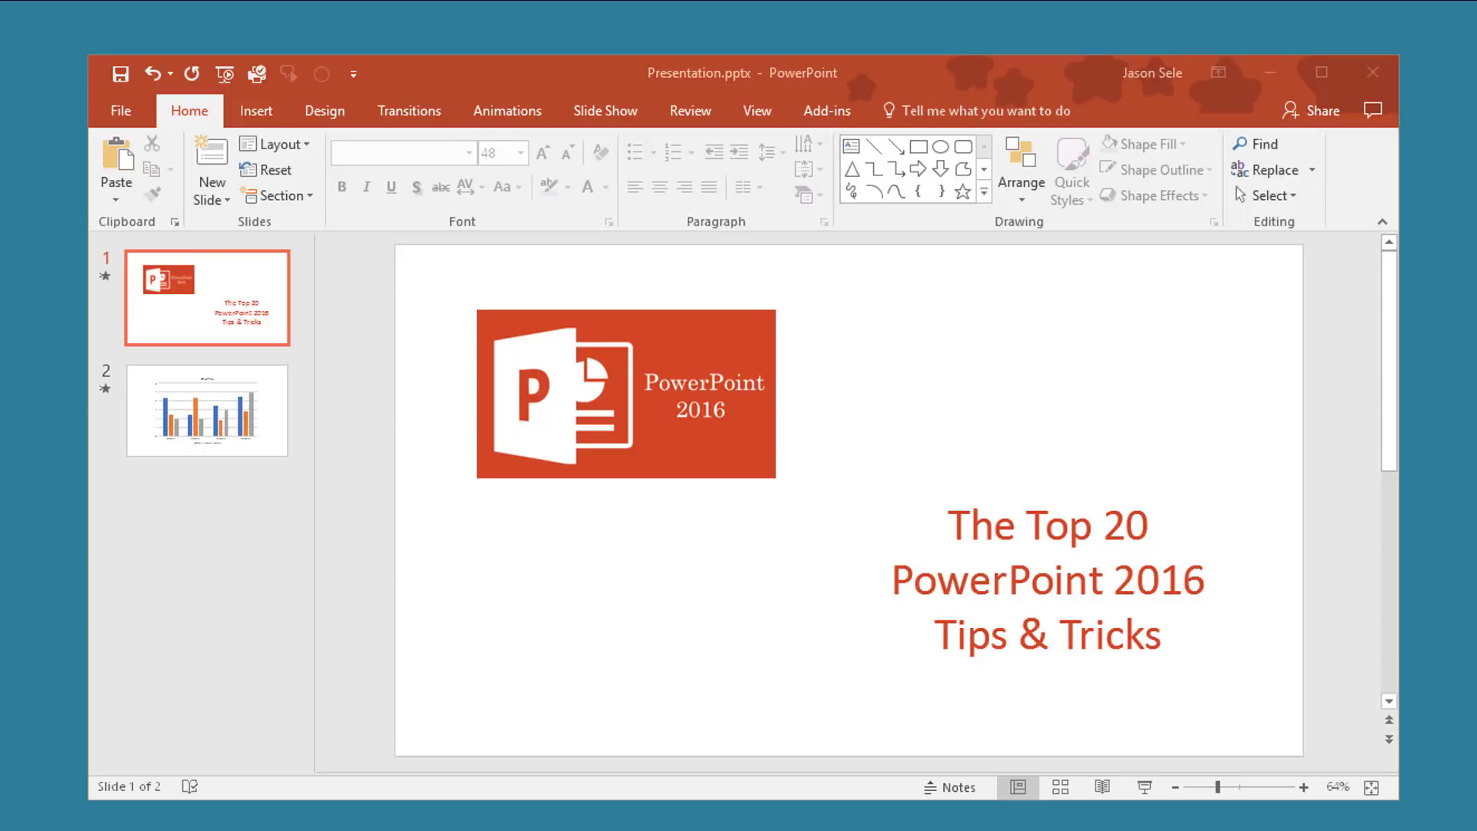
# Turn on 'Embed fonts in the file' under Options > Save, keeping only used characters
pyautogui.click(127, 109)
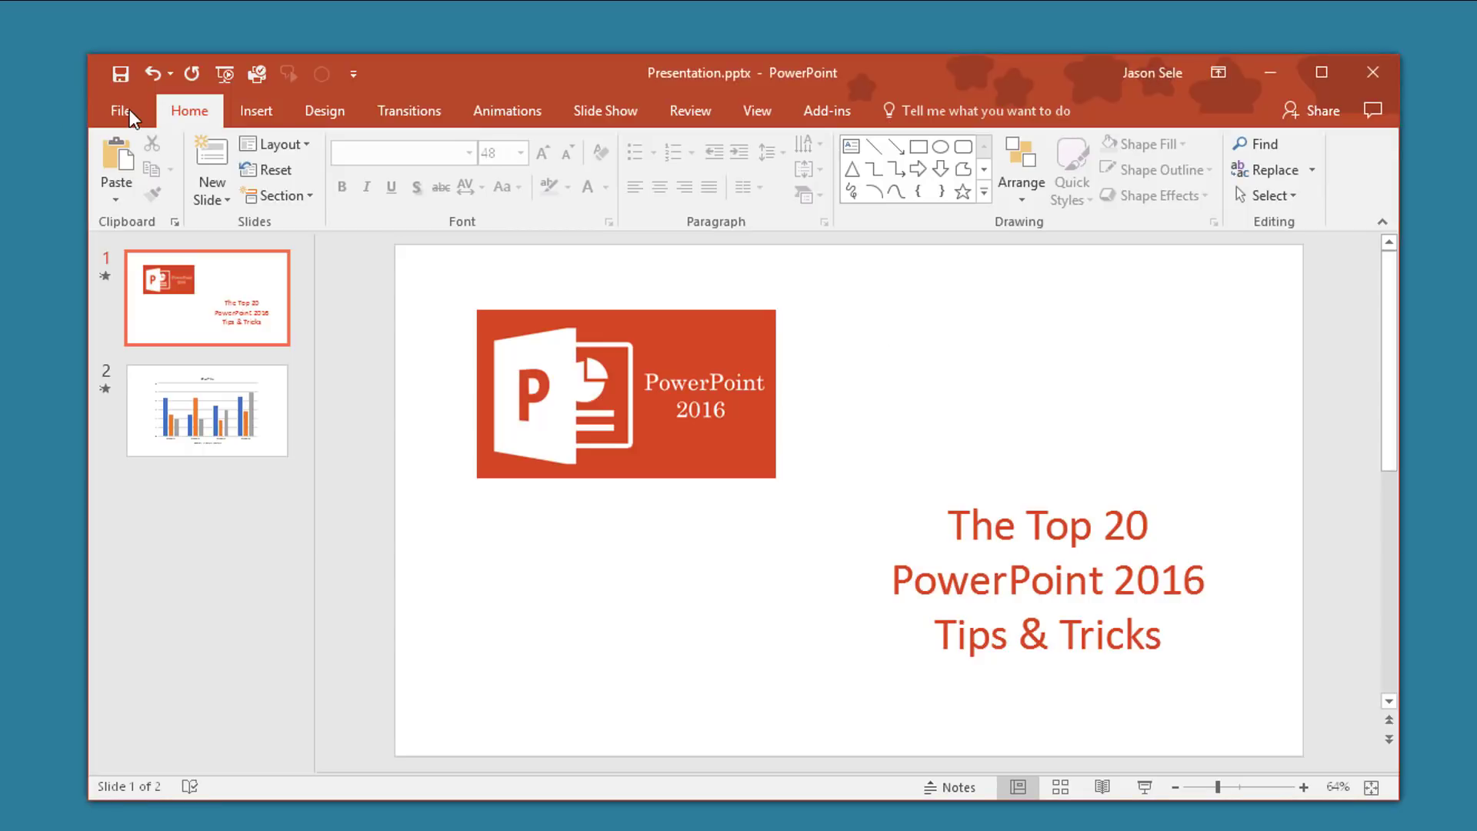
pyautogui.click(168, 652)
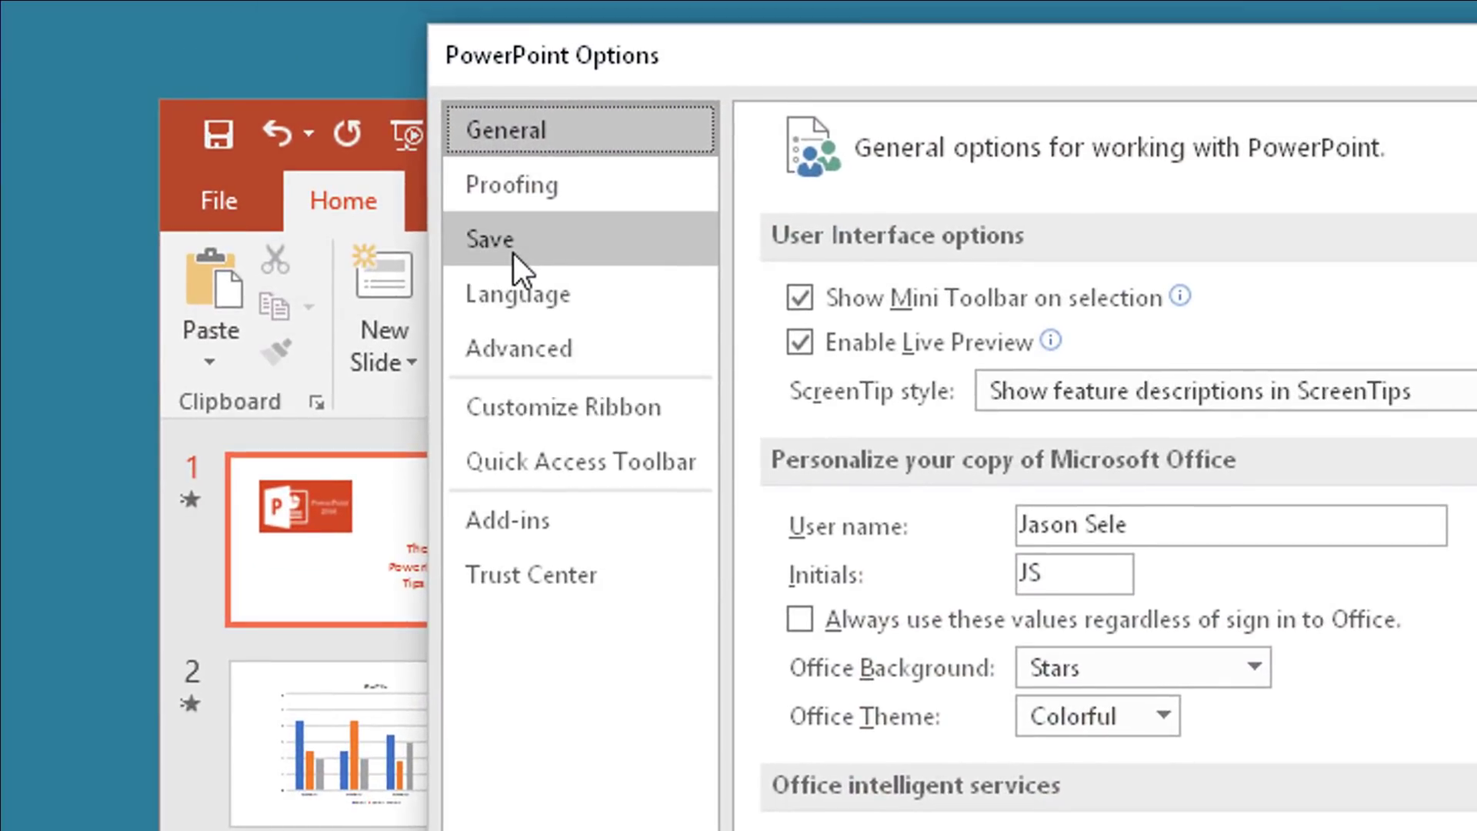
pyautogui.click(514, 252)
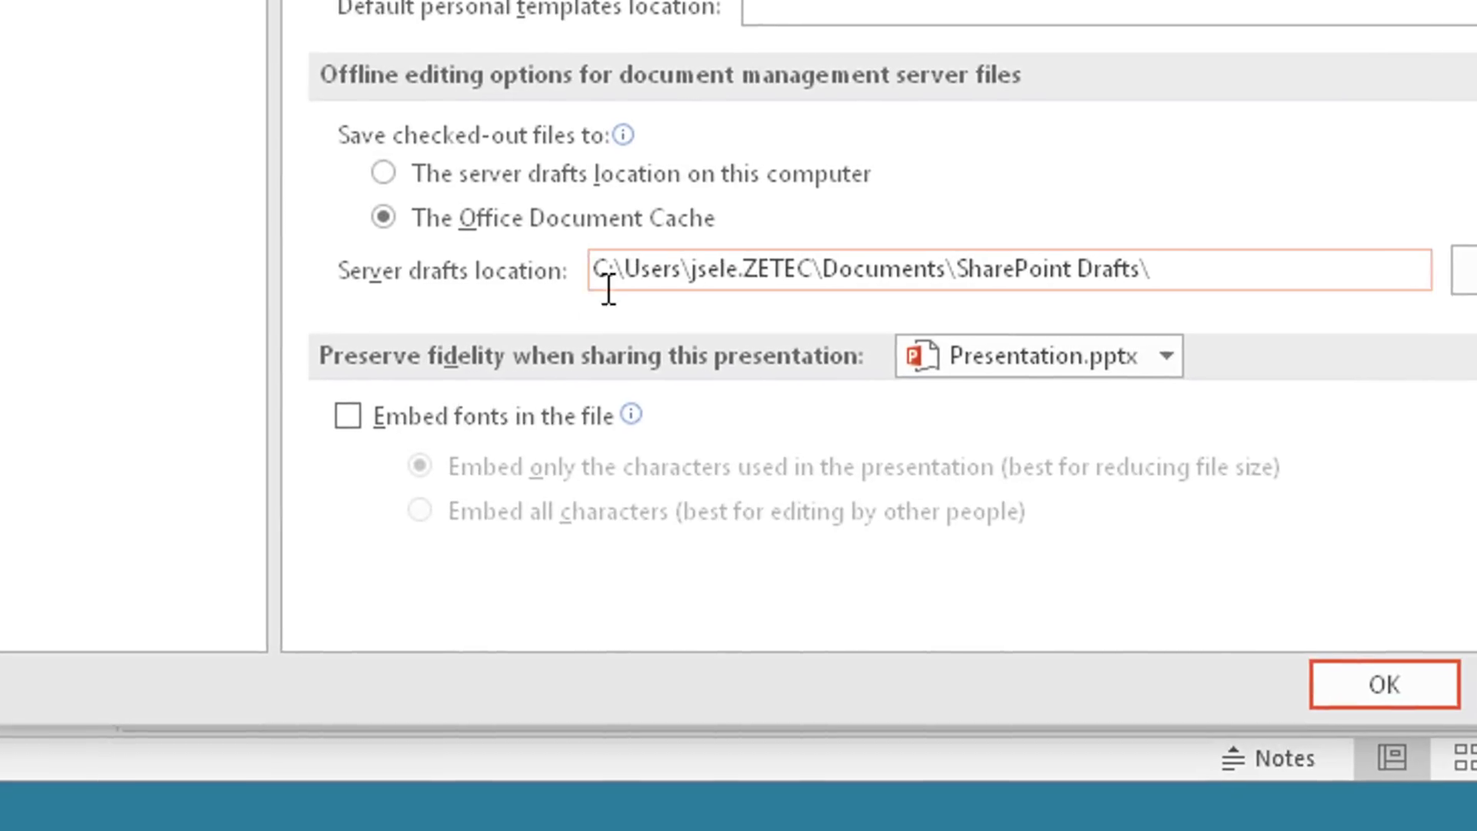
pyautogui.click(350, 421)
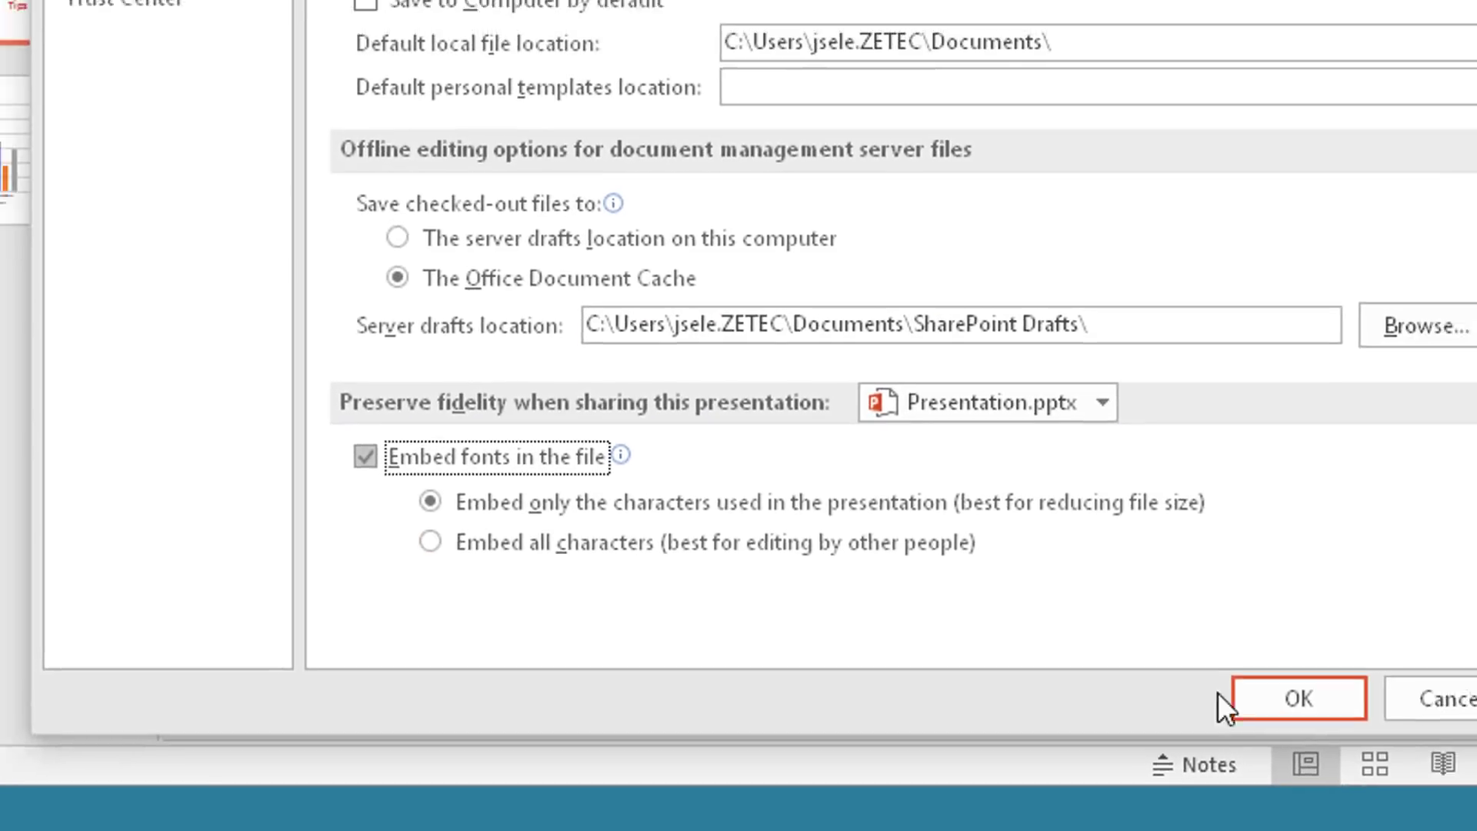
pyautogui.click(1380, 678)
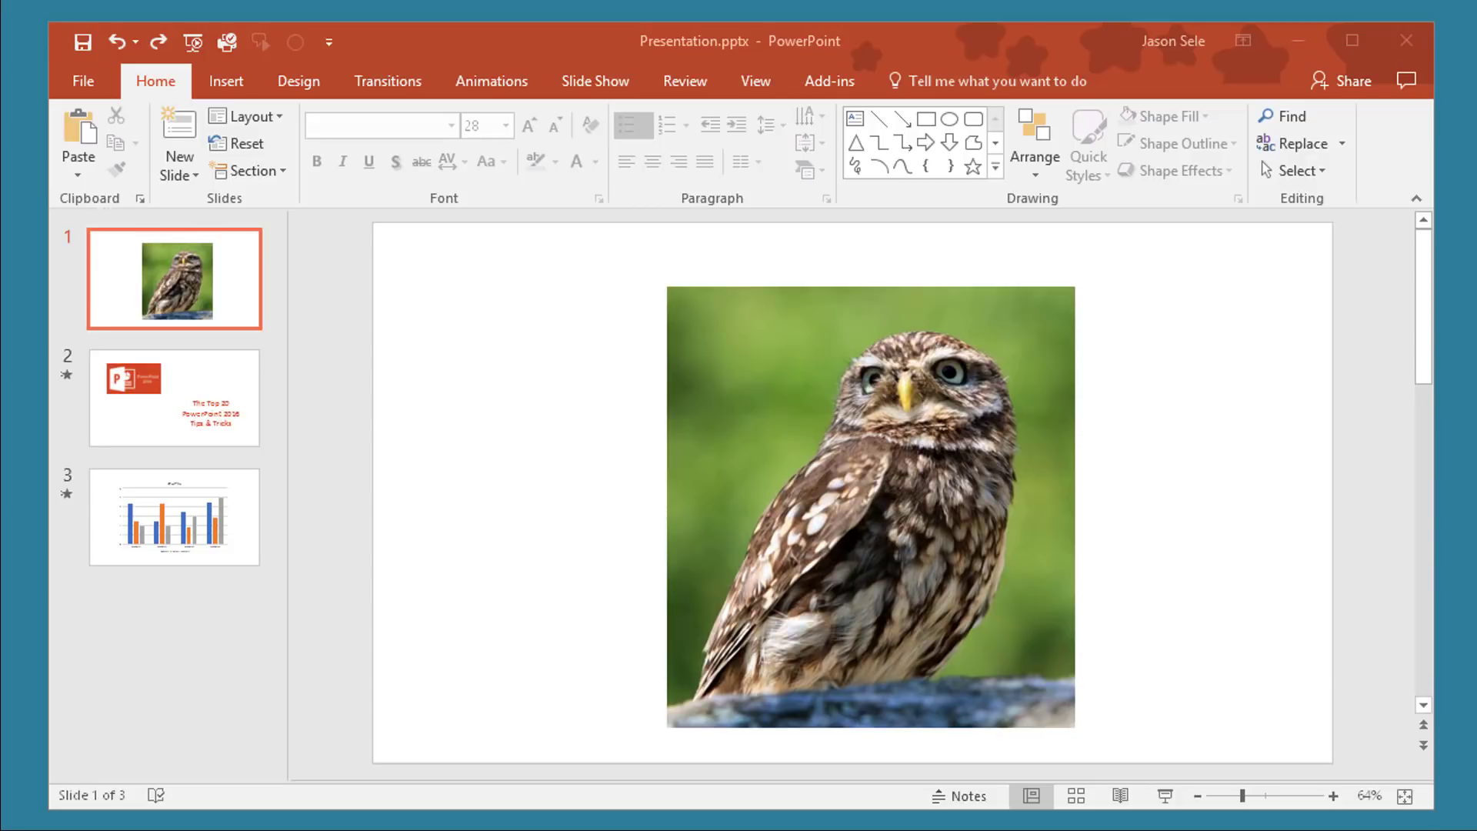
# Remove the owl photo's green background, marking the beak as an area to keep
pyautogui.click(774, 410)
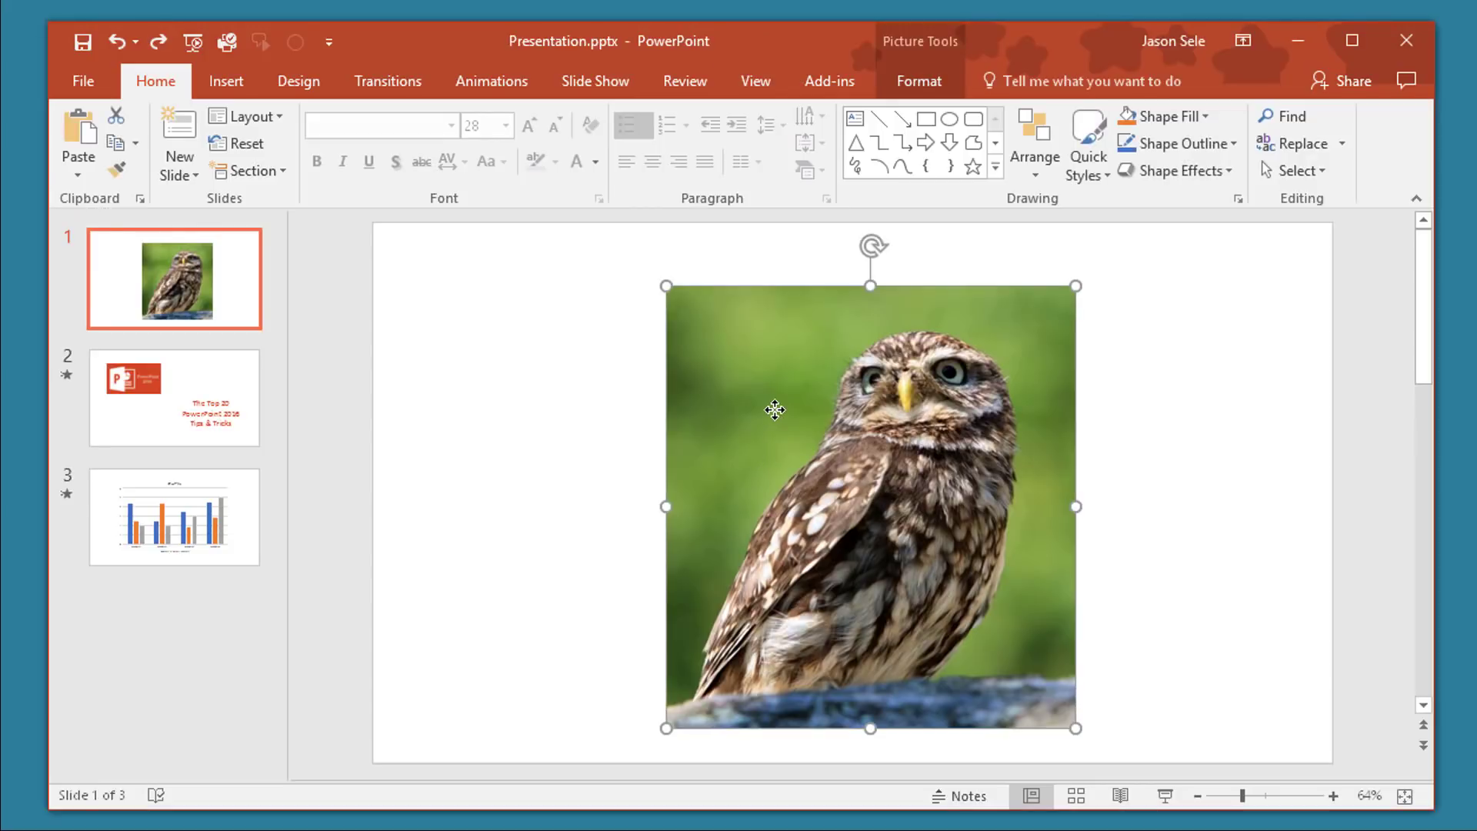
pyautogui.click(930, 84)
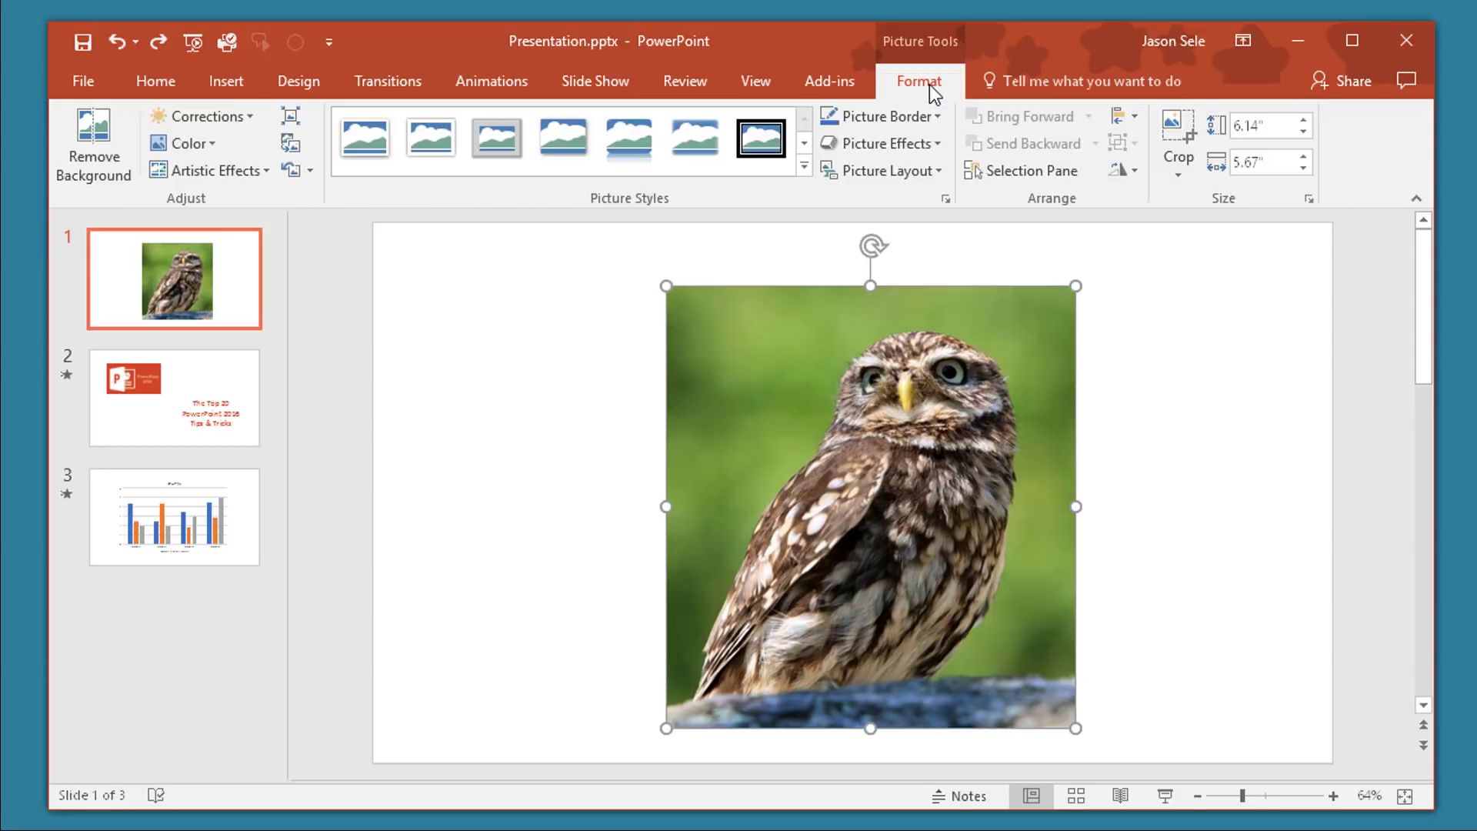
pyautogui.click(98, 149)
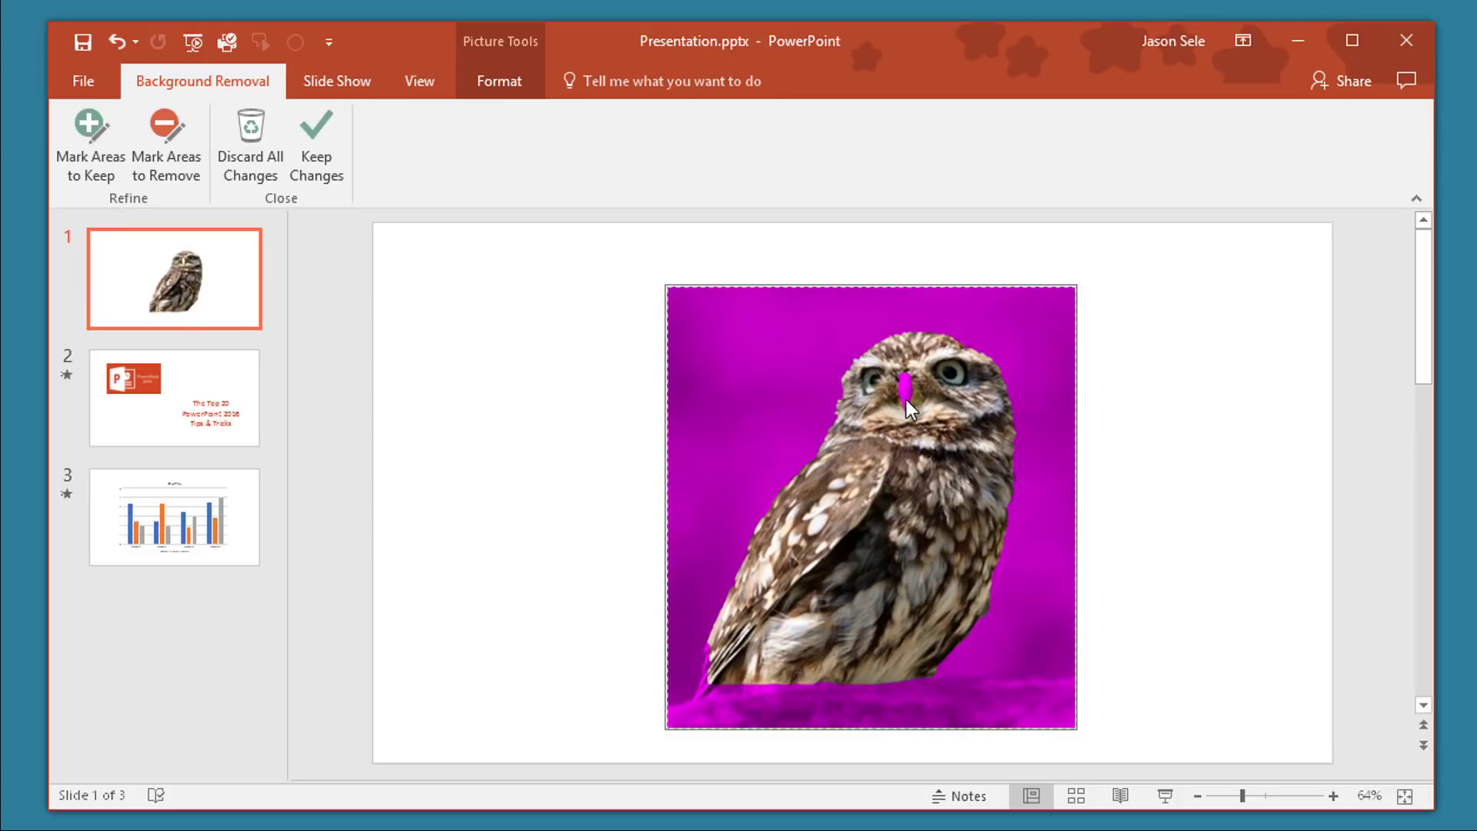
pyautogui.click(100, 158)
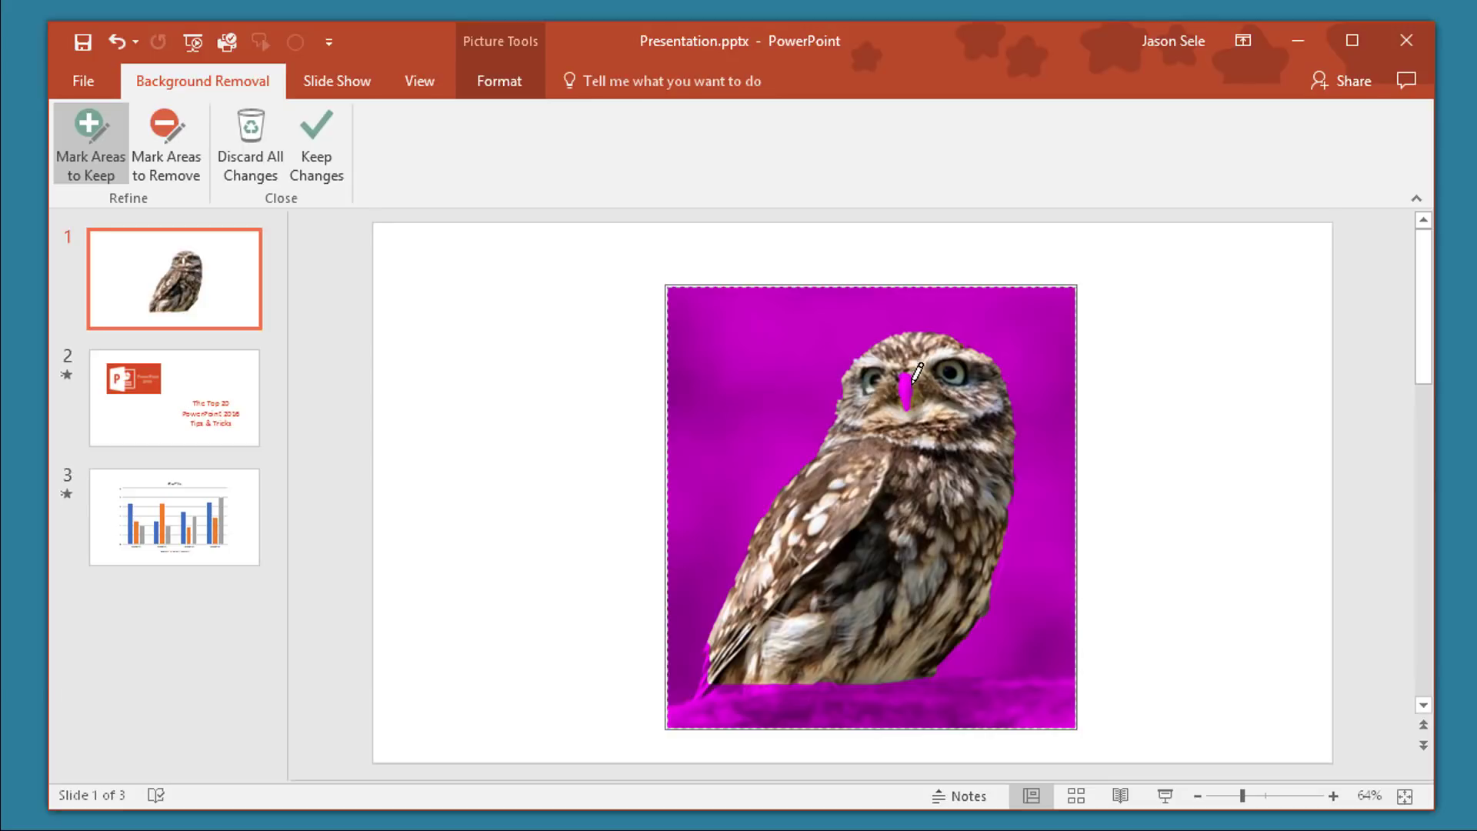
pyautogui.moveTo(915, 378); pyautogui.dragTo(912, 366)
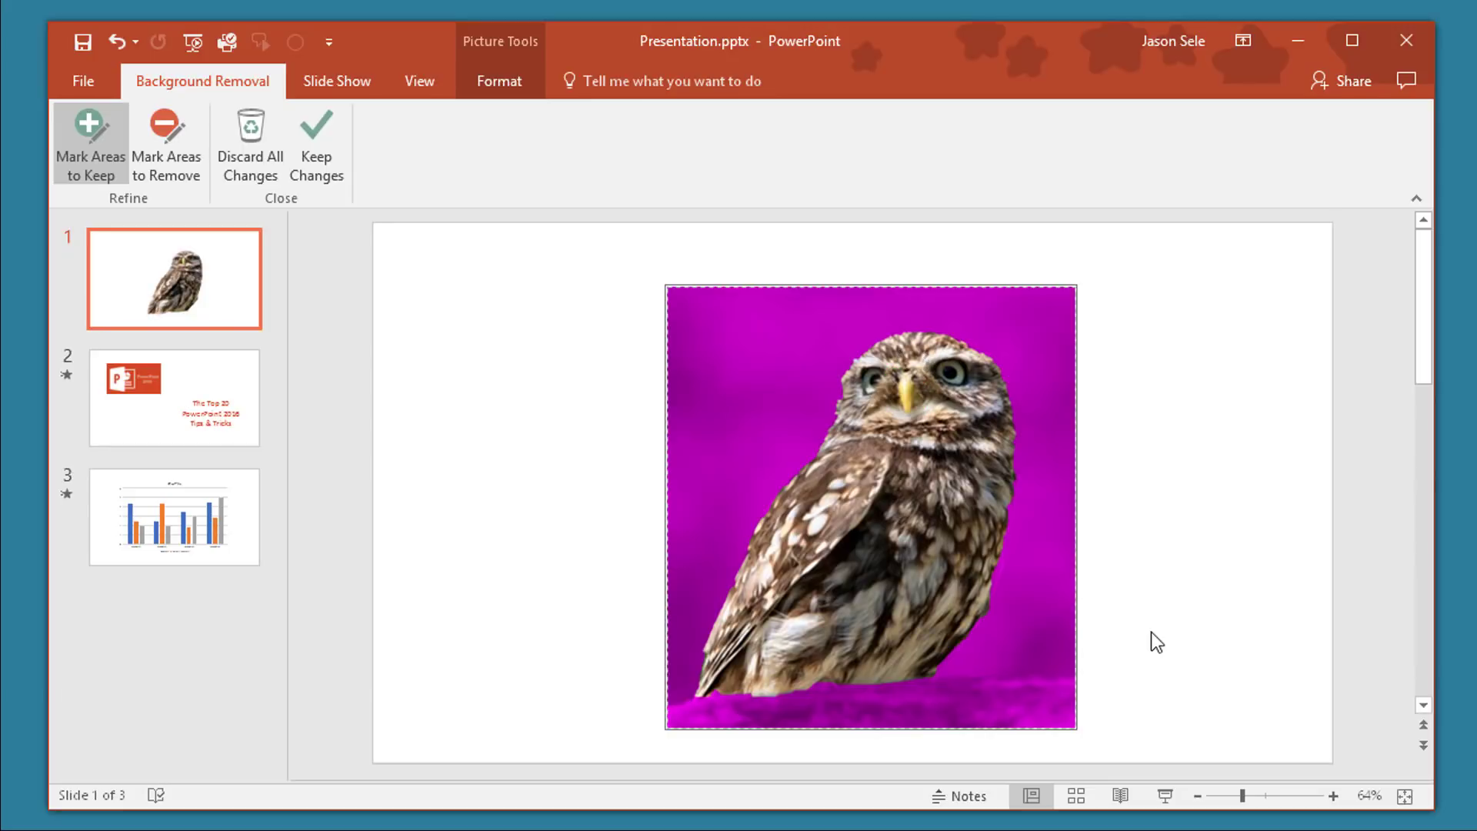
pyautogui.click(312, 150)
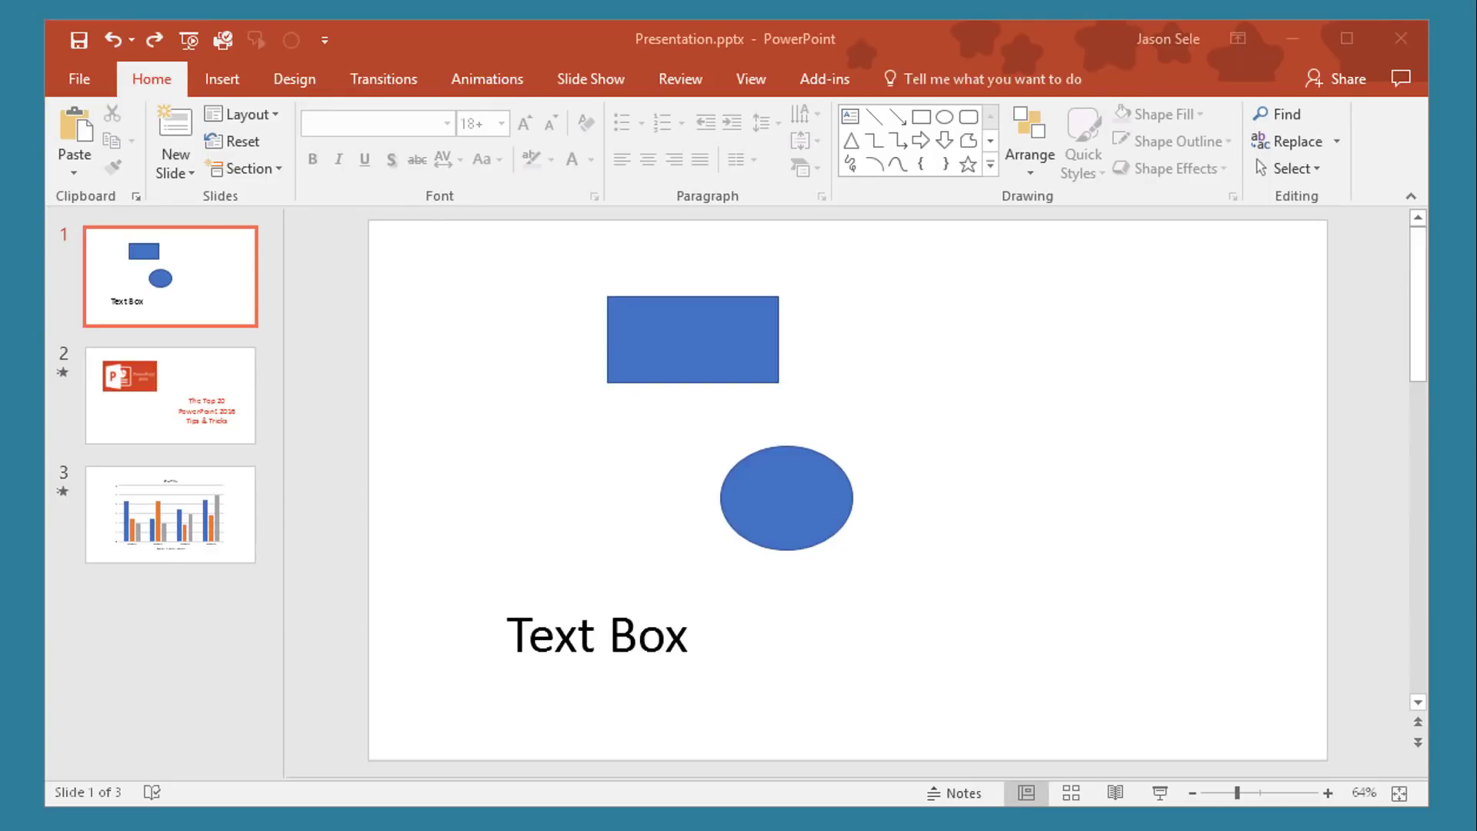
# Select the rectangle, oval and text box, and align them left, centre, then right
pyautogui.click(461, 257)
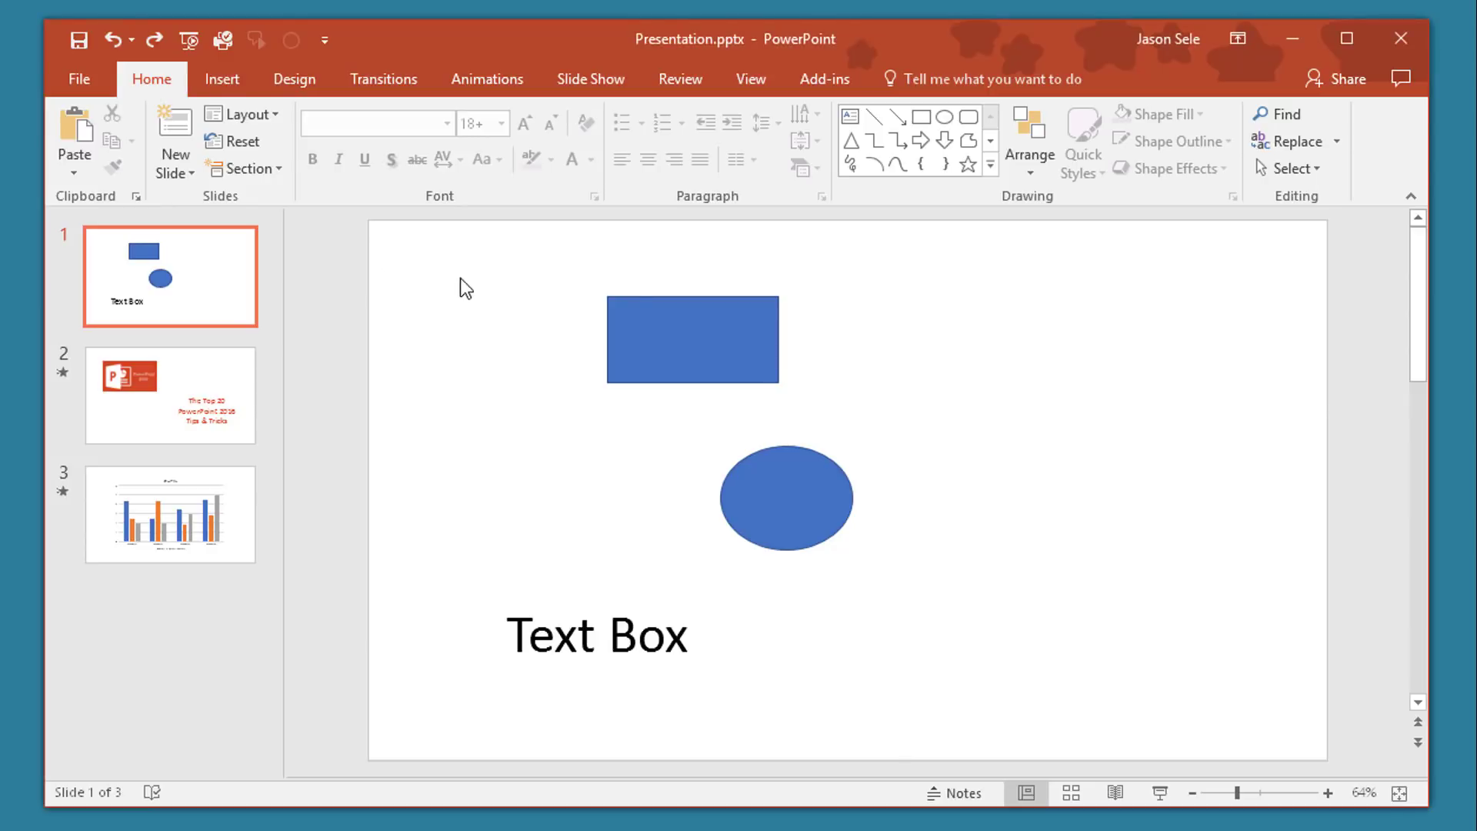
pyautogui.moveTo(462, 264); pyautogui.dragTo(959, 717)
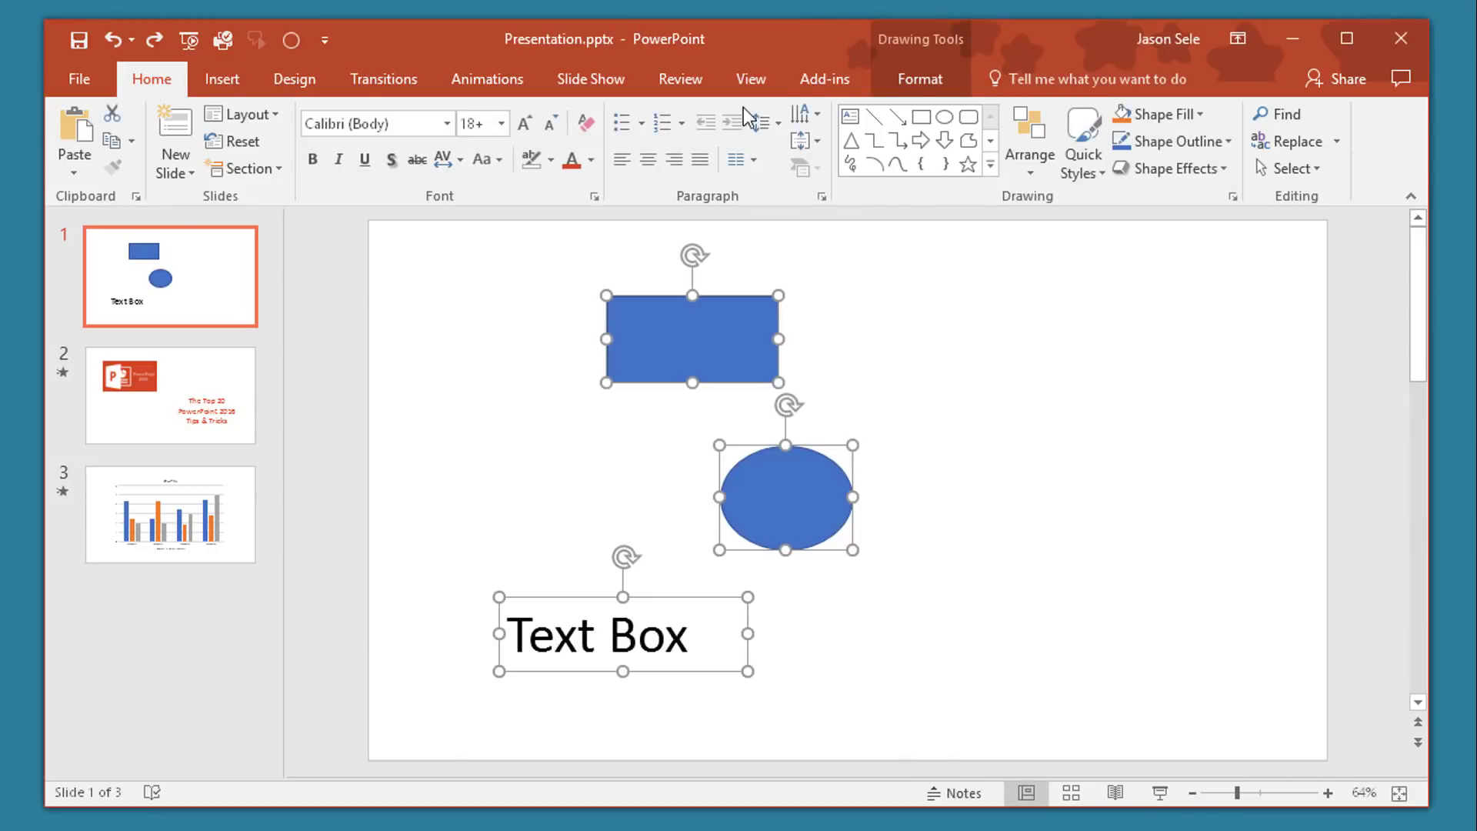
pyautogui.click(916, 82)
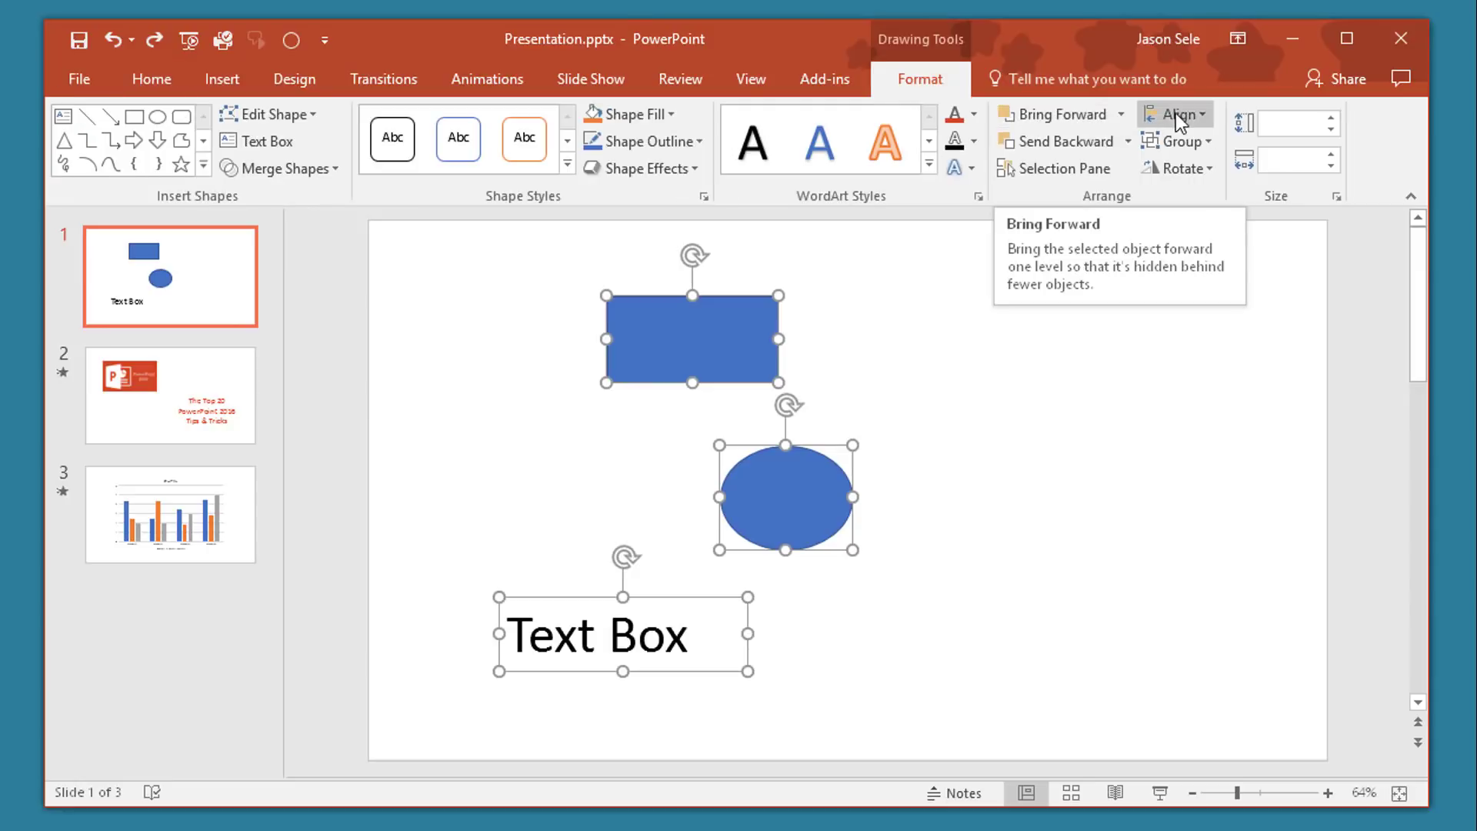
pyautogui.click(1198, 114)
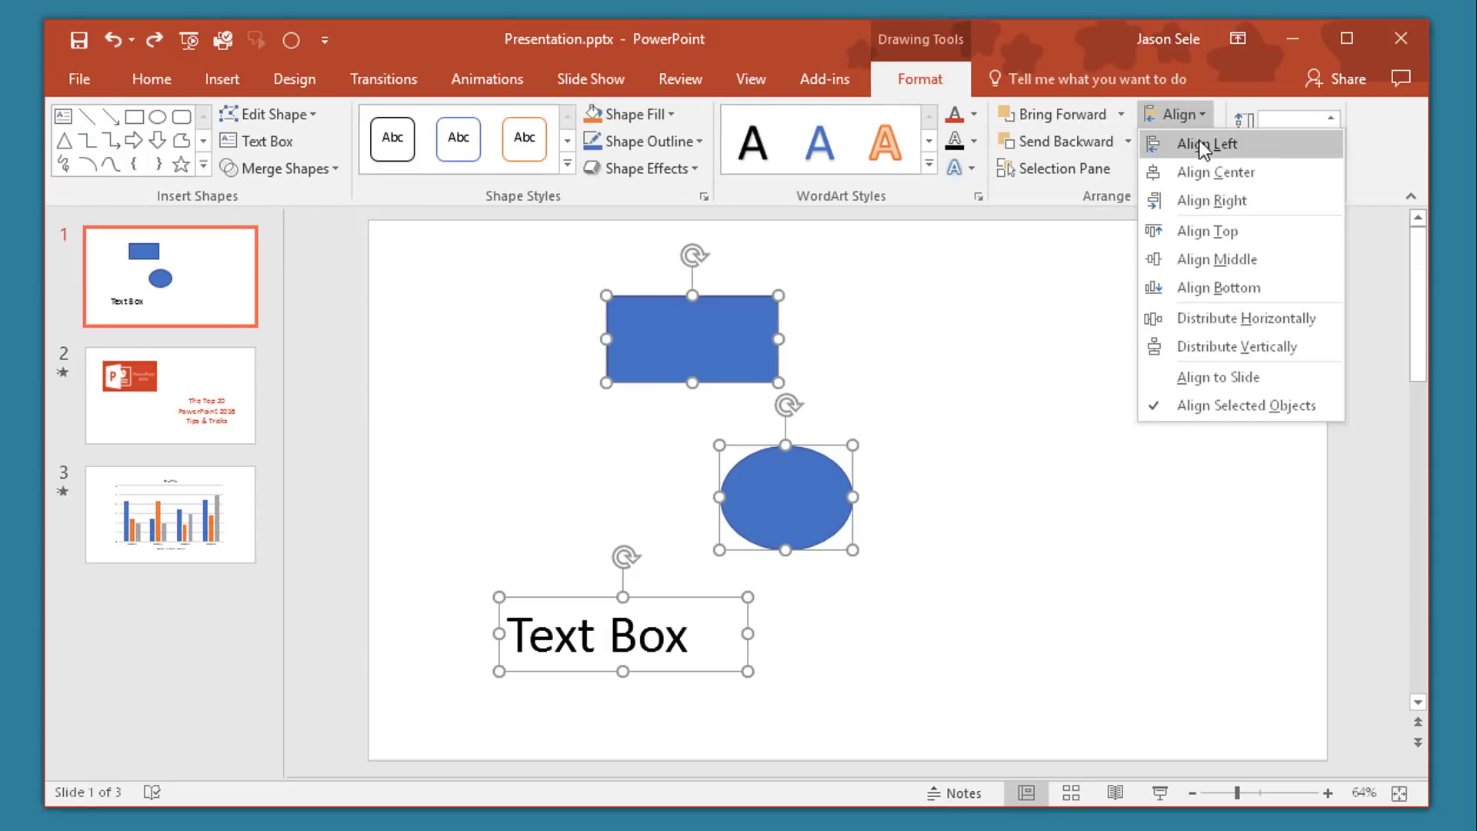
pyautogui.click(1200, 149)
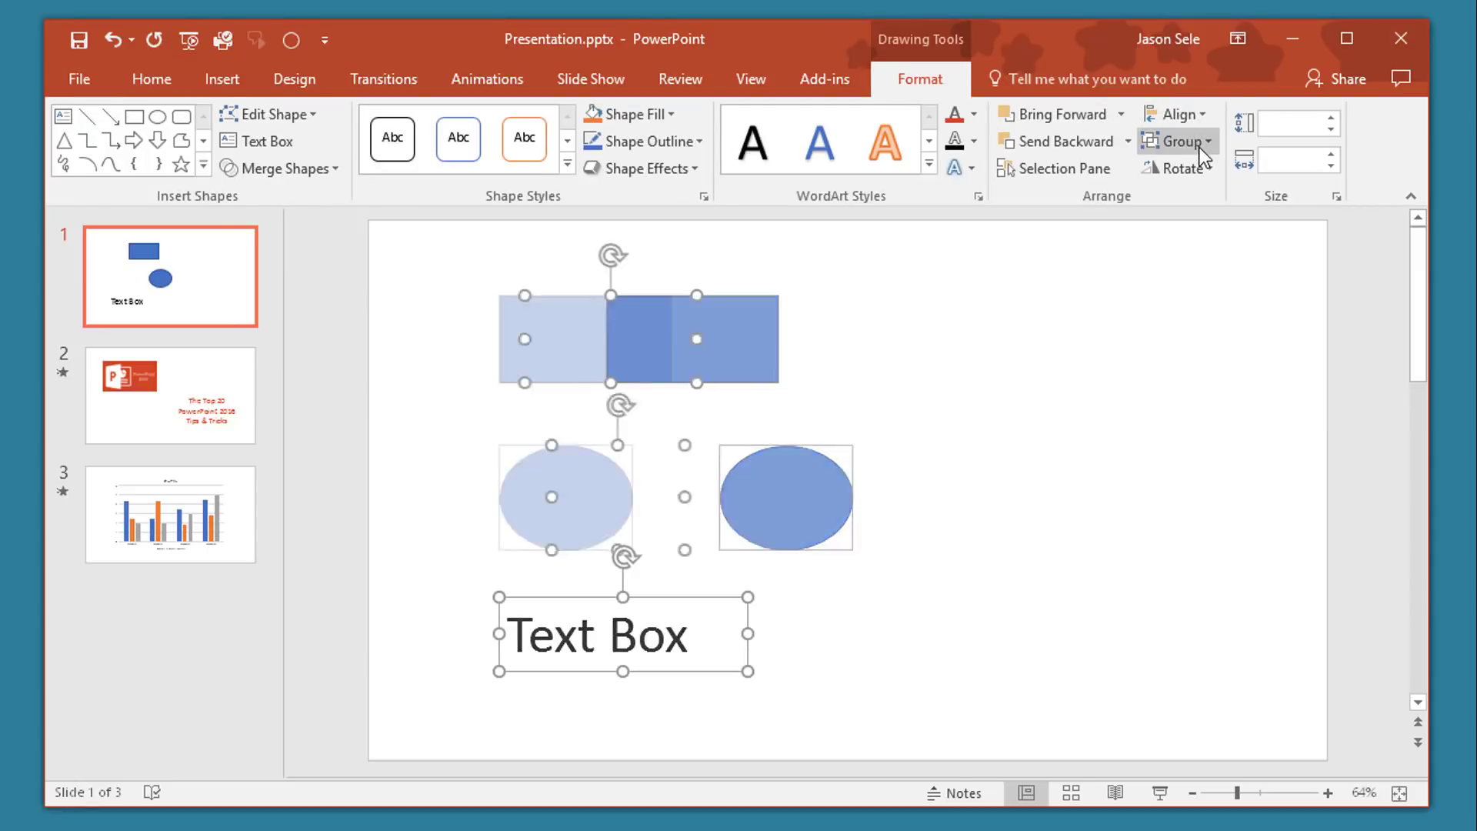
pyautogui.click(1199, 117)
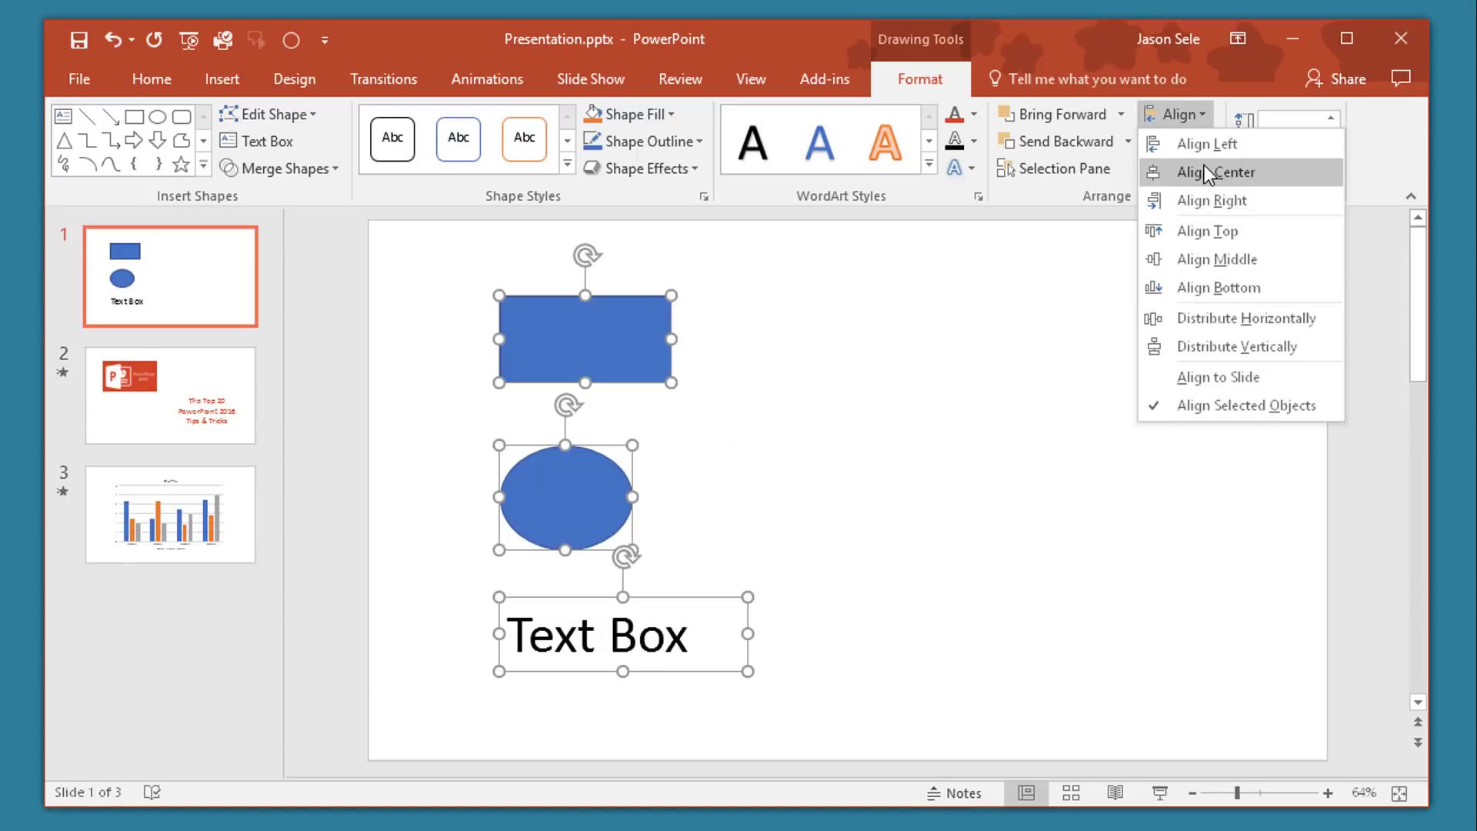
pyautogui.click(1203, 168)
pyautogui.click(1185, 118)
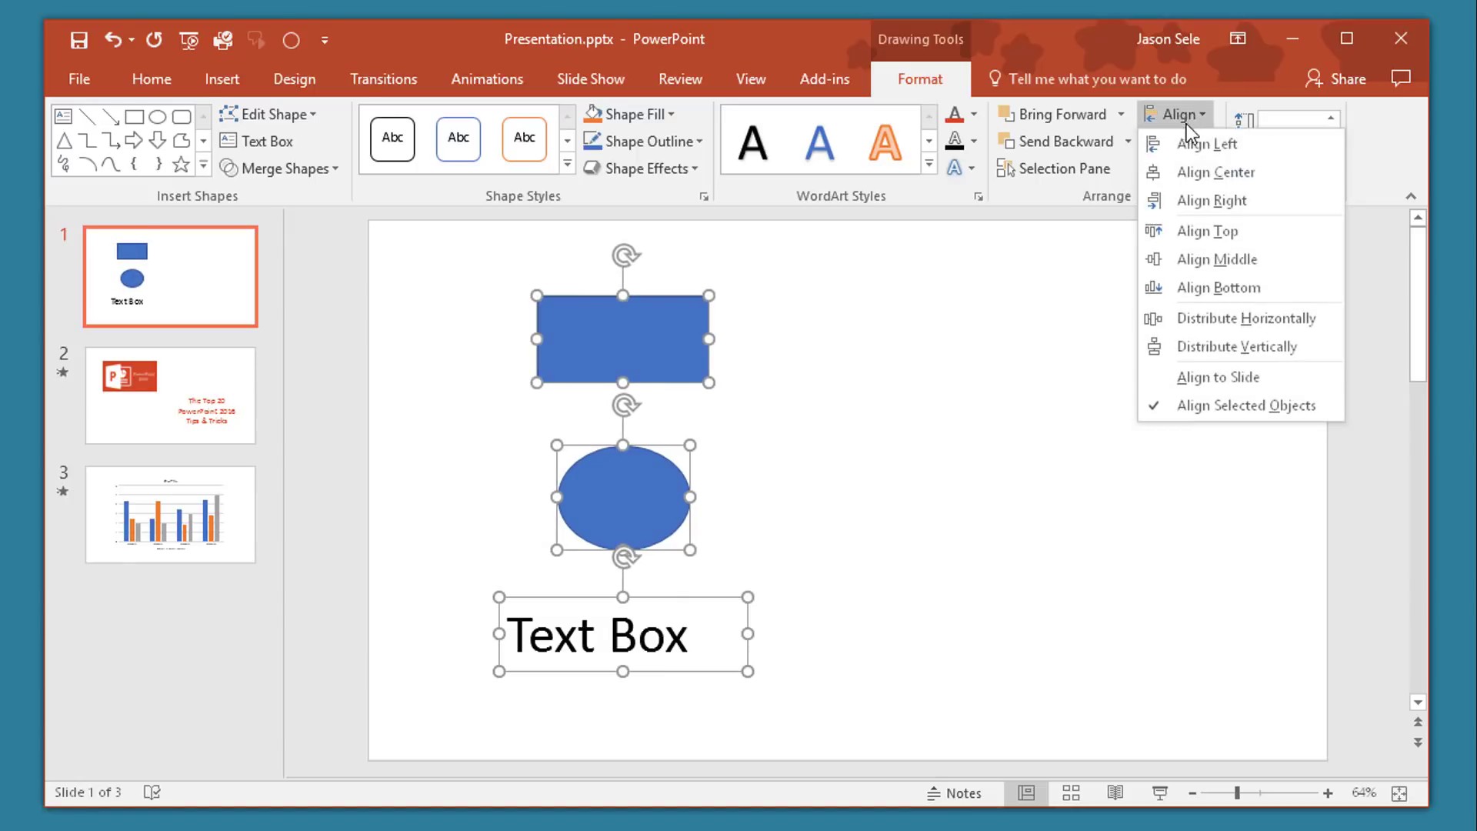
pyautogui.click(1198, 197)
# Distribute the shapes vertically, then try and undo horizontal distribution
pyautogui.click(1193, 122)
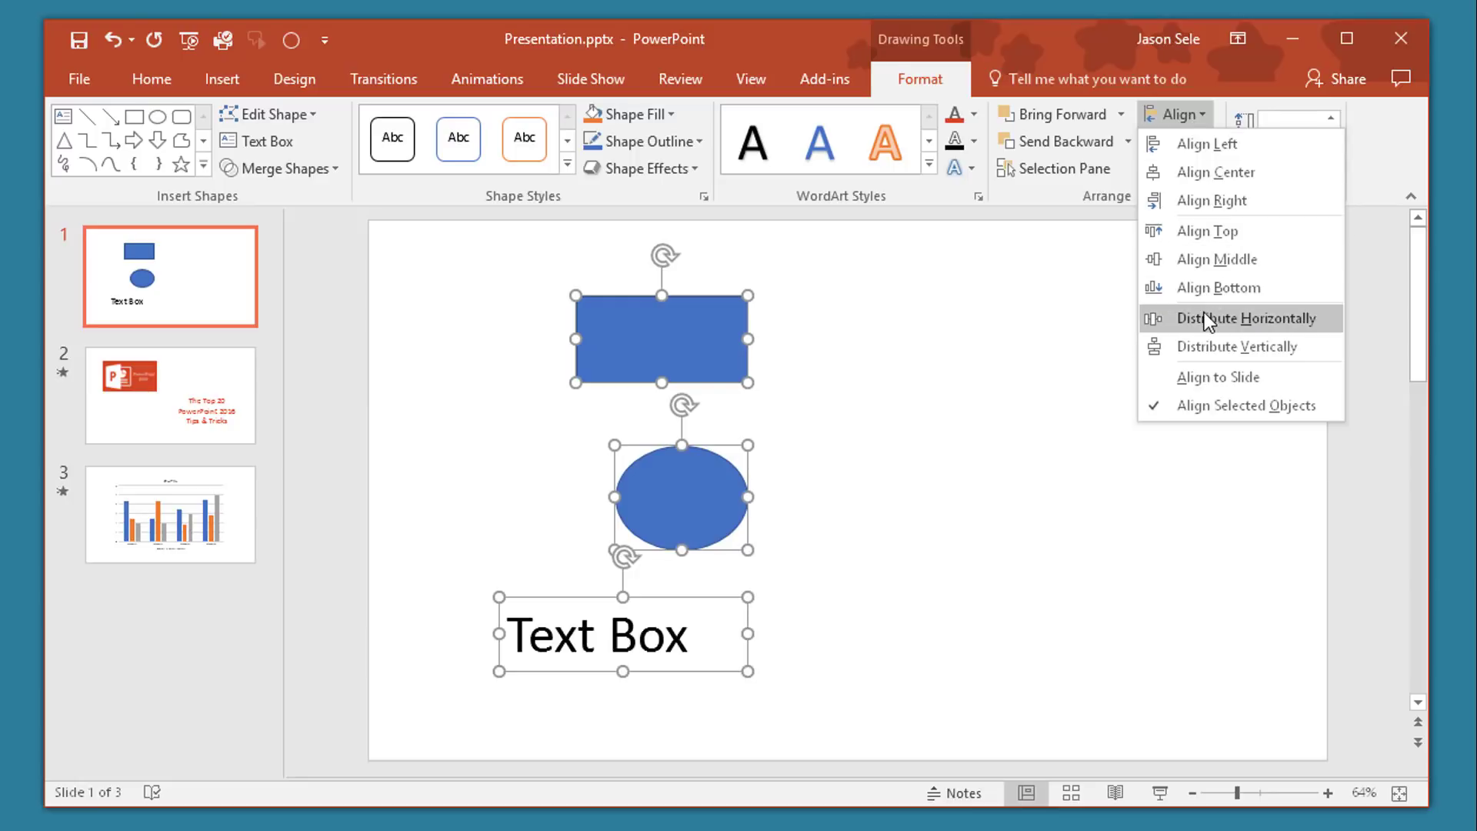
pyautogui.click(1205, 348)
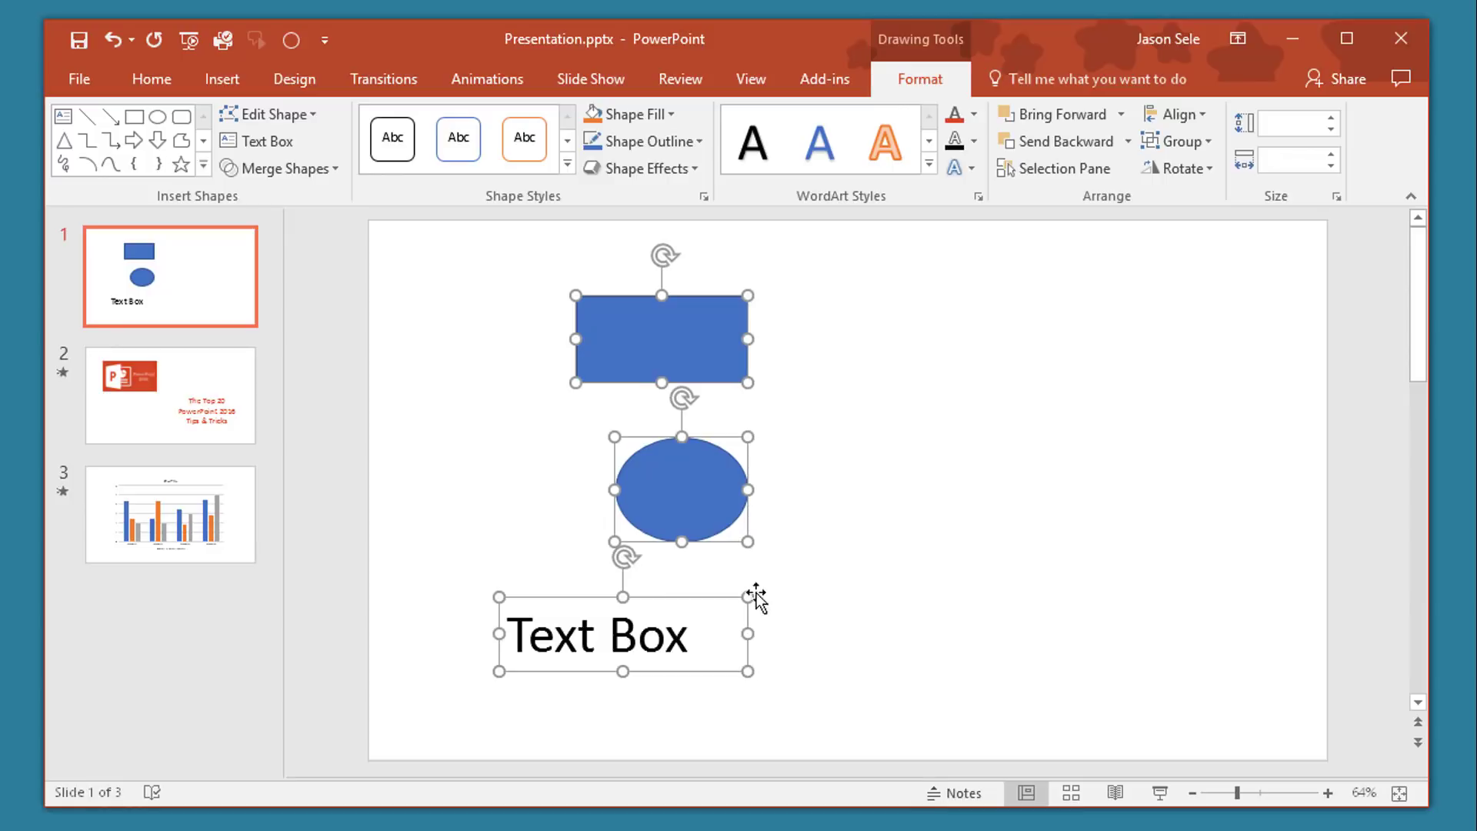
pyautogui.click(1202, 117)
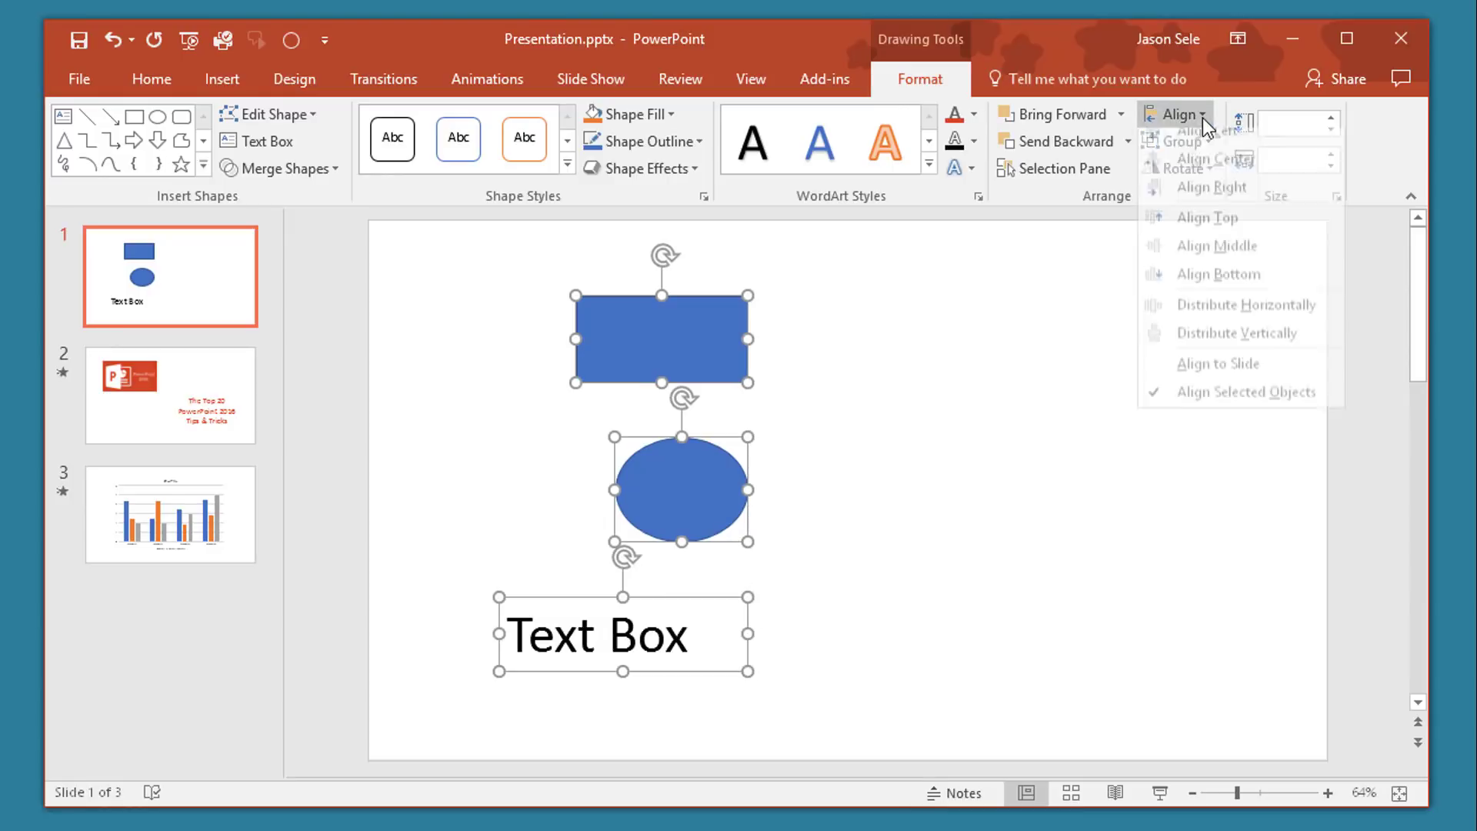
pyautogui.click(1216, 315)
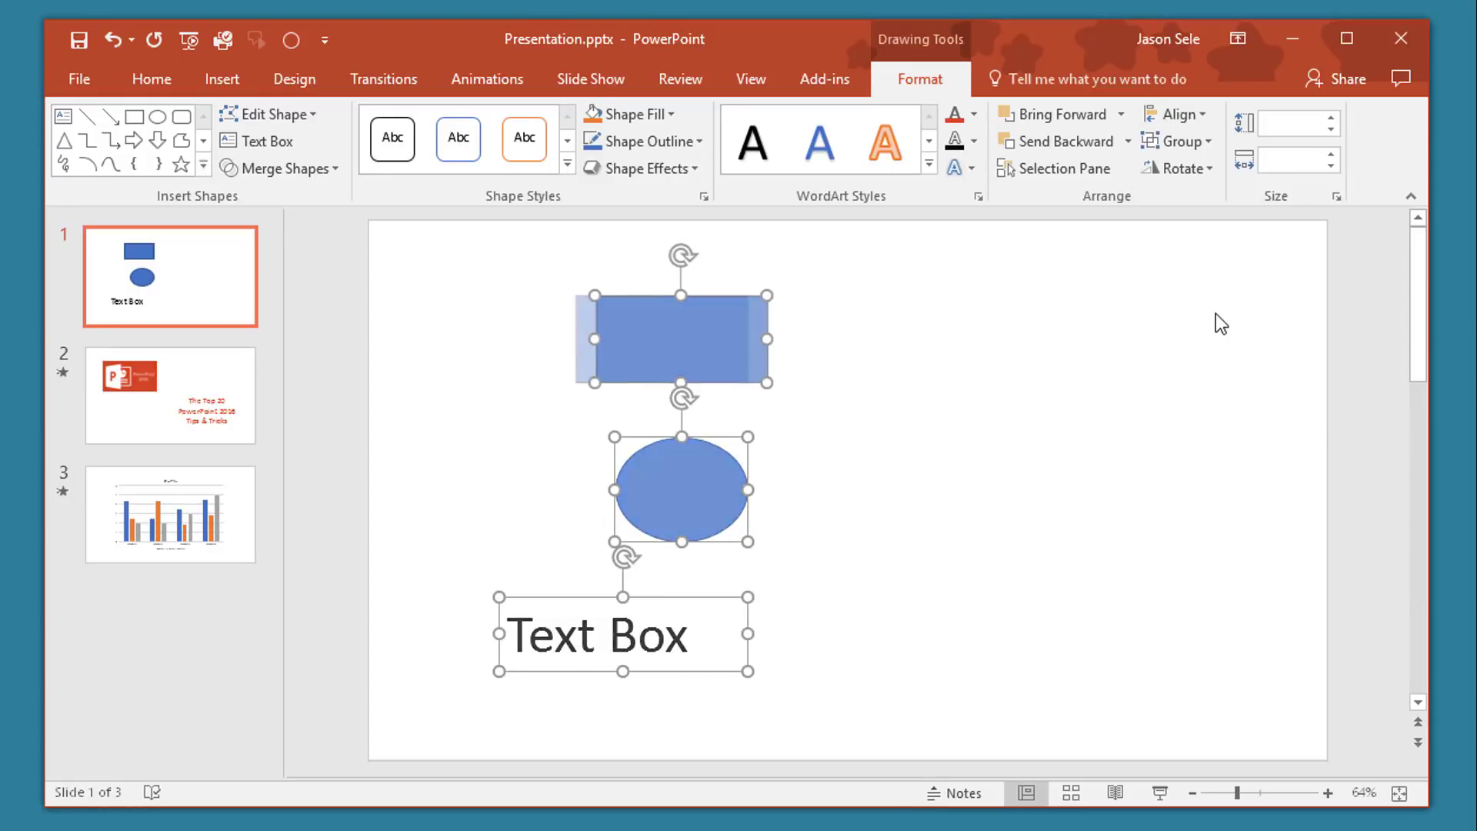
pyautogui.hotkey('ctrl', 'z')
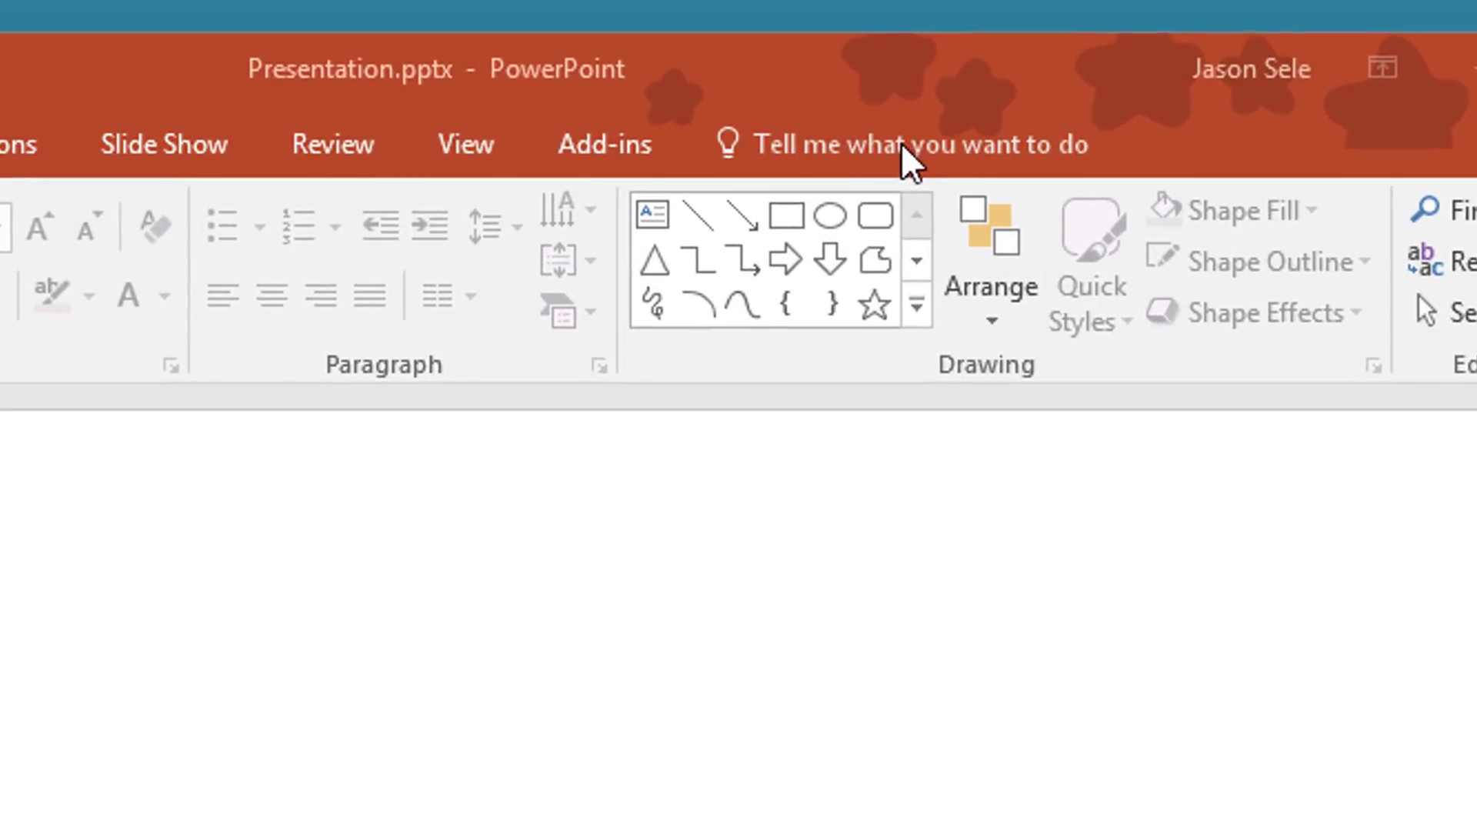
# Search 'smartart' in the Tell Me box and choose Smart Lookup on it
pyautogui.click(828, 144)
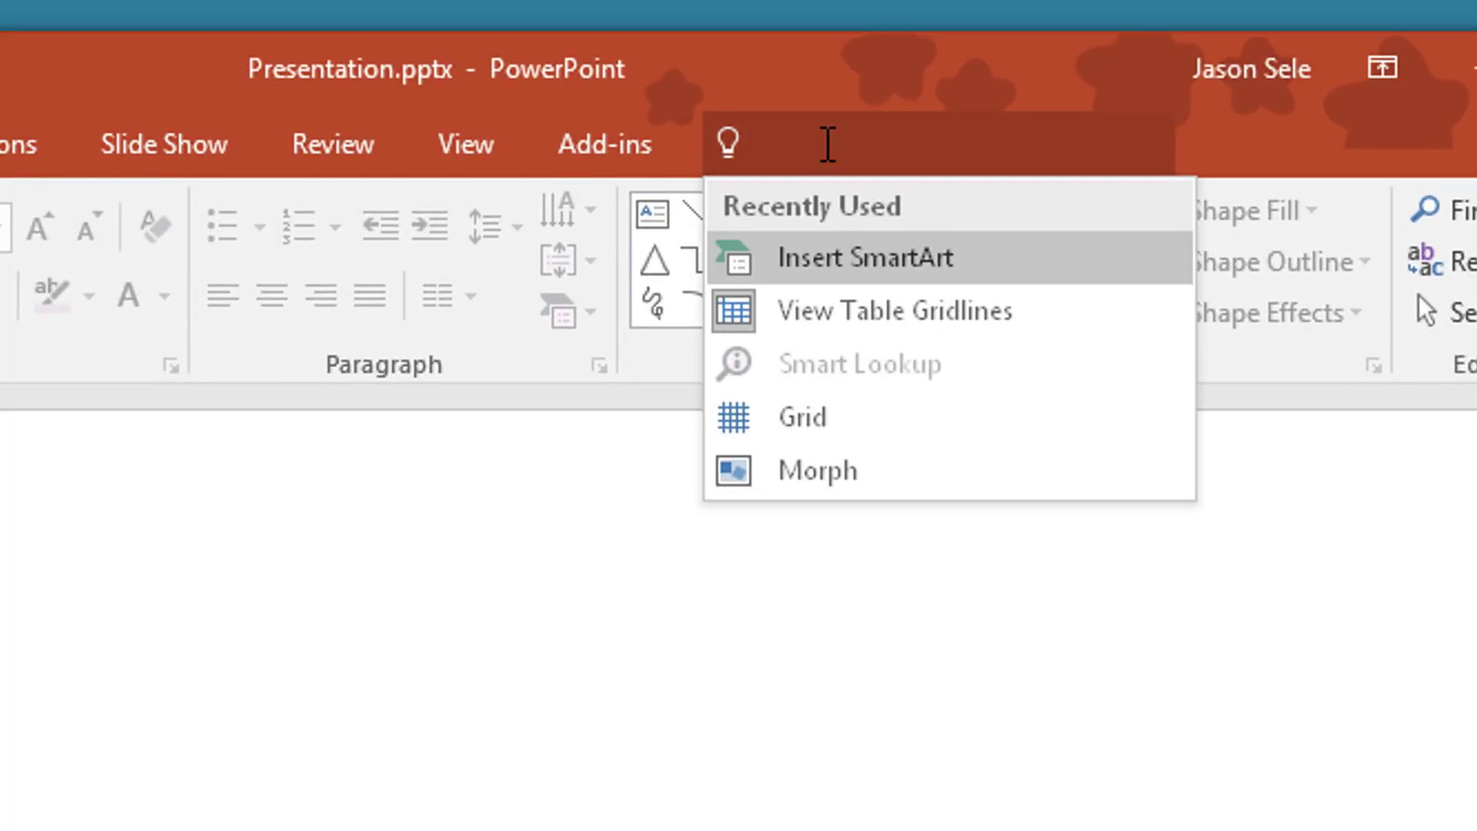
pyautogui.write('smarta')
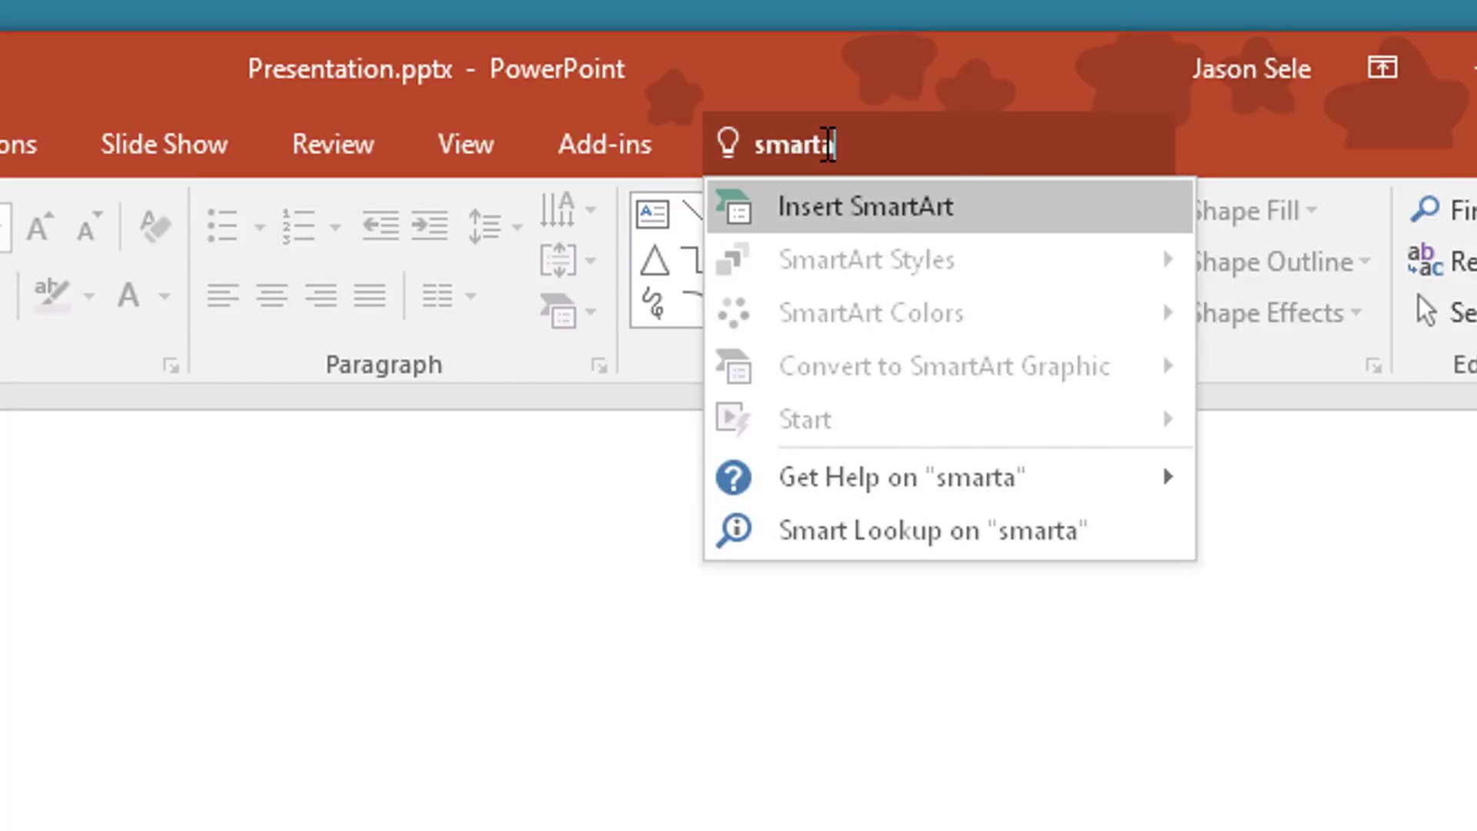
pyautogui.write('rt')
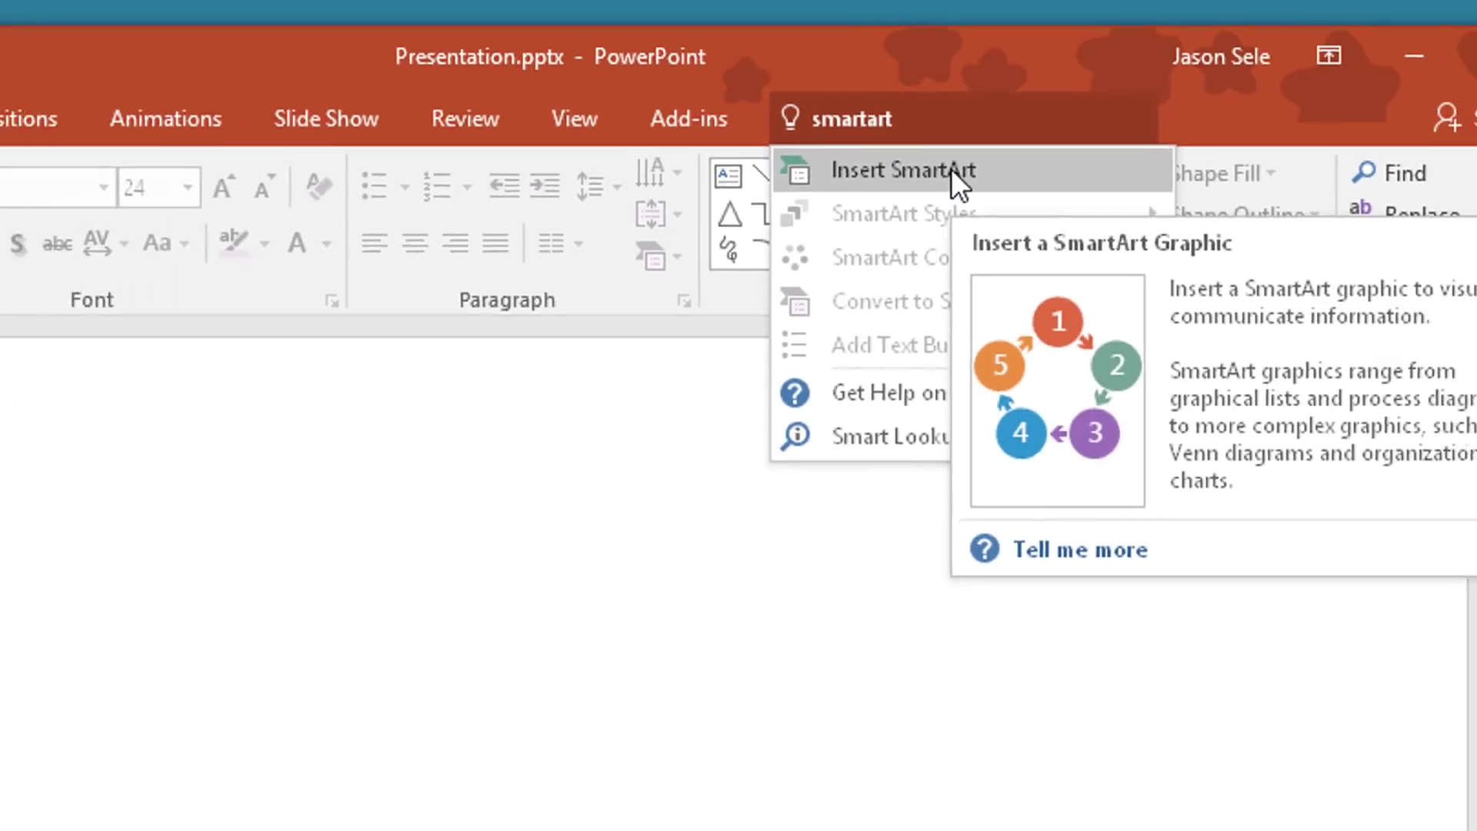
pyautogui.click(785, 209)
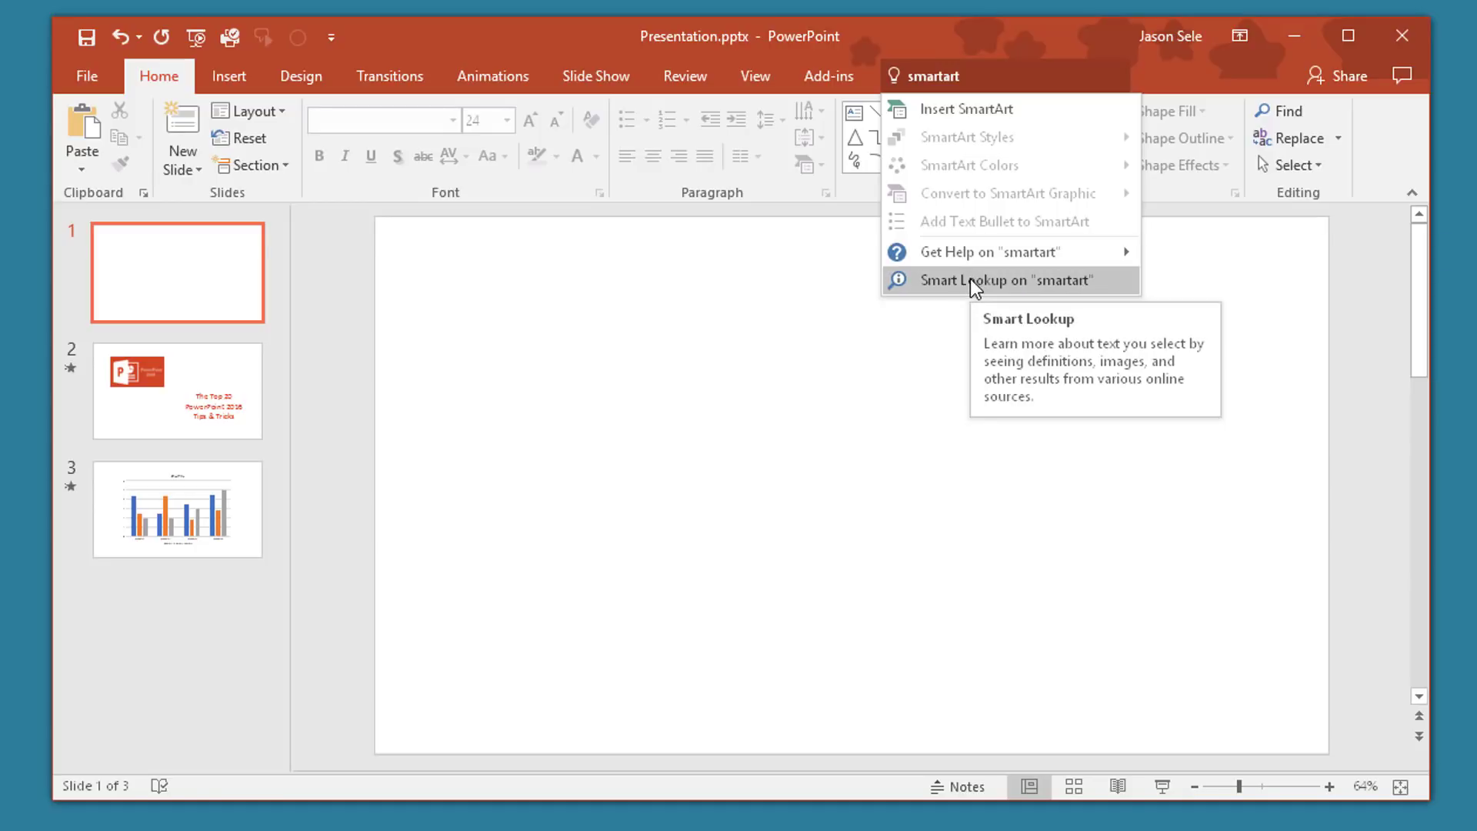
pyautogui.click(971, 278)
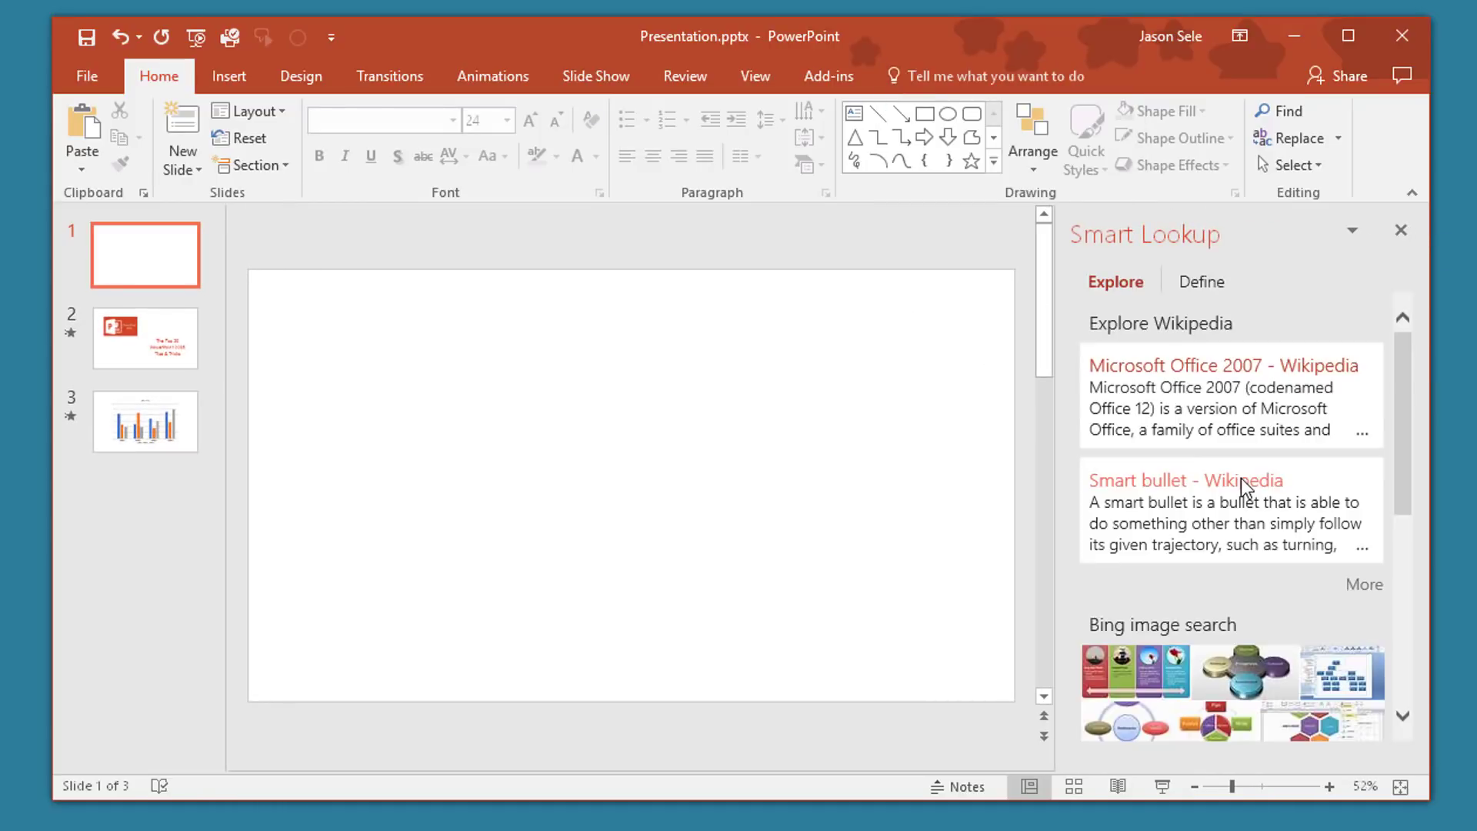